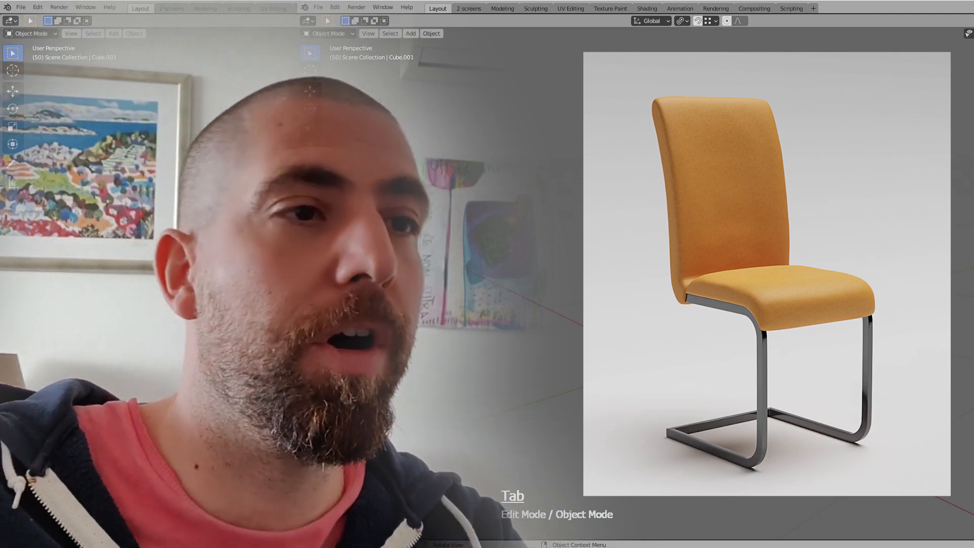
Examine the tubular chair frame from several angles and distances
middle_drag(766, 325, 706, 375)
scroll(706, 374, down, 3)
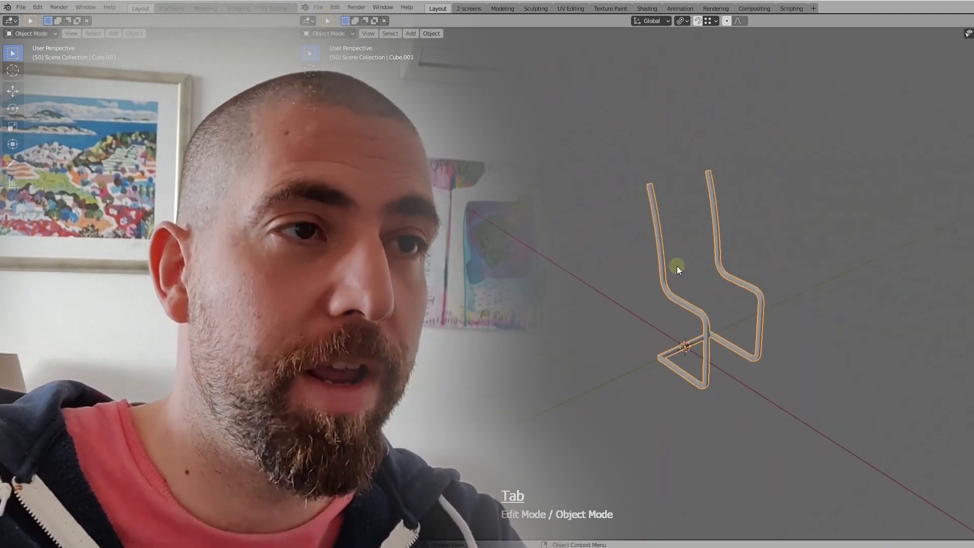
scroll(677, 266, up, 4)
middle_drag(728, 336, 740, 387)
scroll(750, 302, down, 3)
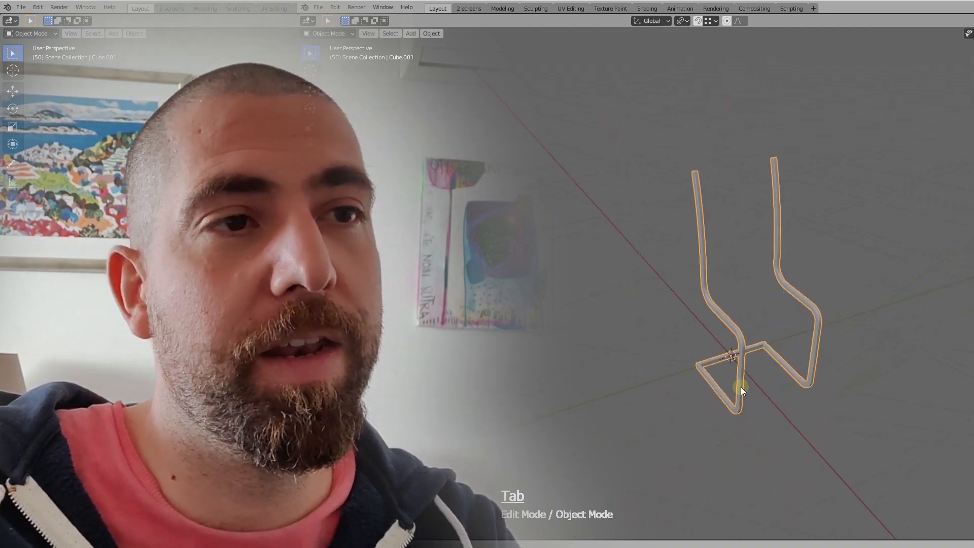
scroll(744, 348, up, 1)
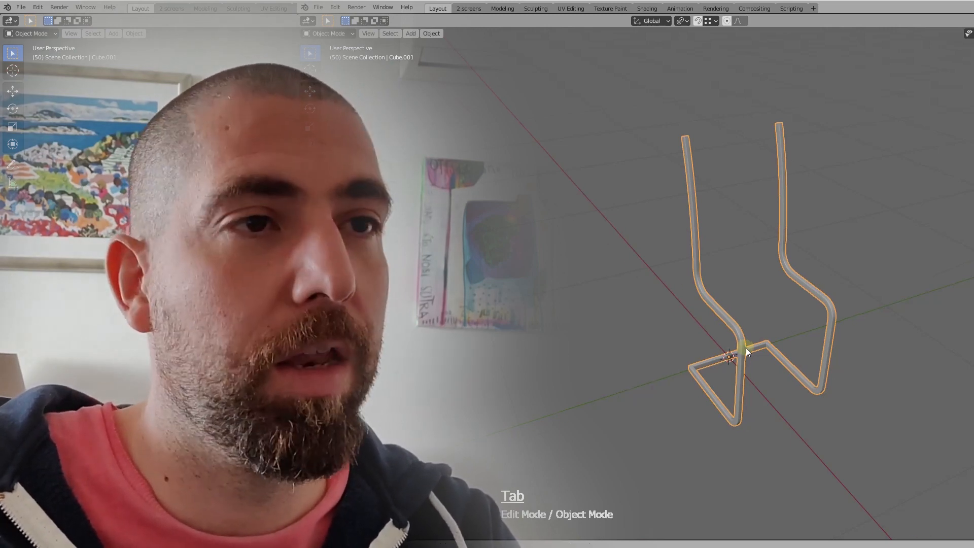
middle_drag(745, 348, 754, 345)
scroll(754, 349, up, 5)
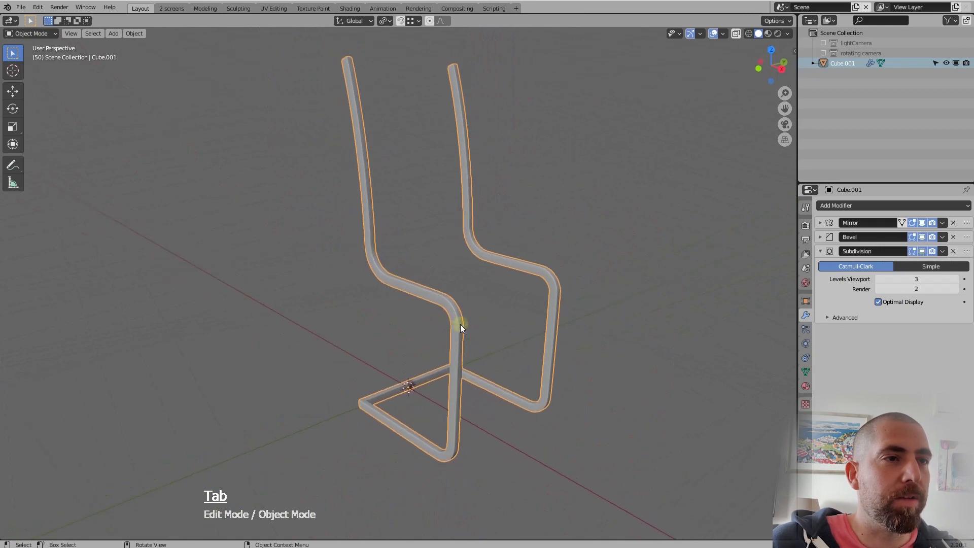
Rename the tubular chair object as "frame"
click(458, 315)
scroll(458, 315, down, 4)
scroll(511, 294, up, 3)
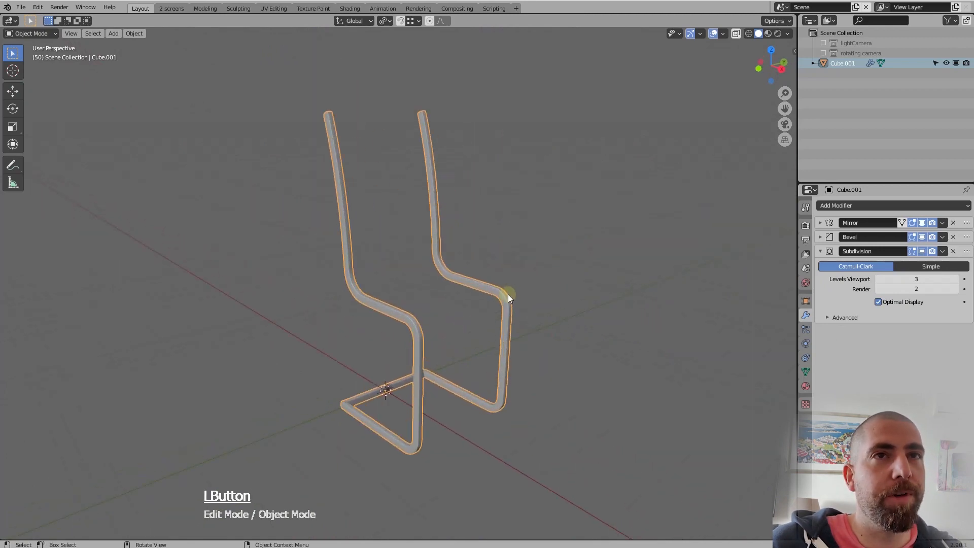
double_click(844, 62)
text(fra)
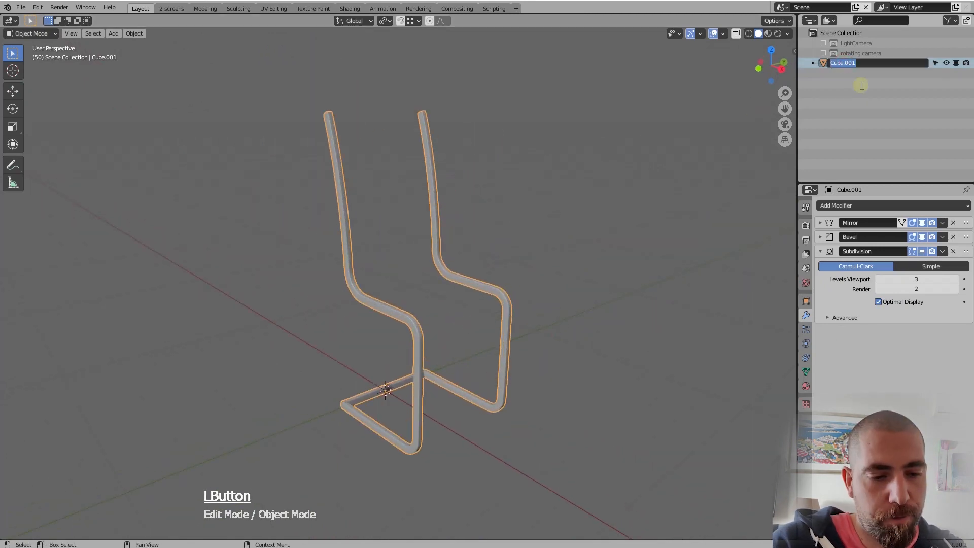
text(me)
key(Return)
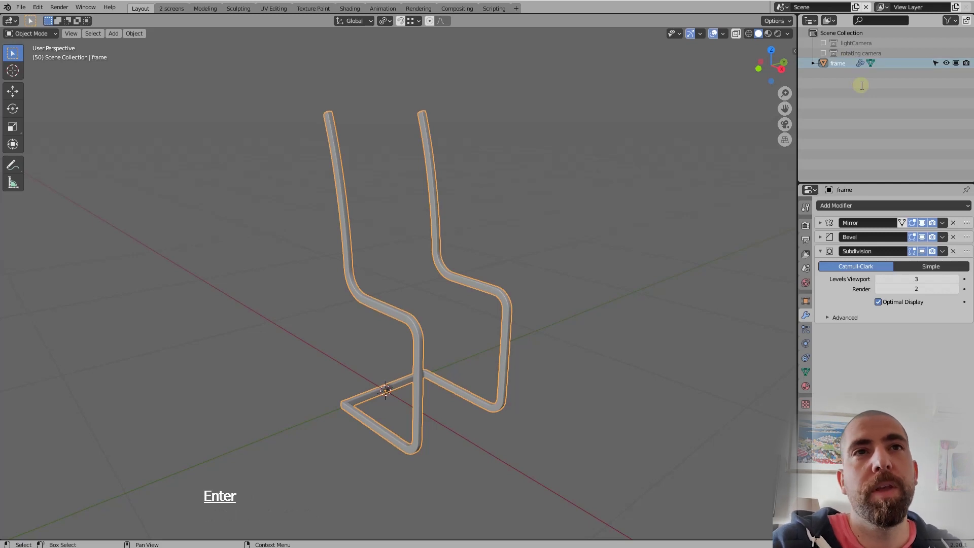
click(502, 294)
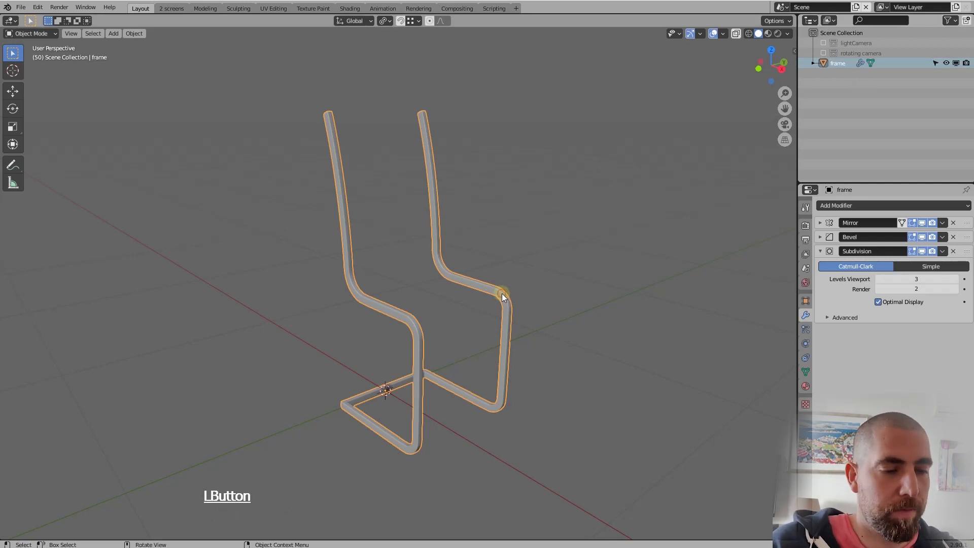
key(shift+a)
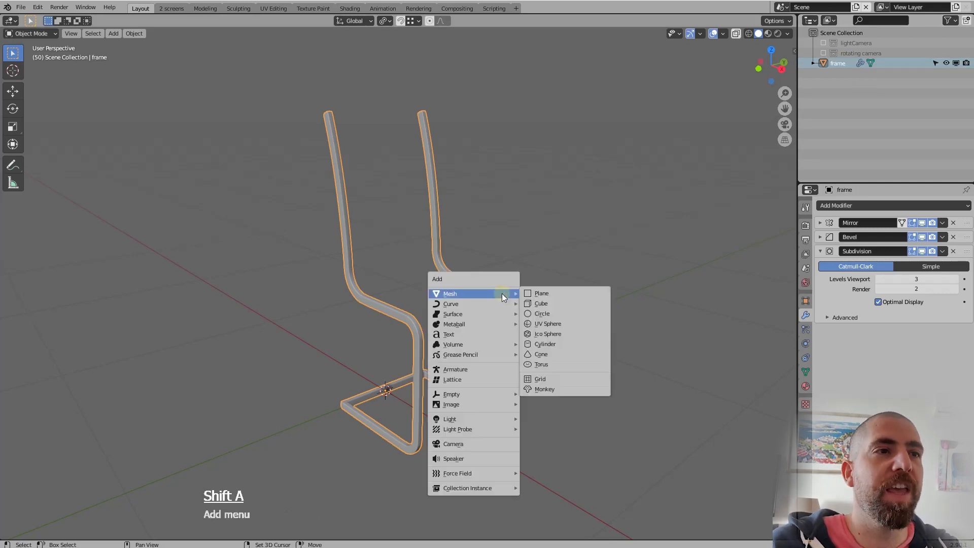
key(Escape)
Duplicate the frame object in place and rename the copy as "seat"
key(shift+d)
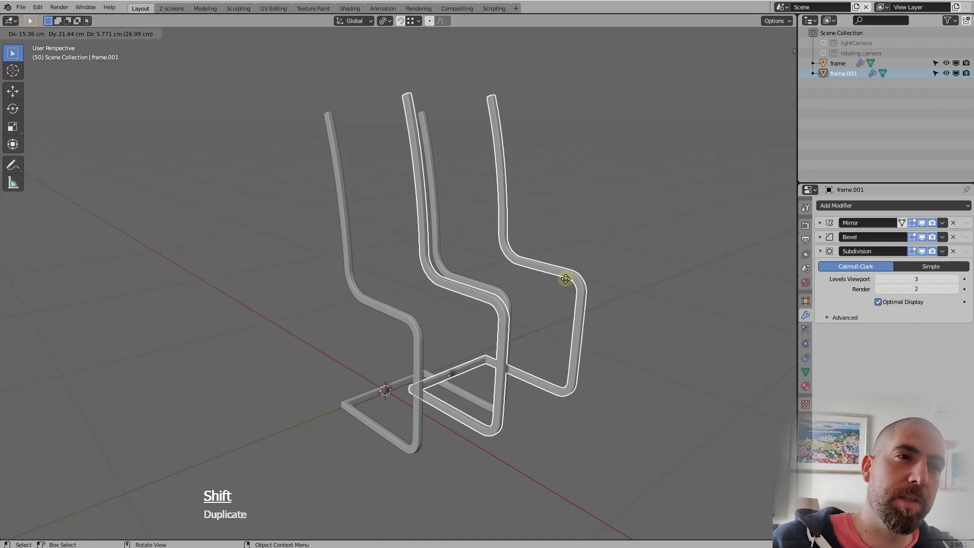
right_click(581, 294)
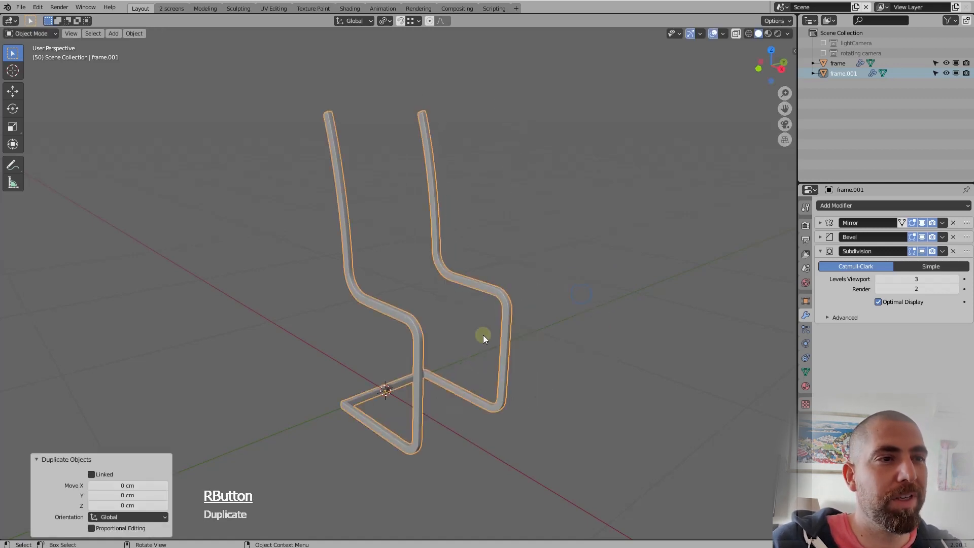
double_click(843, 73)
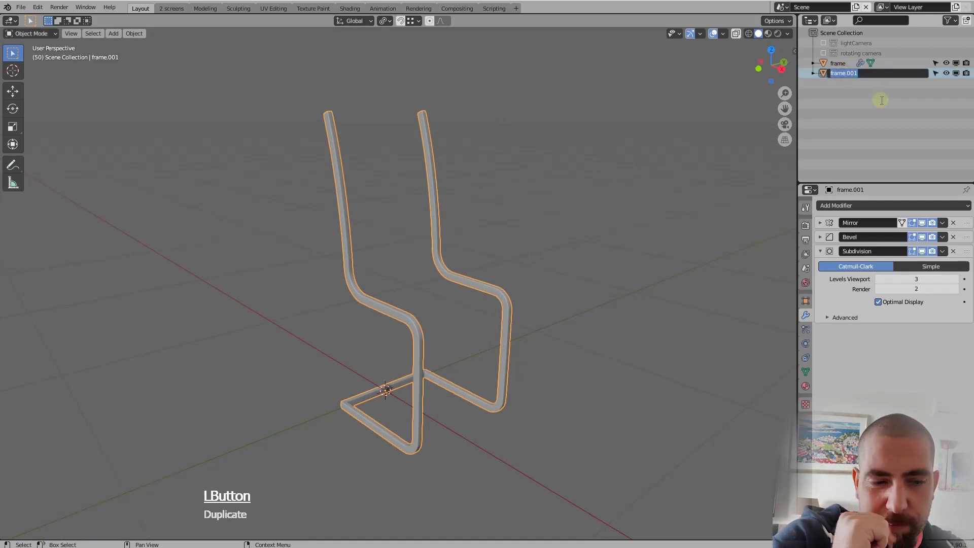
key(ctrl+a)
text(seat)
key(Return)
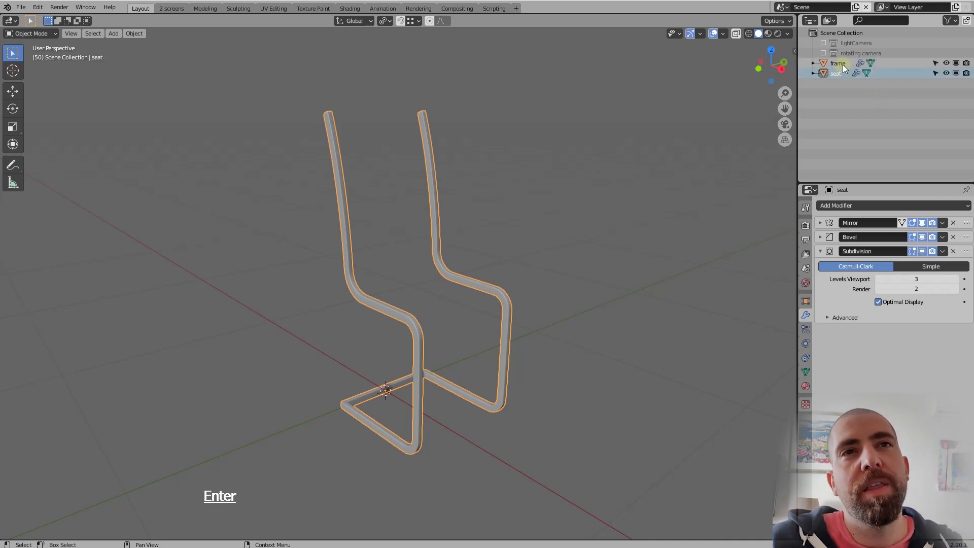
Hide the original frame object in the viewport, leaving the seat copy to work on
click(945, 63)
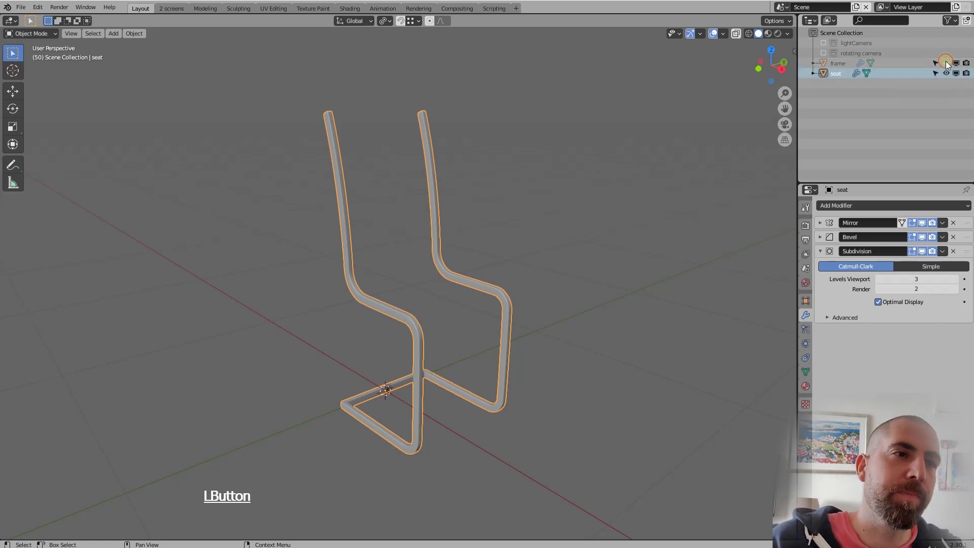
middle_drag(485, 293, 486, 310)
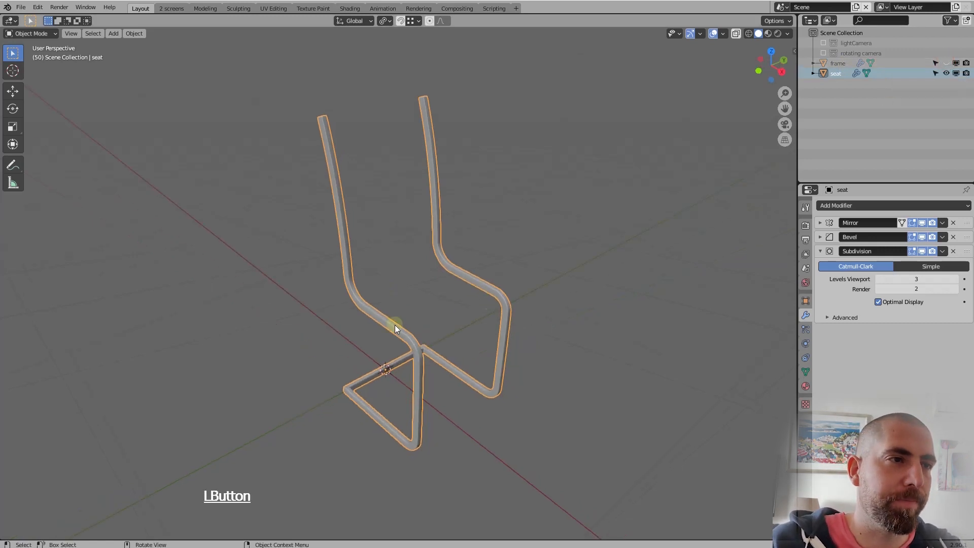
scroll(404, 266, down, 3)
scroll(427, 327, up, 3)
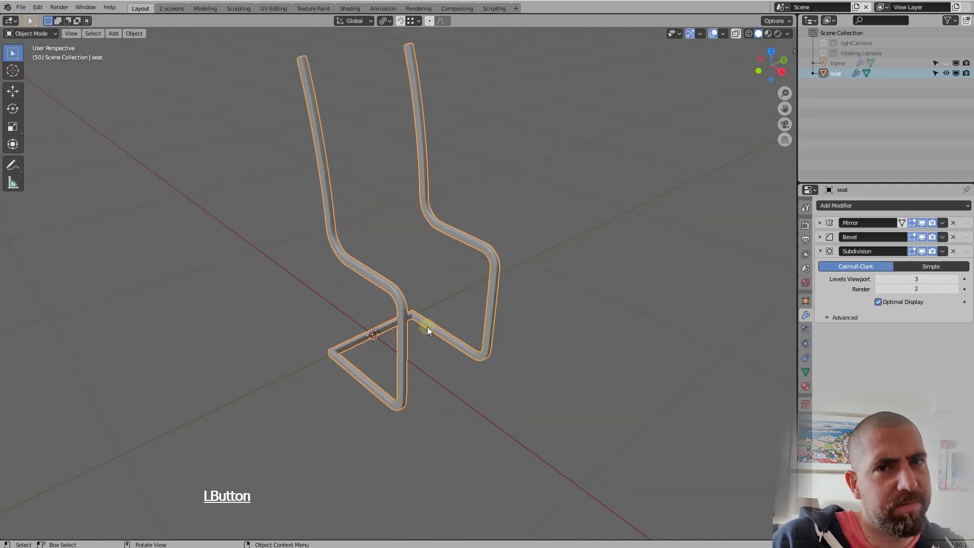
scroll(404, 313, down, 2)
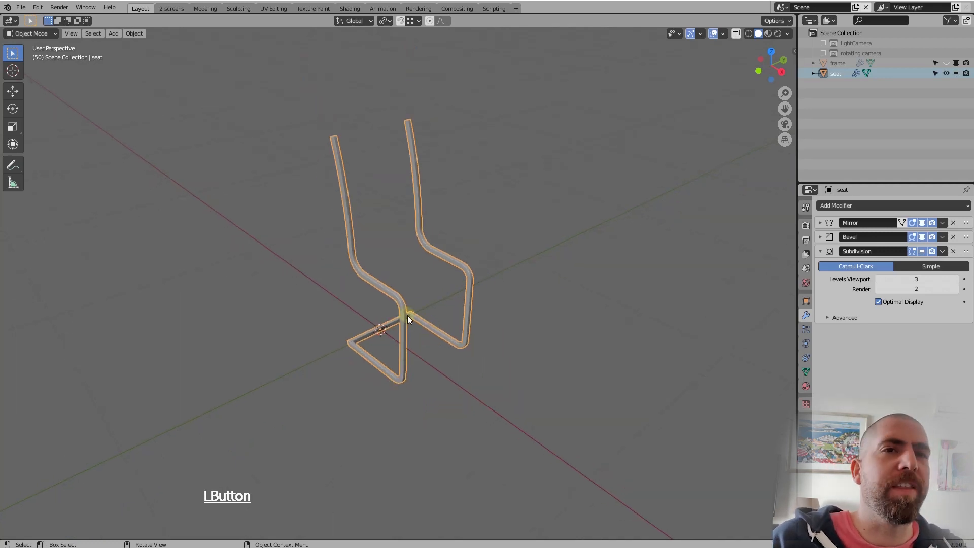
scroll(407, 314, up, 1)
middle_drag(437, 323, 435, 312)
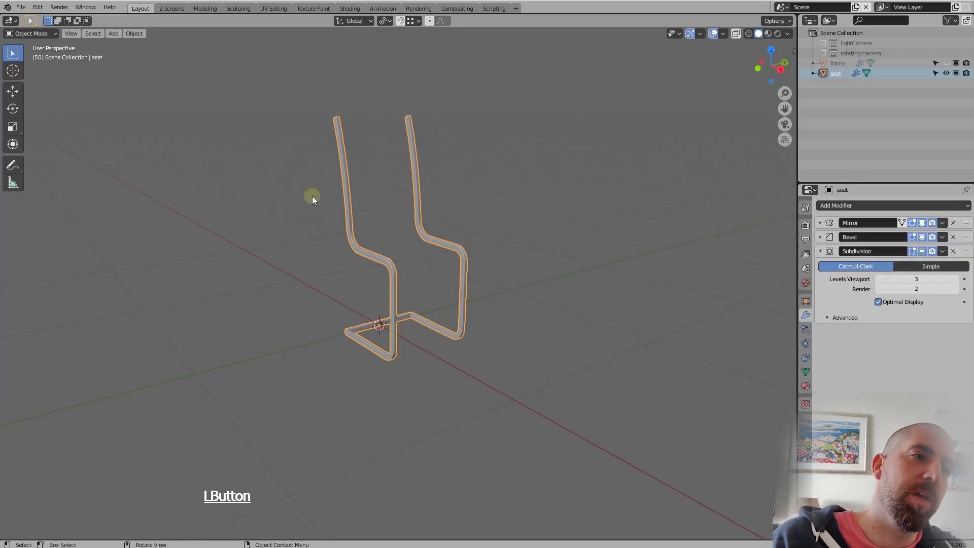
Remove the Mirror, Subdivision and Bevel modifiers from the seat object
click(954, 223)
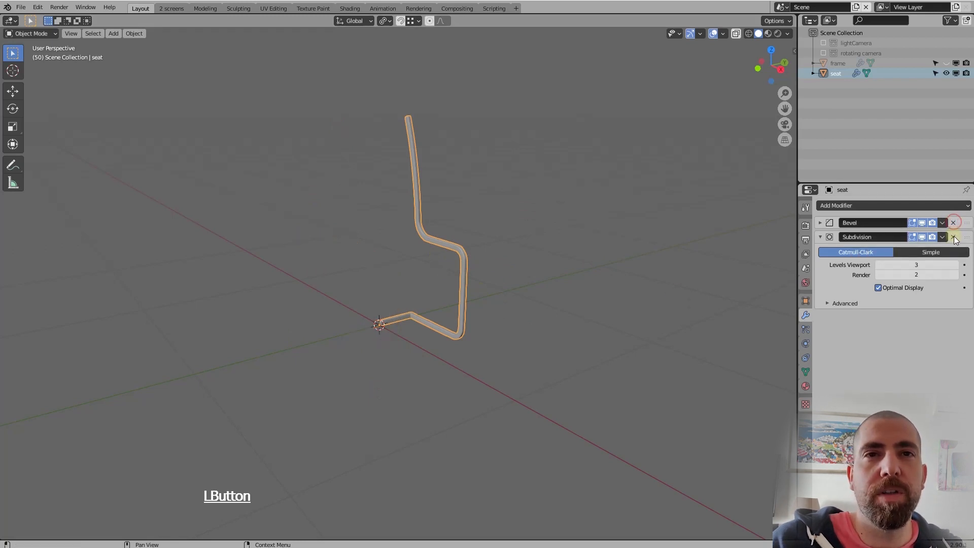
click(954, 237)
click(953, 223)
Enable Auto Smooth in the seat mesh's normals settings and check the shading at the upper front bend
mouse_move(464, 309)
middle_down()
mouse_move(478, 318)
mouse_move(463, 311)
middle_up()
scroll(517, 271, up, 4)
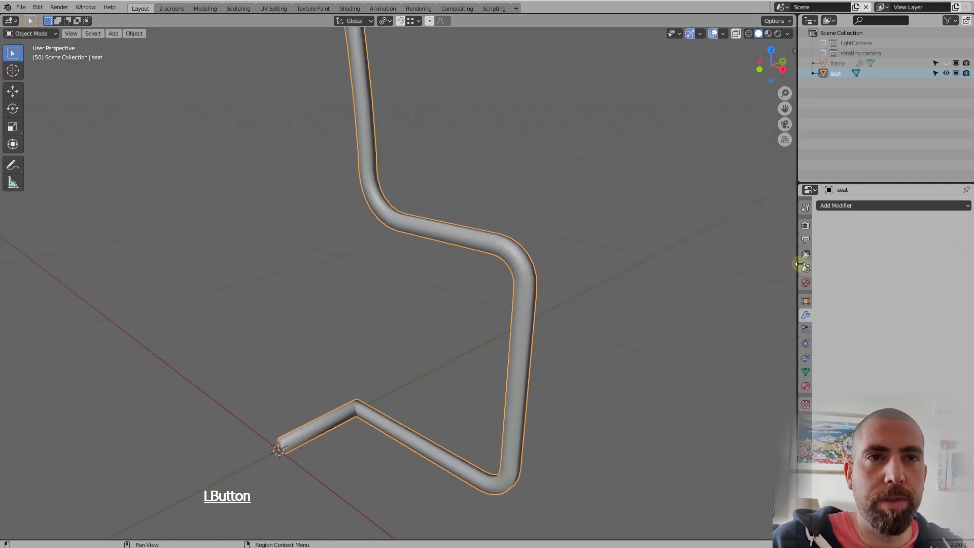
click(805, 371)
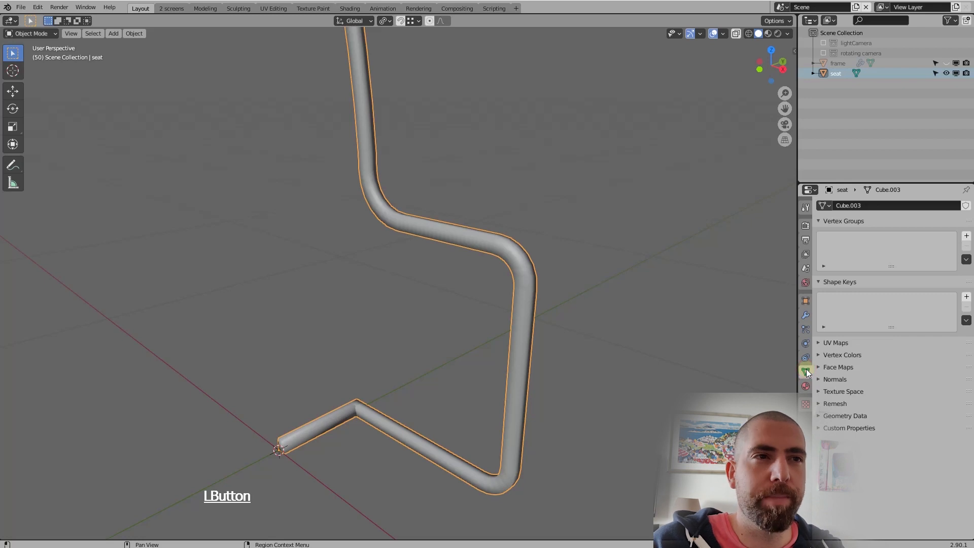
click(820, 379)
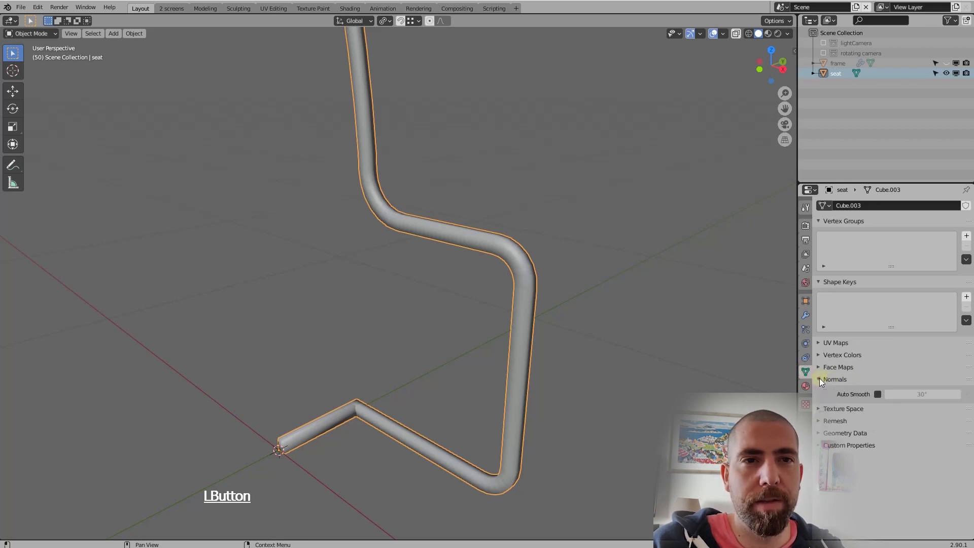
click(877, 395)
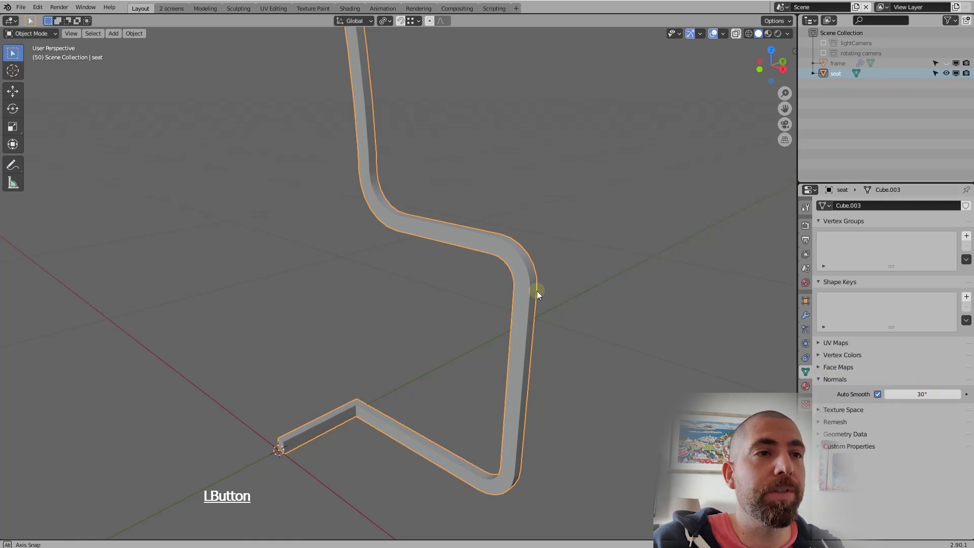
scroll(537, 290, up, 6)
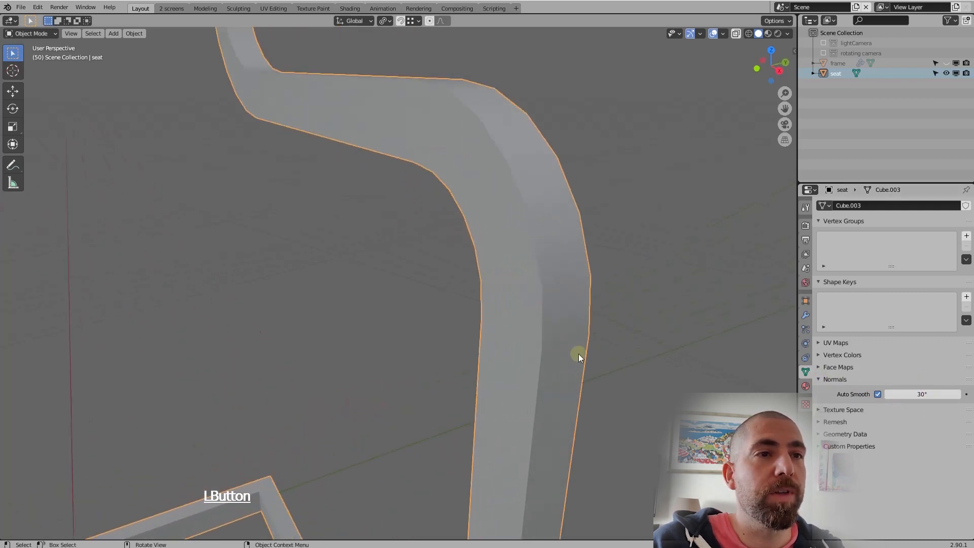
middle_drag(563, 263, 565, 287)
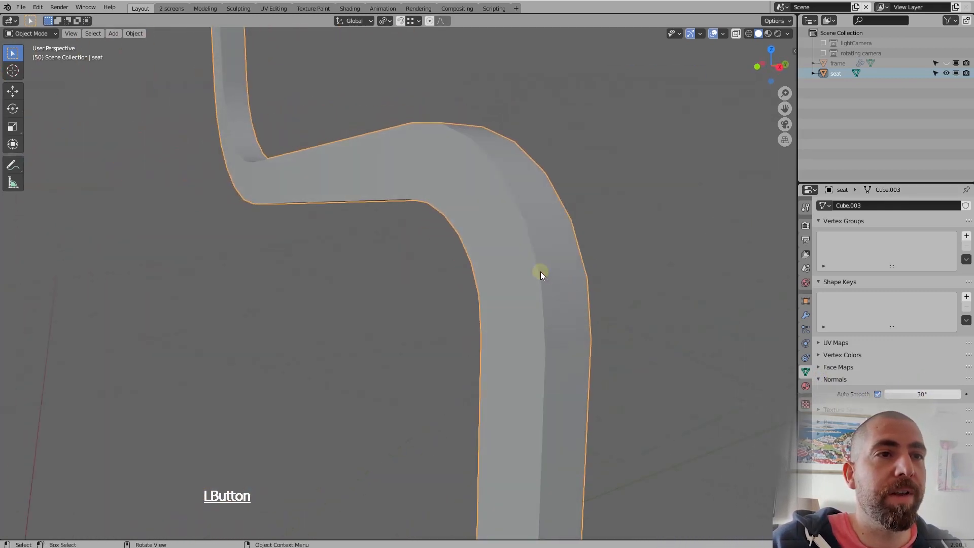
scroll(550, 263, down, 6)
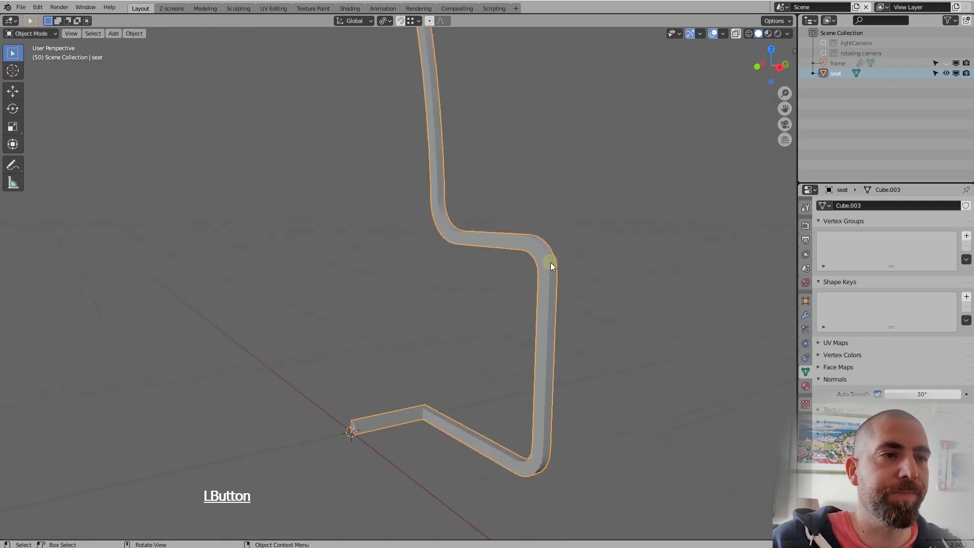
In face select mode, select the path of upper faces on the seat tube from the backrest bend to the front bend
middle_drag(550, 263, 525, 231)
scroll(539, 246, down, 3)
scroll(524, 231, up, 3)
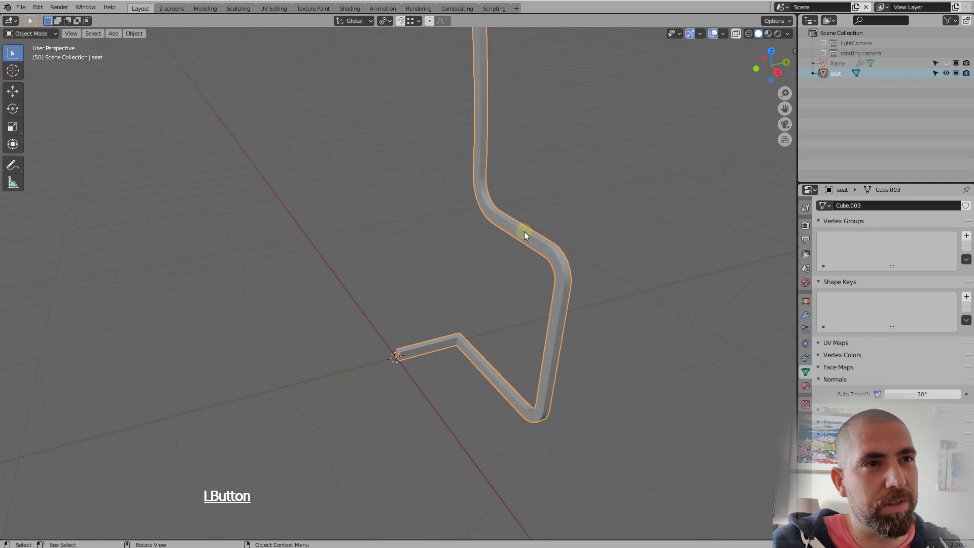
key(Tab)
scroll(522, 255, down, 2)
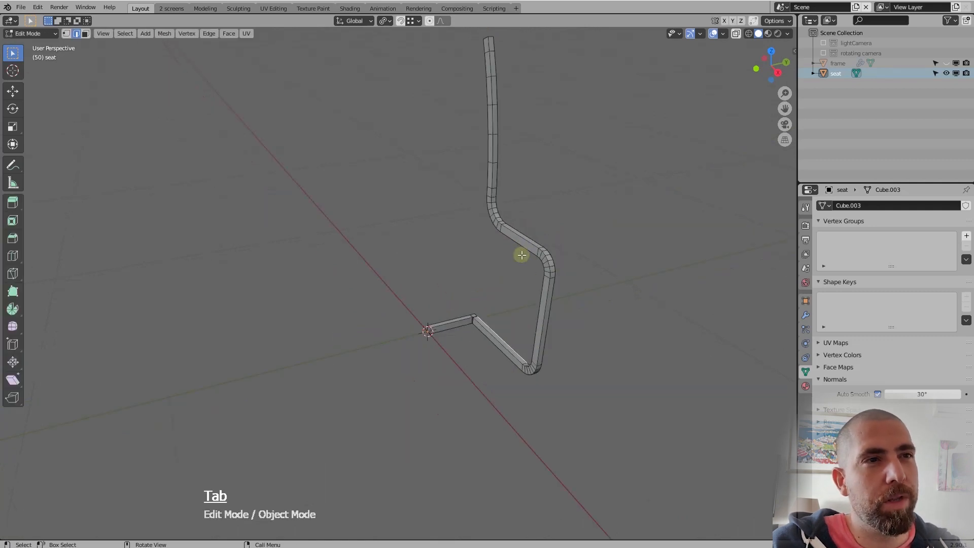
scroll(521, 255, up, 4)
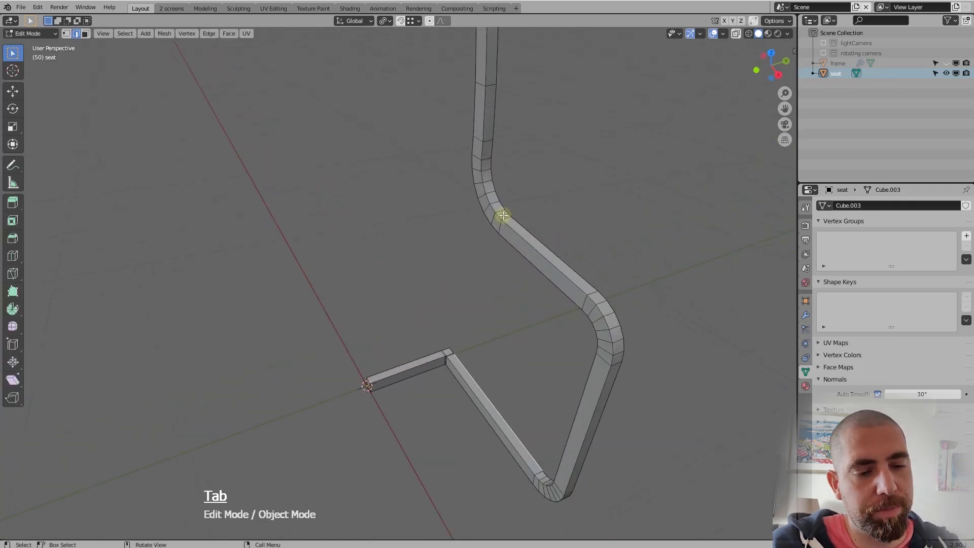
key(3)
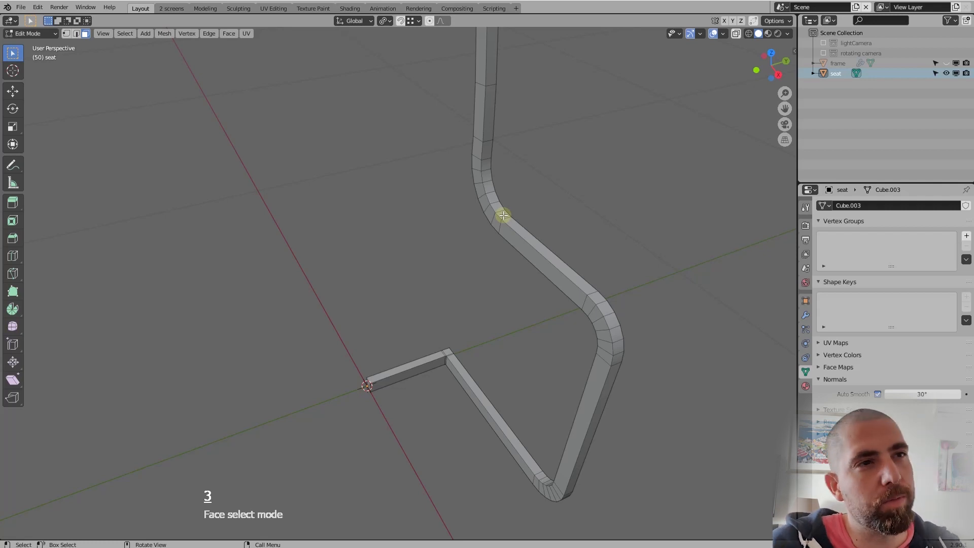
mouse_move(503, 215)
middle_down()
mouse_move(574, 211)
mouse_move(500, 211)
mouse_move(502, 220)
middle_up()
click(502, 220)
scroll(443, 213, down, 3)
middle_drag(444, 213, 606, 296)
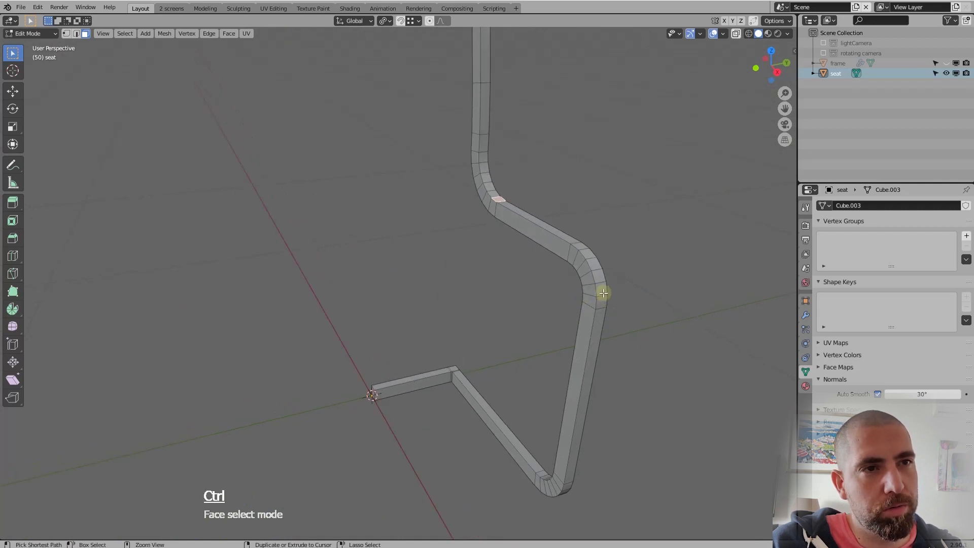
ctrl+click(601, 289)
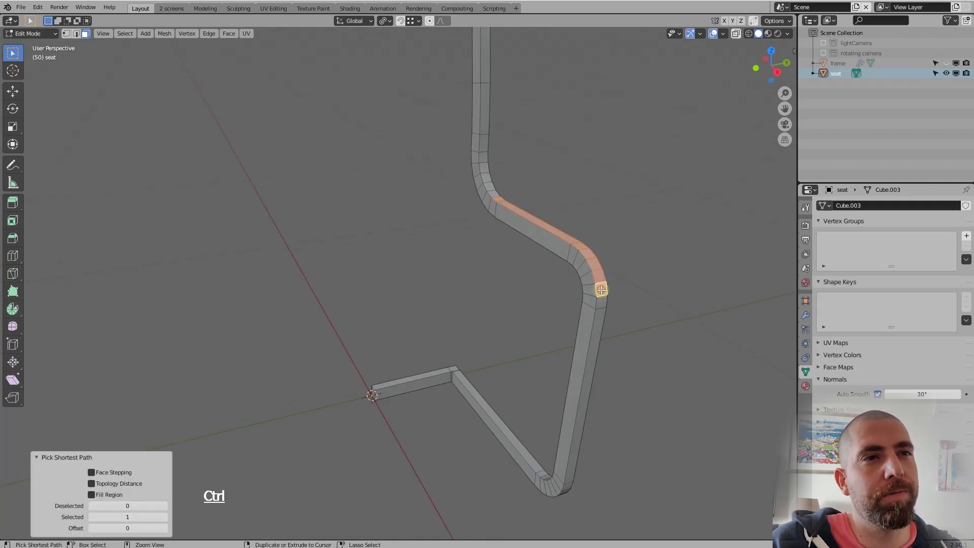
Invert the face selection and delete the rest of the seat tube's faces, keeping only the upper strip
middle_drag(580, 269, 583, 293)
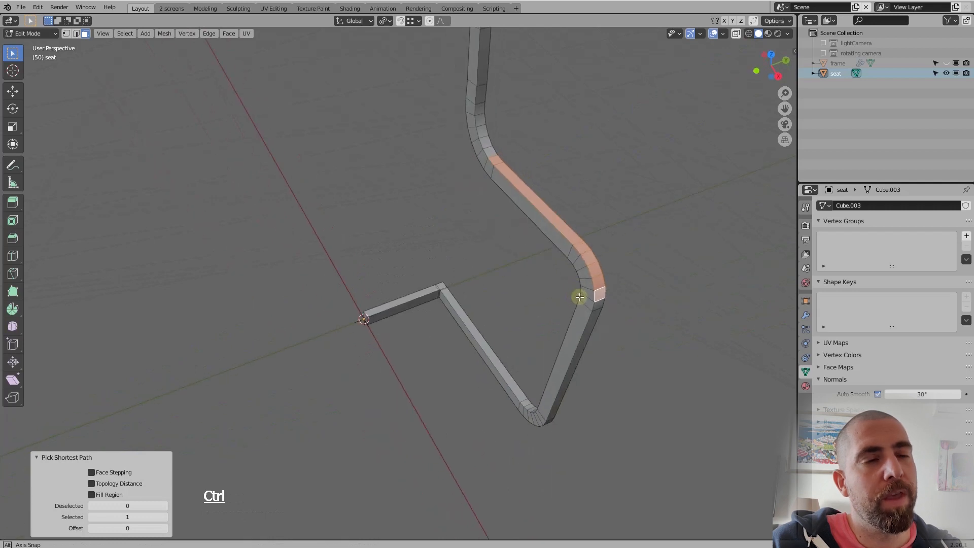
key(ctrl+i)
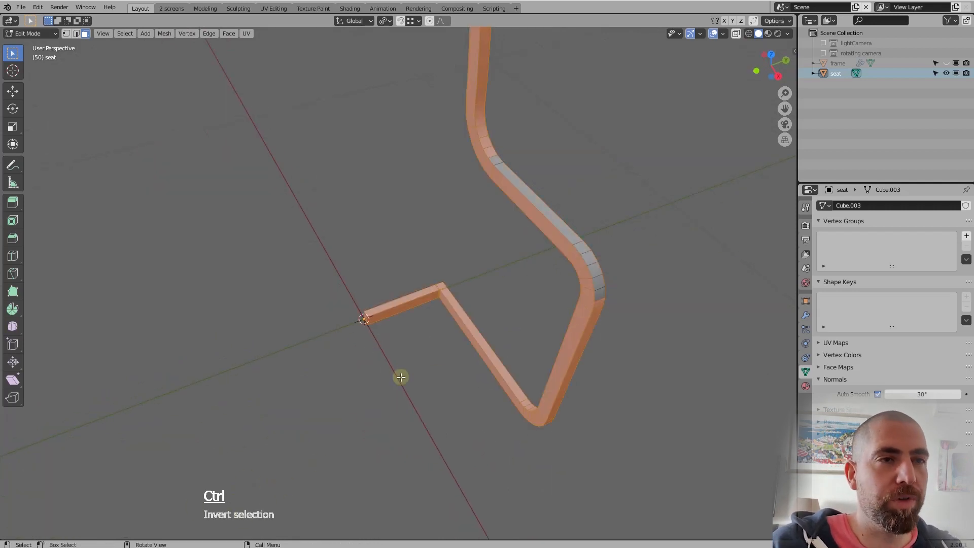
middle_drag(401, 377, 553, 339)
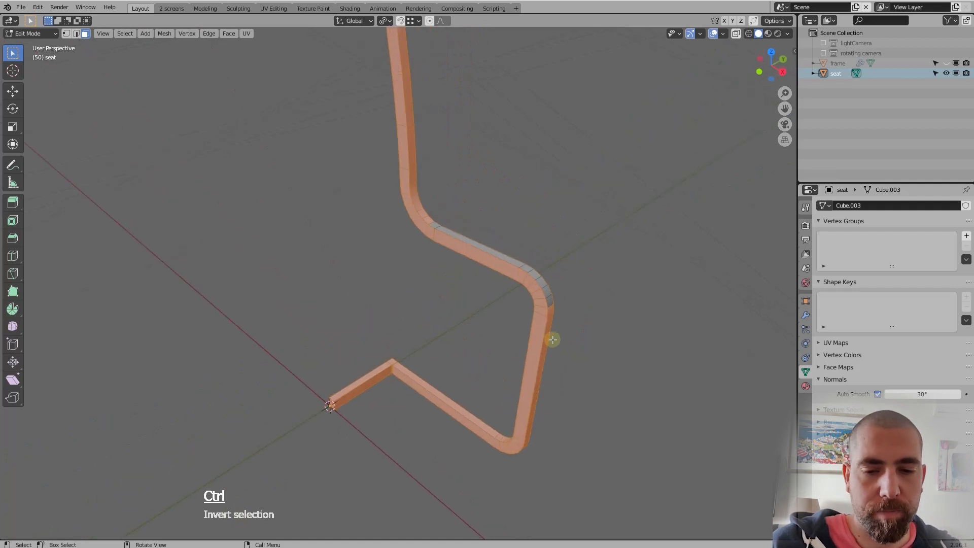
key(Delete)
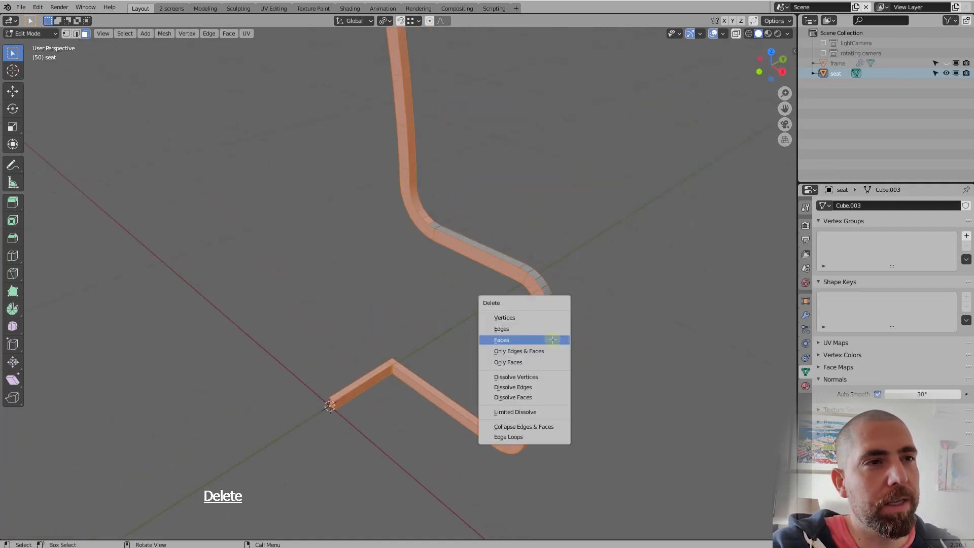
key(Return)
middle_drag(541, 315, 551, 289)
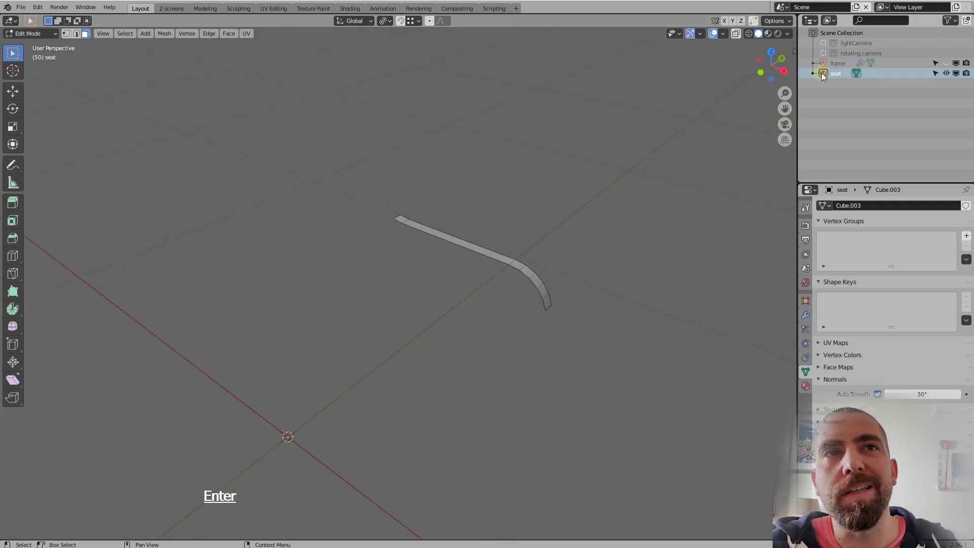
Show the frame object in the viewport again and view the seat strip against it
click(946, 63)
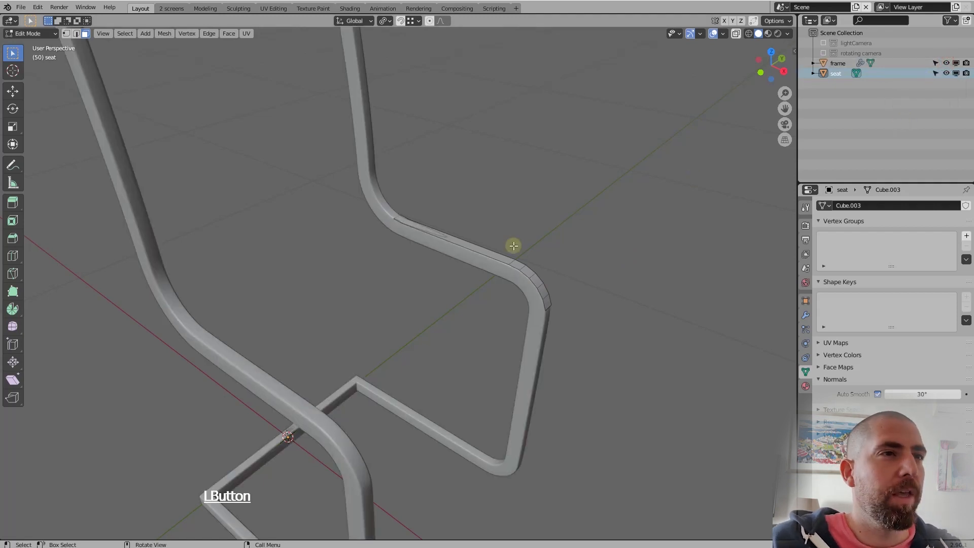
scroll(512, 244, up, 2)
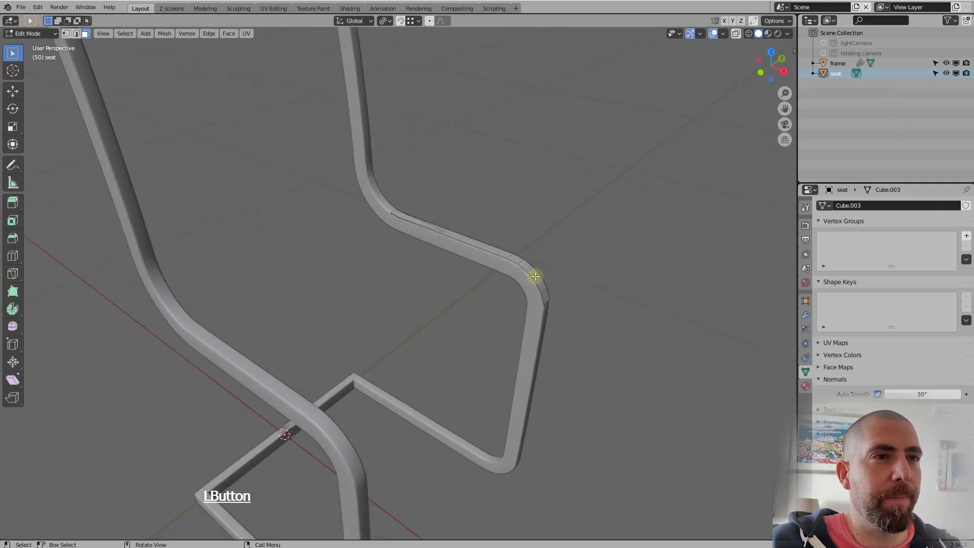
middle_drag(535, 276, 496, 298)
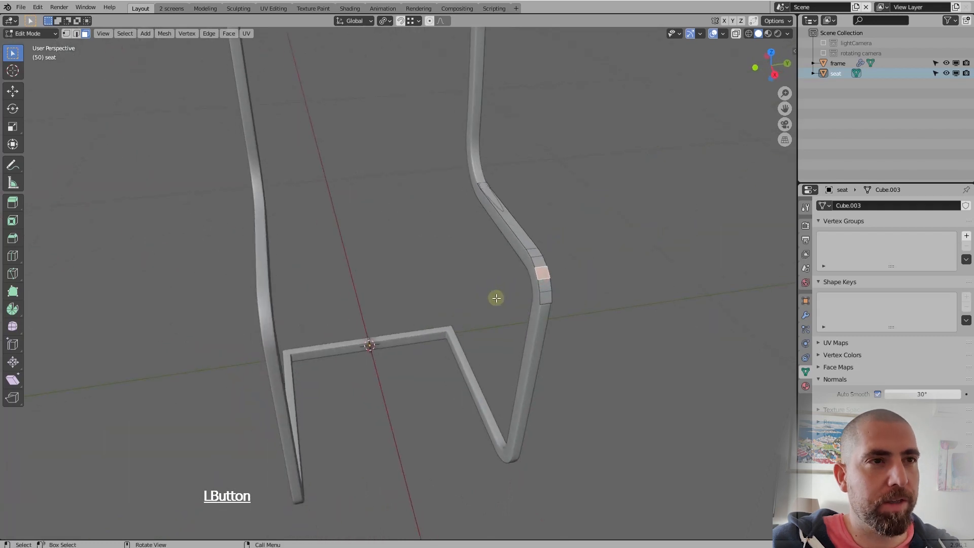
Extrude all faces of the seat strip along their normals by 6 cm and check the thickness in front view
key(a)
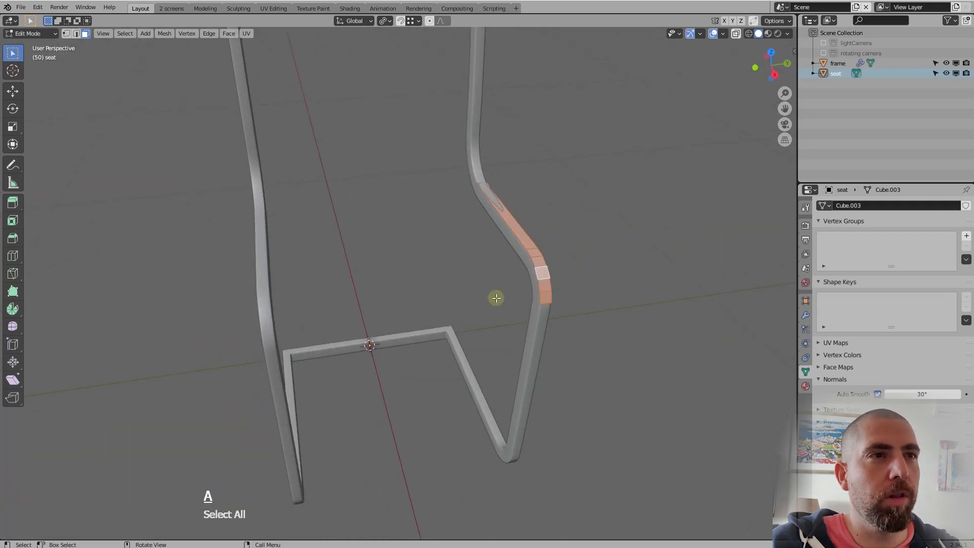
click(13, 203)
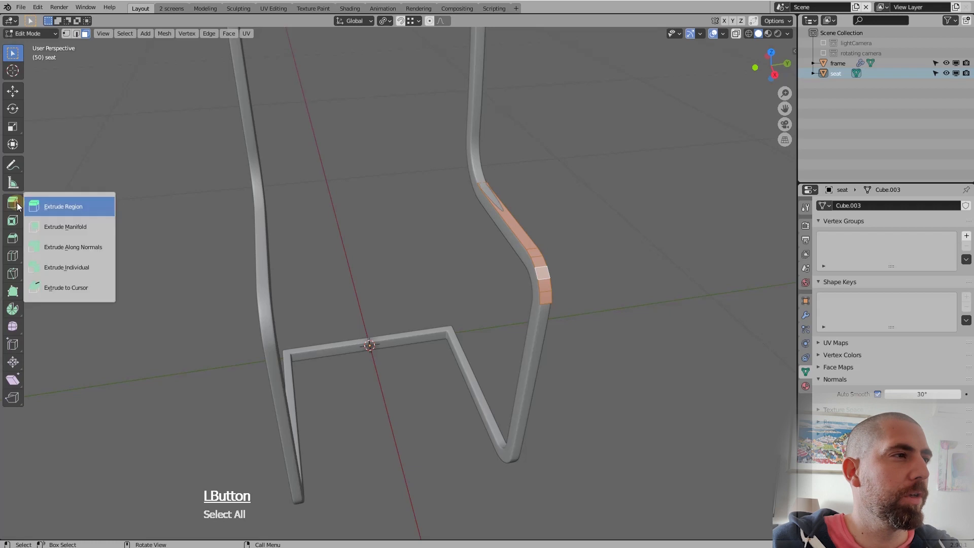
click(66, 252)
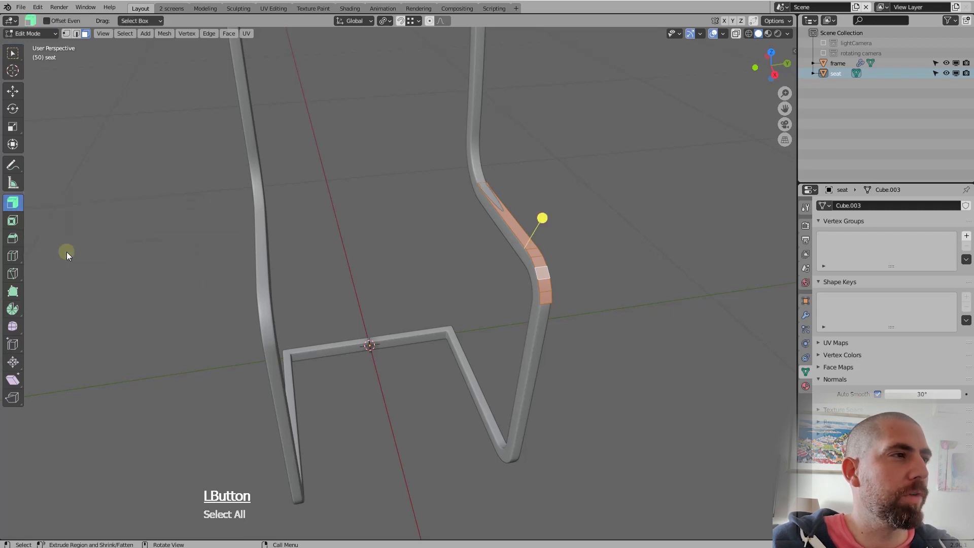
middle_drag(457, 281, 537, 288)
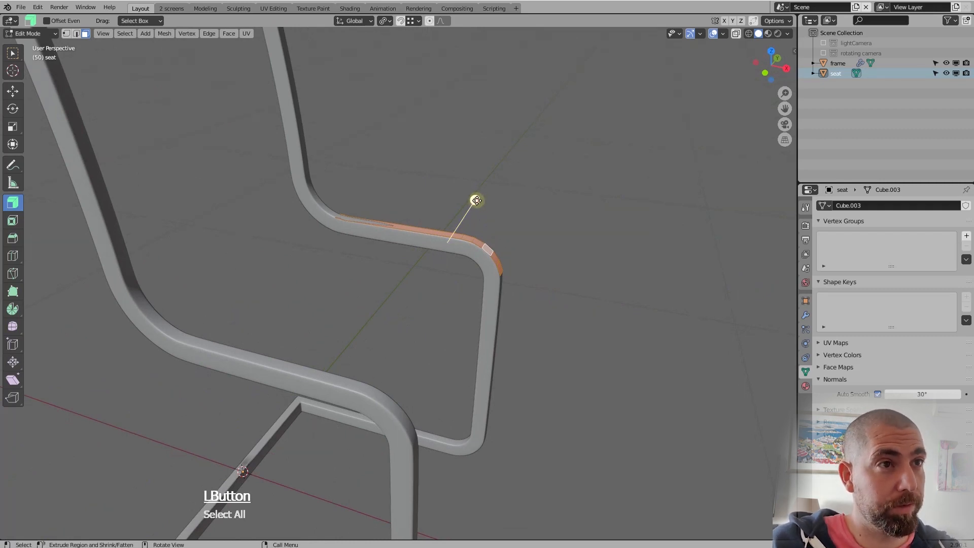
drag(476, 200, 518, 135)
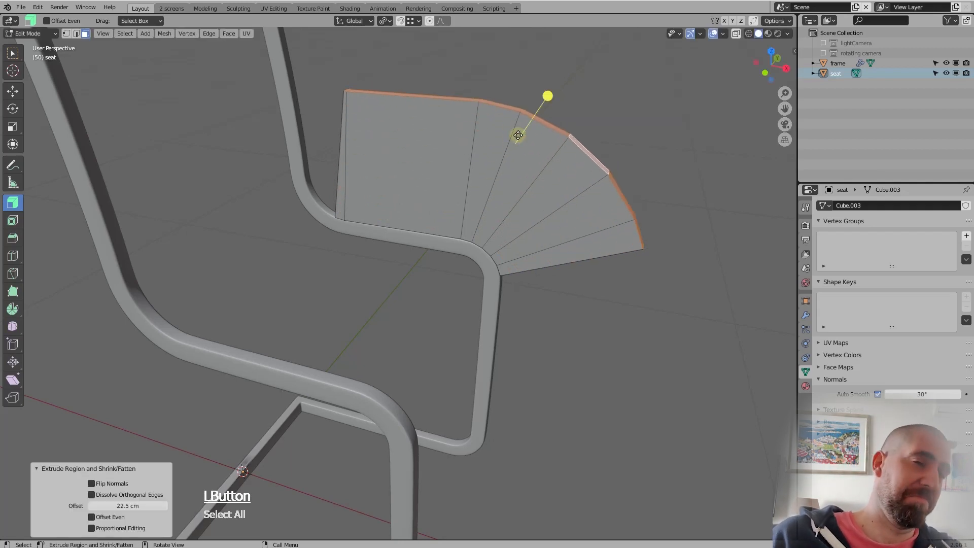
click(122, 505)
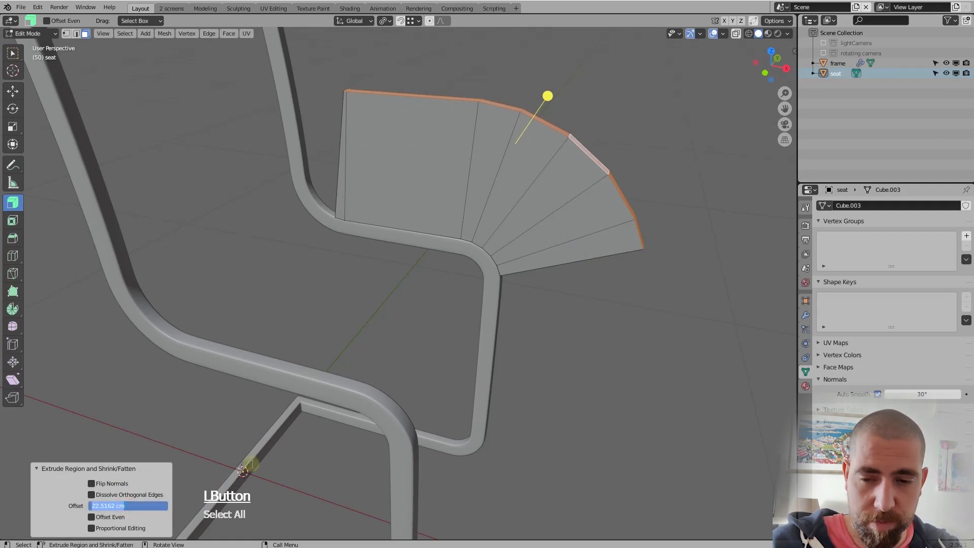
text(6)
key(Return)
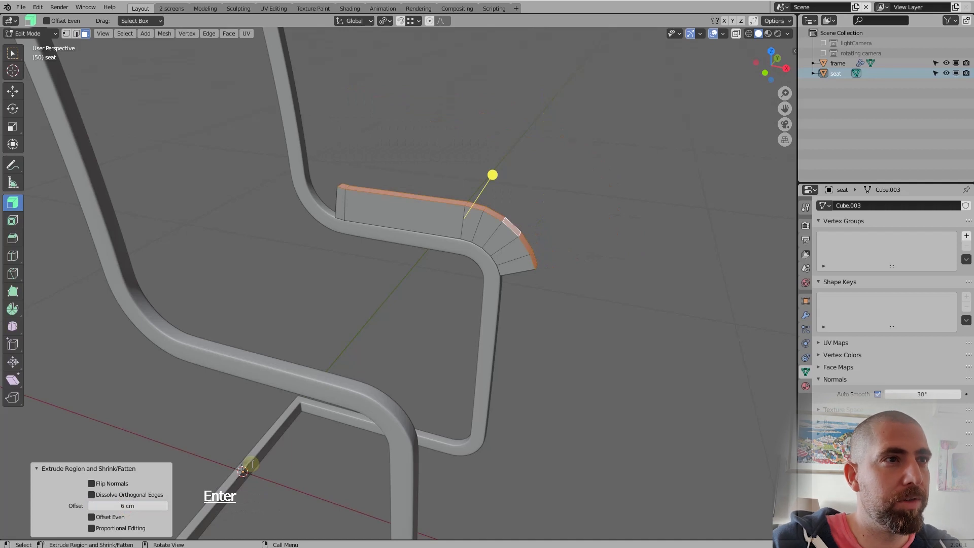
middle_drag(250, 464, 371, 329)
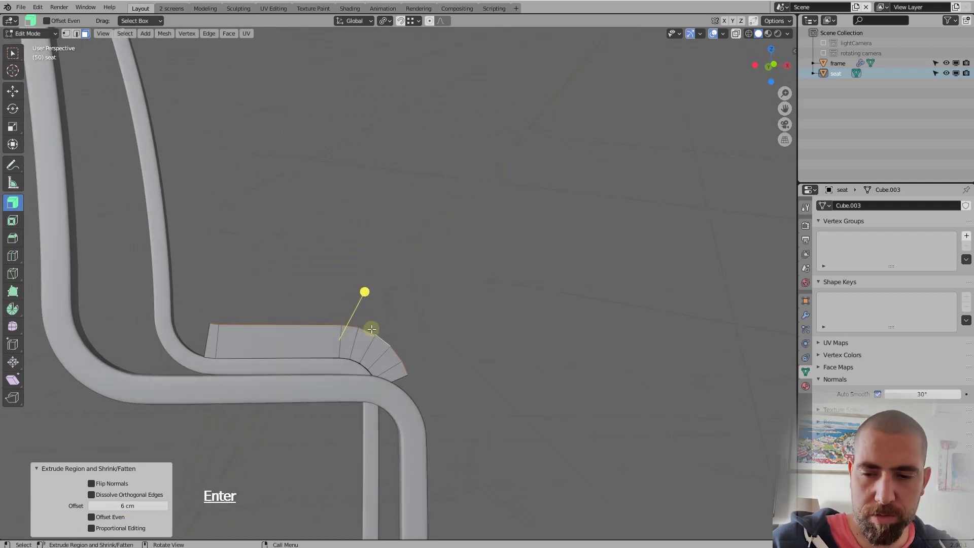
key(KP_1)
scroll(373, 320, down, 4)
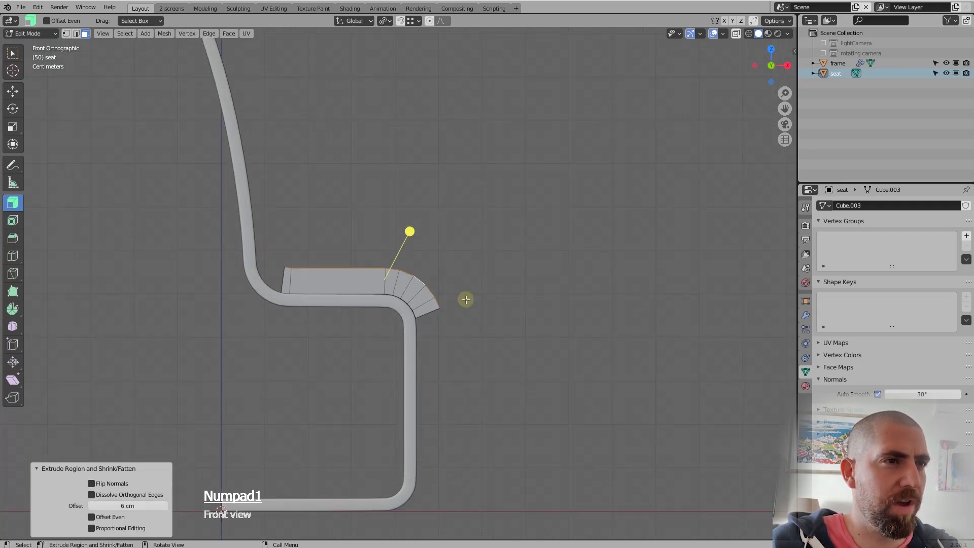
middle_drag(465, 299, 422, 306)
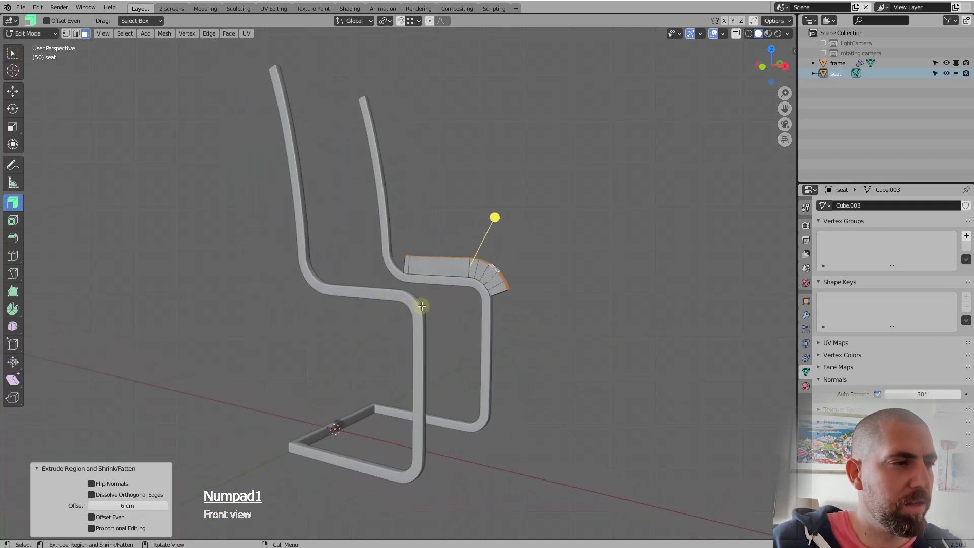
Select the path of inner side faces on the extruded strip from back to front, and switch to the Select Box tool
scroll(509, 249, up, 3)
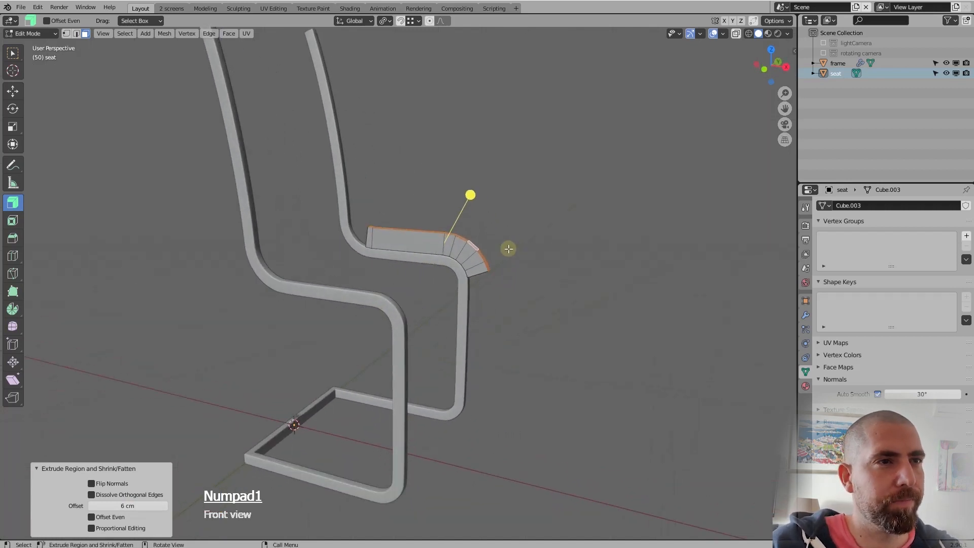
scroll(508, 248, up, 2)
click(351, 236)
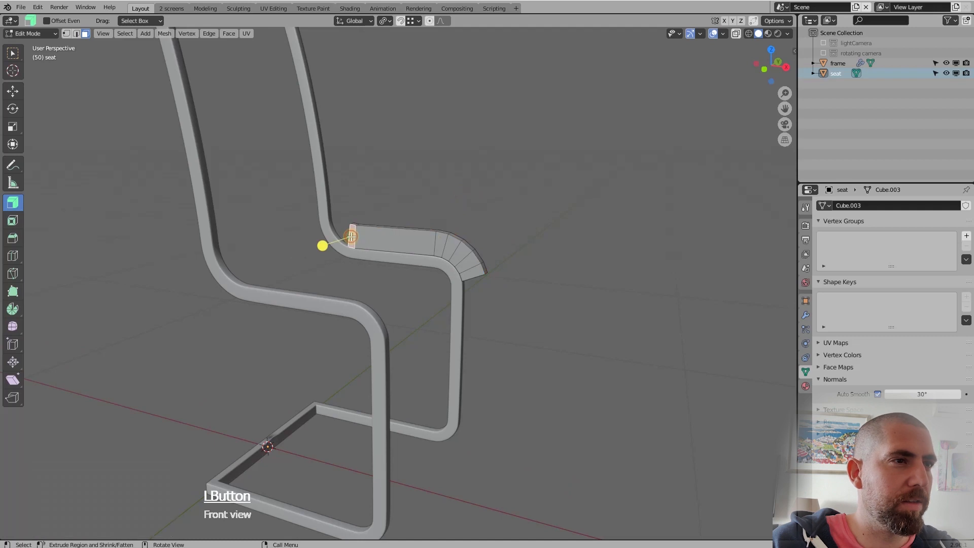
scroll(380, 264, up, 1)
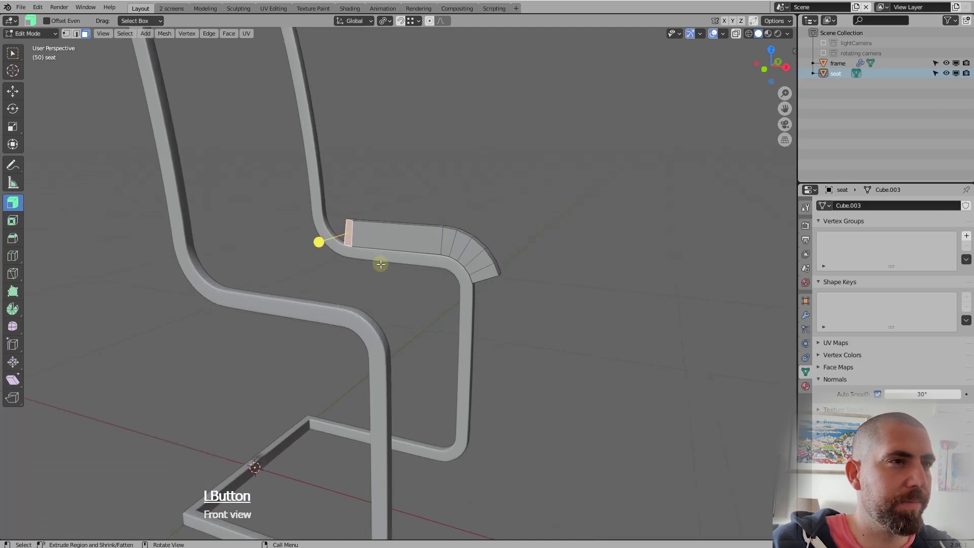
ctrl+click(482, 274)
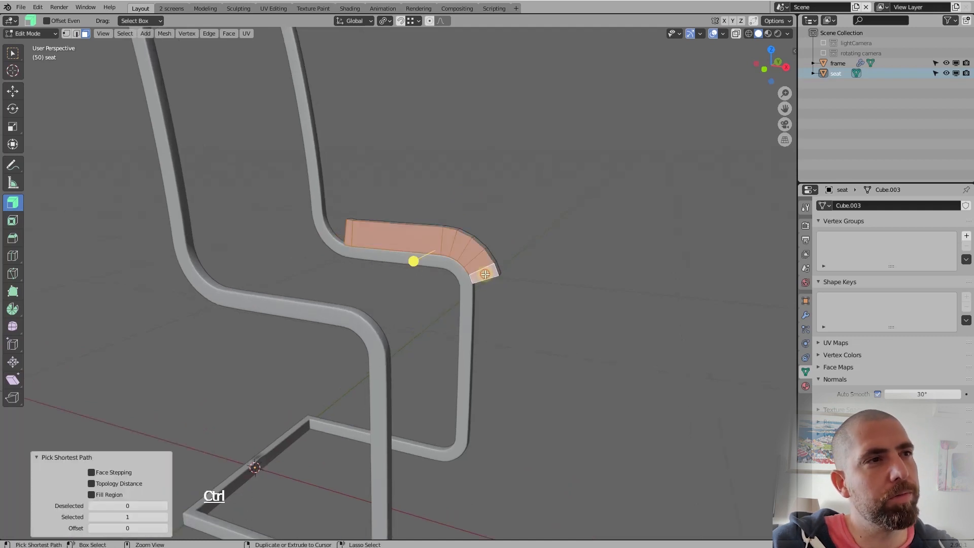
click(12, 53)
mouse_move(438, 246)
middle_down()
mouse_move(435, 238)
mouse_move(456, 246)
mouse_move(439, 249)
middle_up()
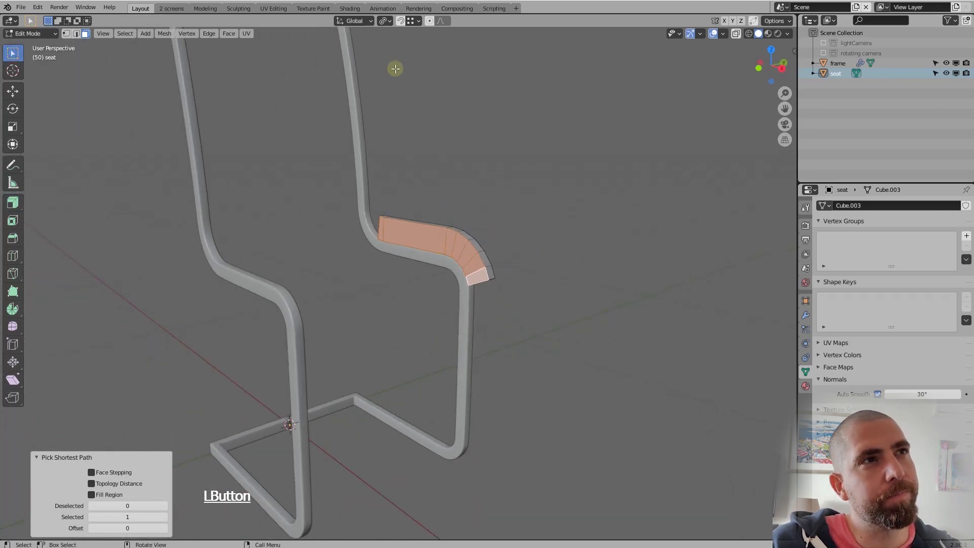
Review the snapping options for Vertex snapping, and reselect the strip's inner side faces from the front end to the back
click(419, 22)
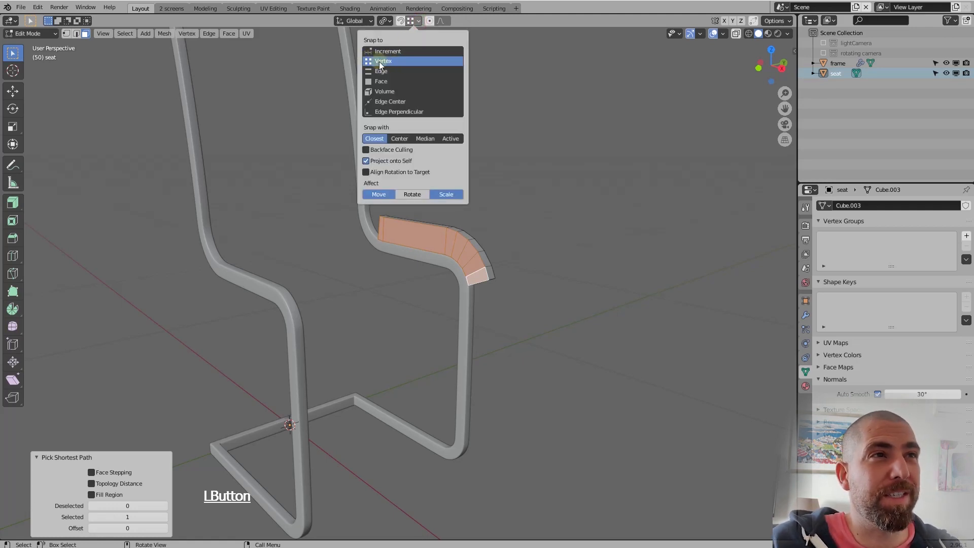
click(516, 70)
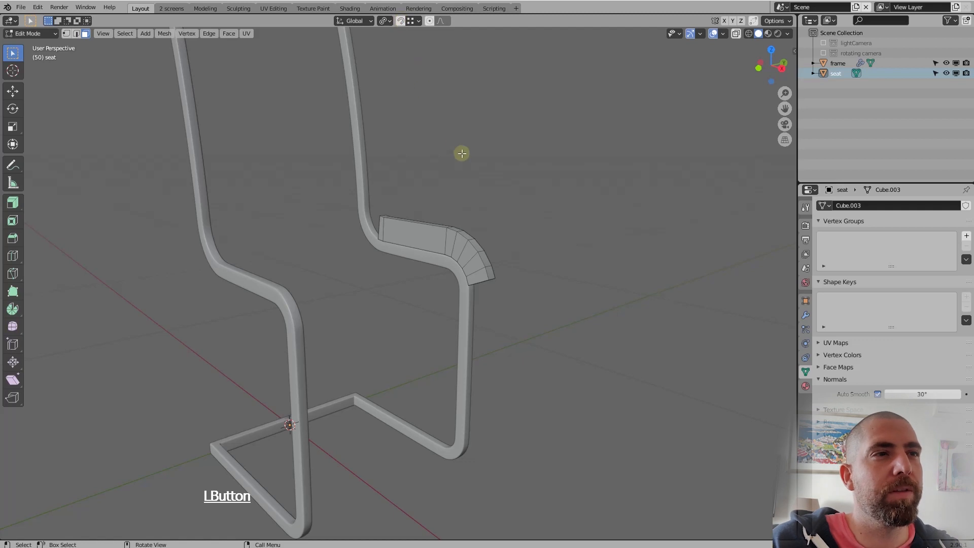
click(475, 277)
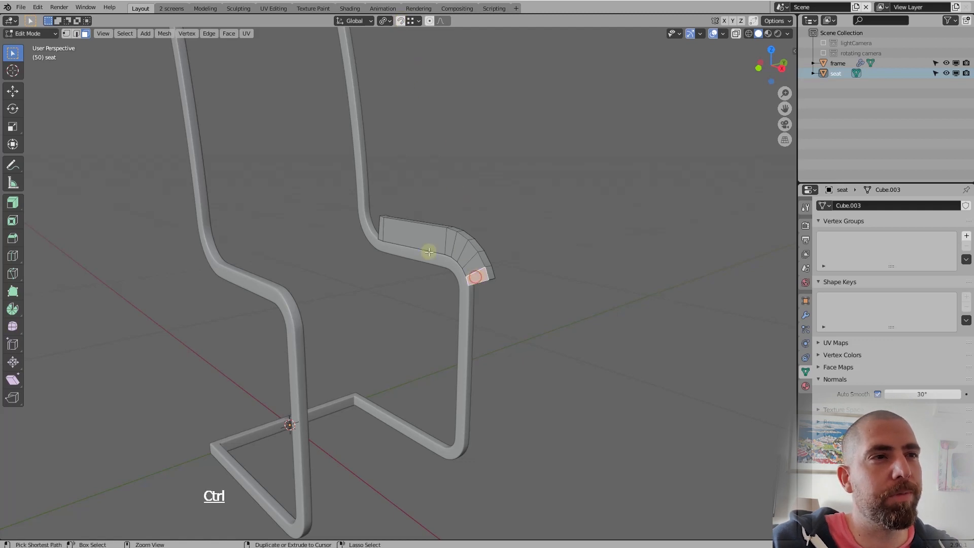
ctrl+click(381, 228)
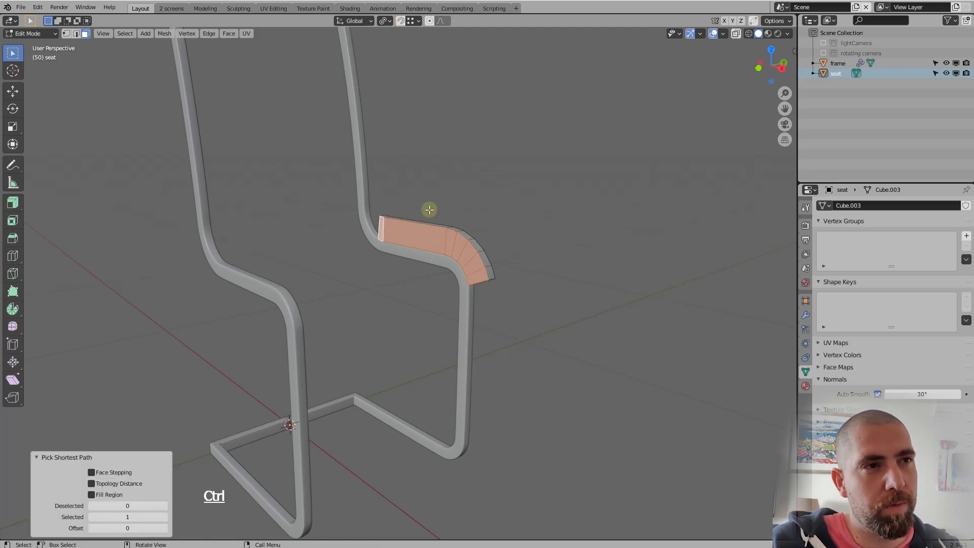
Move the side faces about 42 cm along negative Y, snapping to the opposite frame tube, and inspect the seat's width
key(g)
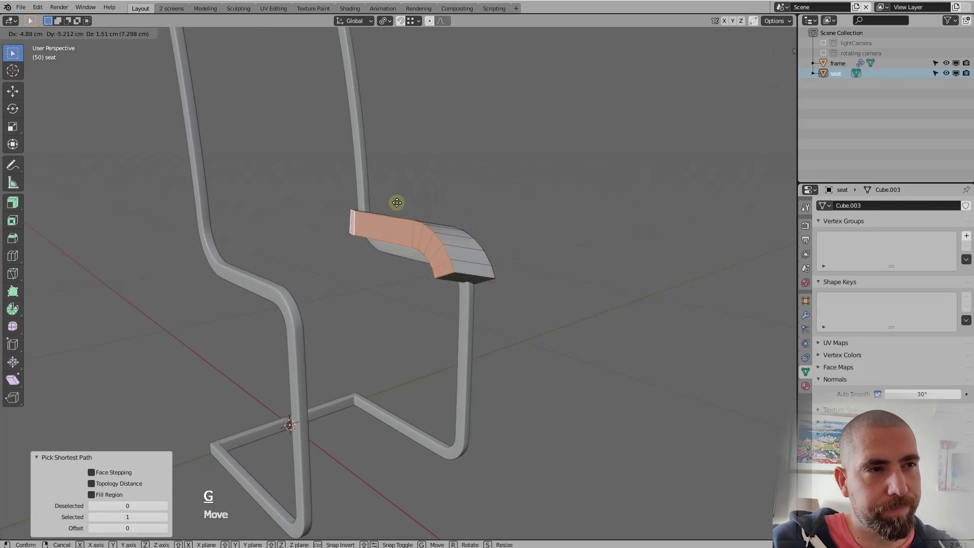
key(y)
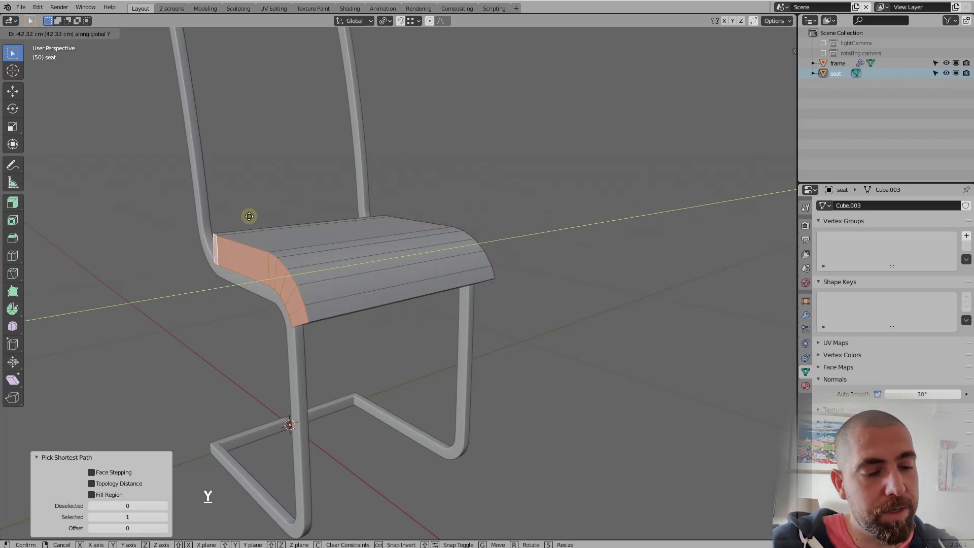
key(ctrl)
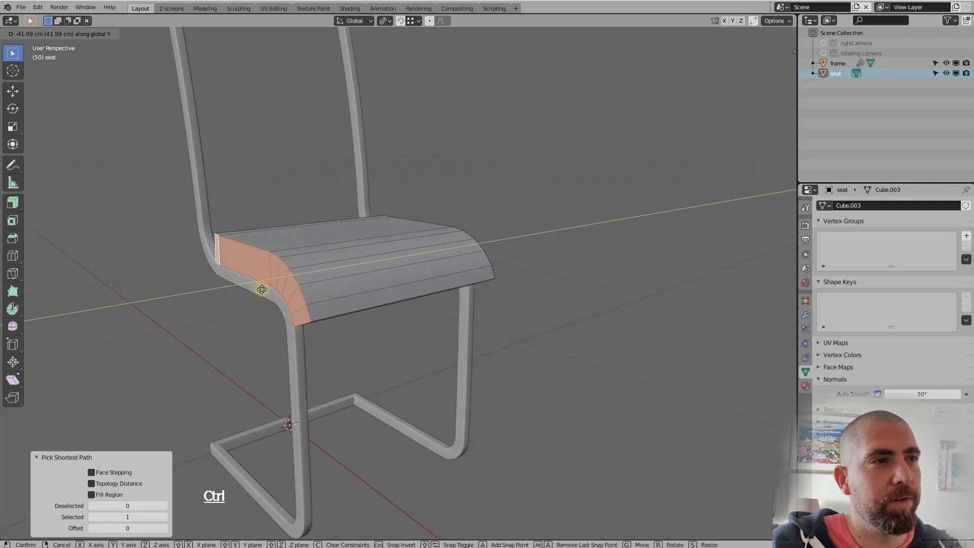
click(262, 289)
middle_drag(263, 284, 319, 274)
scroll(312, 276, down, 3)
scroll(291, 270, up, 3)
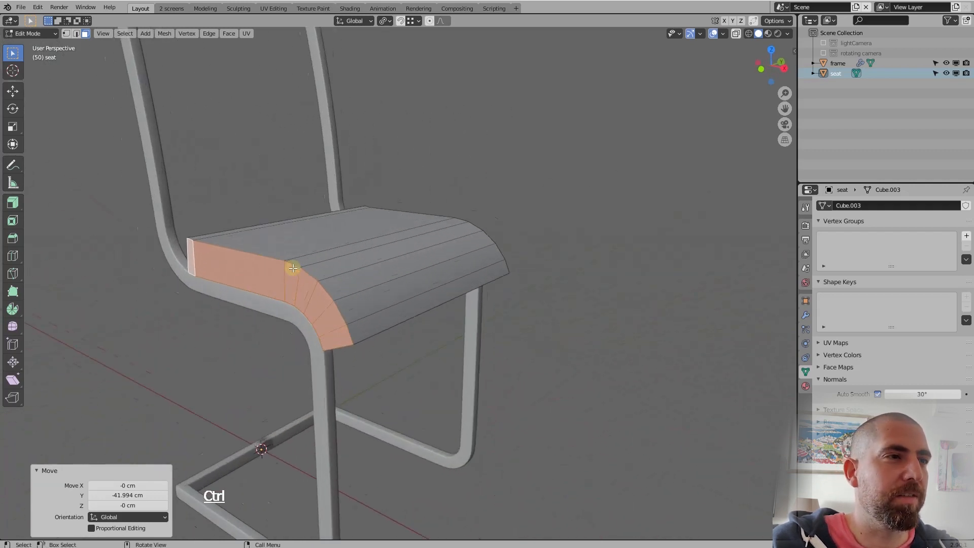
scroll(300, 266, down, 2)
middle_drag(360, 248, 496, 235)
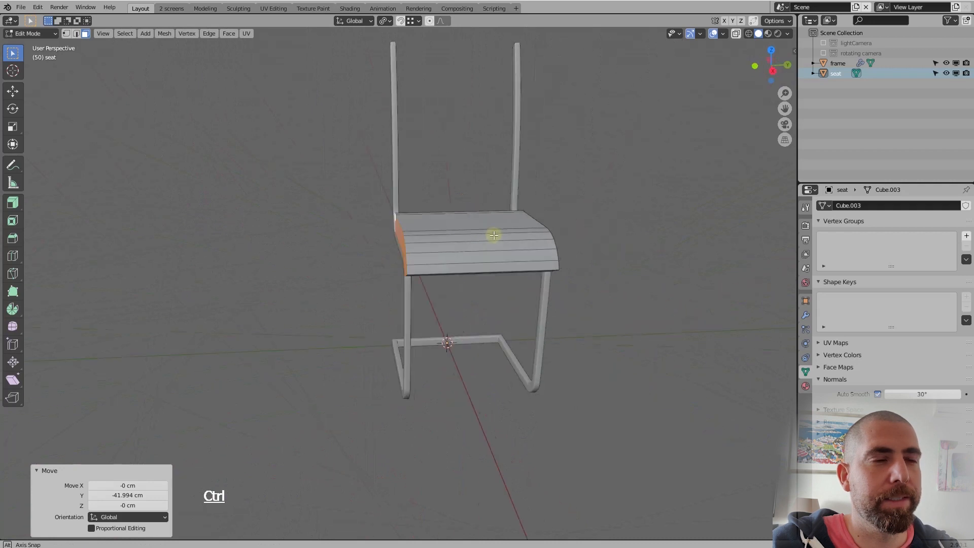
scroll(506, 234, up, 5)
mouse_move(419, 250)
middle_down()
mouse_move(460, 257)
mouse_move(447, 272)
mouse_move(431, 261)
middle_up()
scroll(449, 255, down, 4)
Return to Object Mode and add a Multiresolution modifier to the seat object
key(Tab)
click(431, 260)
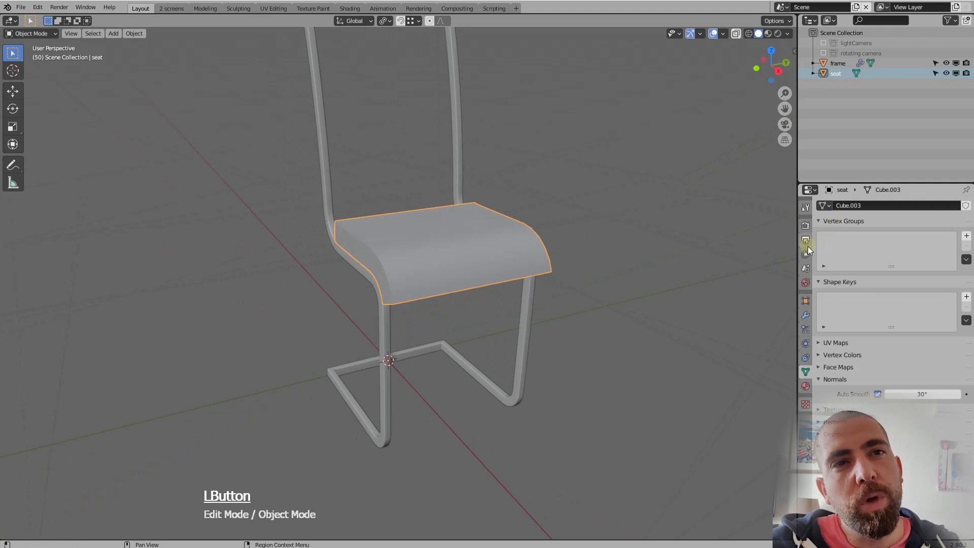
click(805, 315)
click(863, 207)
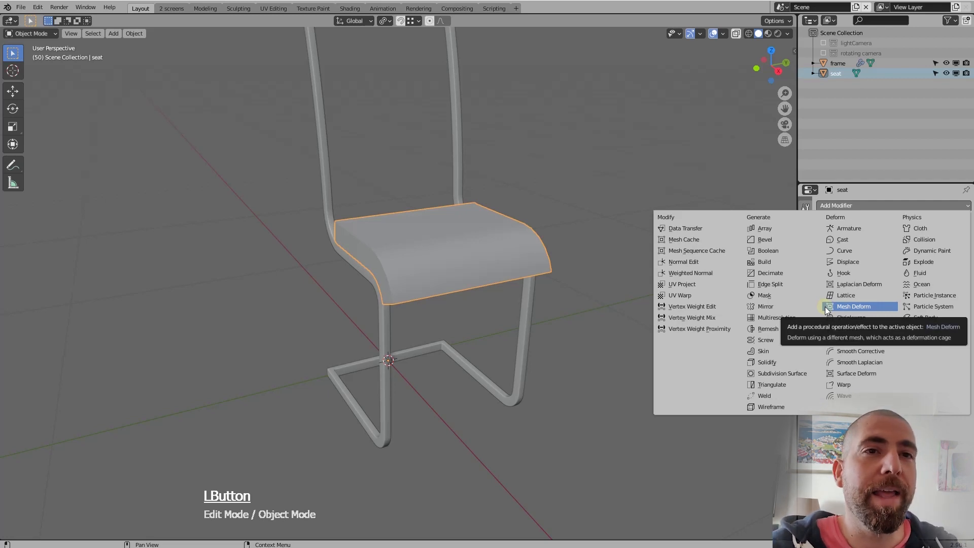
click(790, 320)
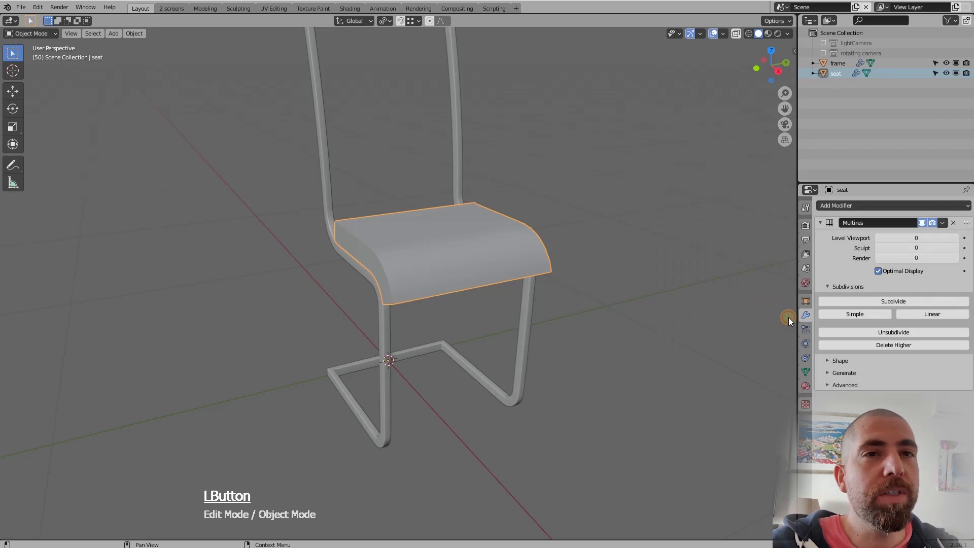
Subdivide the seat's Multiresolution modifier four times to reach level 4
middle_drag(396, 259, 453, 257)
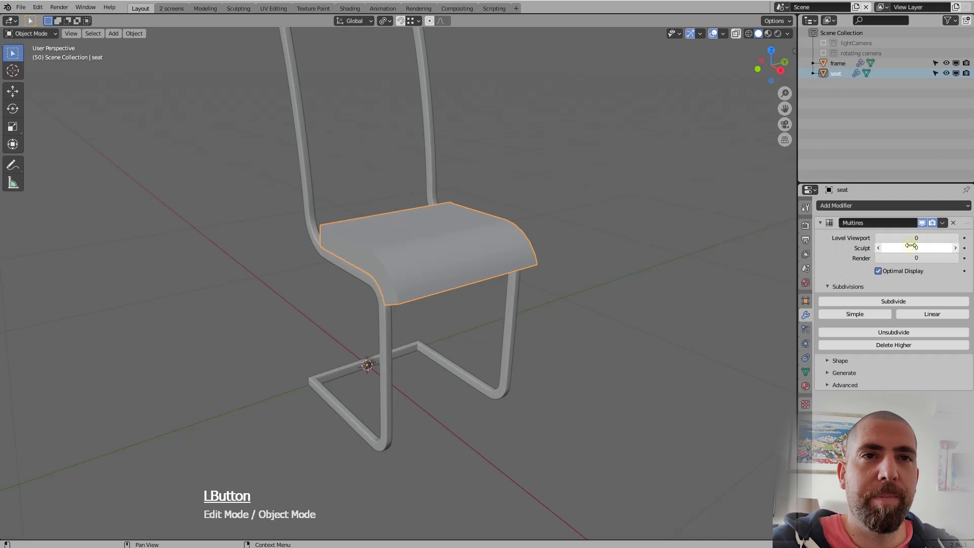
click(893, 301)
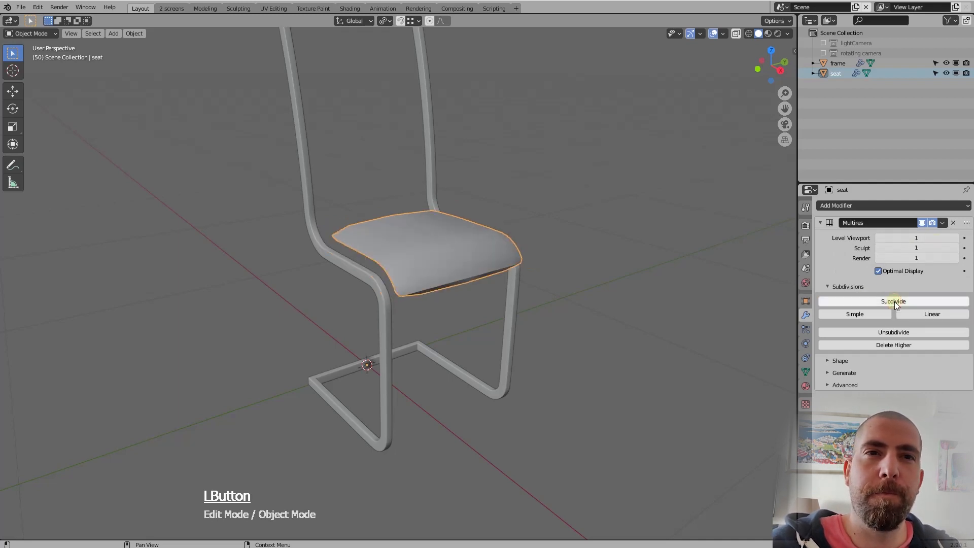
click(893, 301)
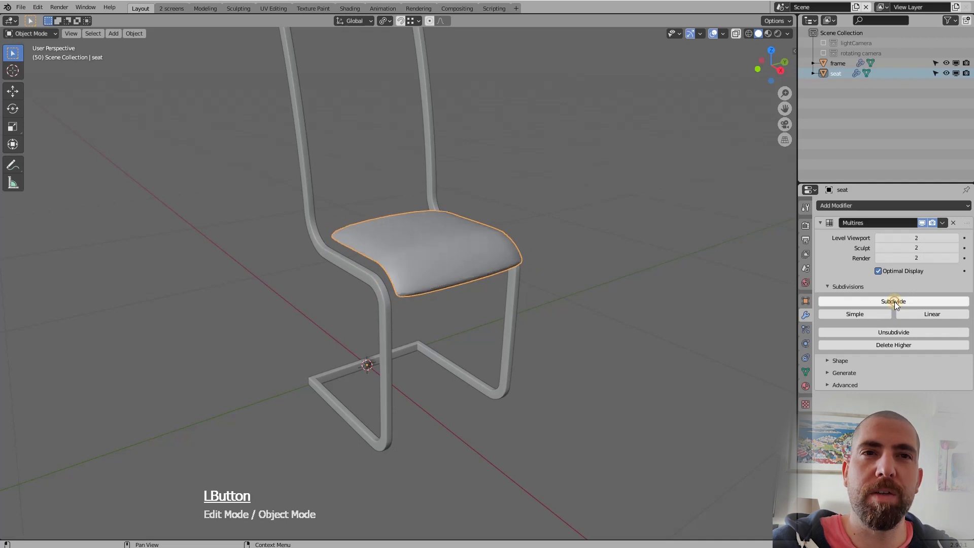
click(894, 301)
click(894, 301)
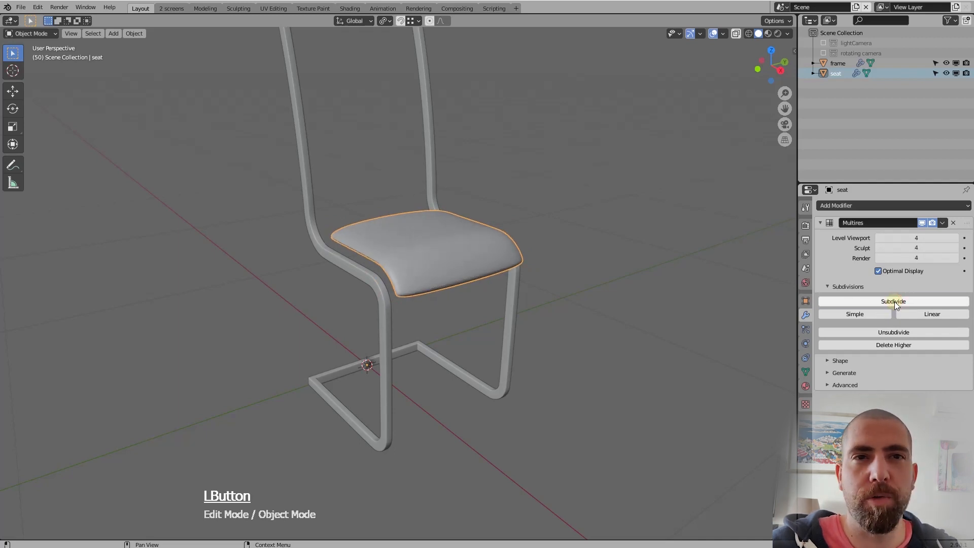
Examine the smoothed seat's shape and how its edges fit the frame from the side and the front
scroll(472, 279, up, 5)
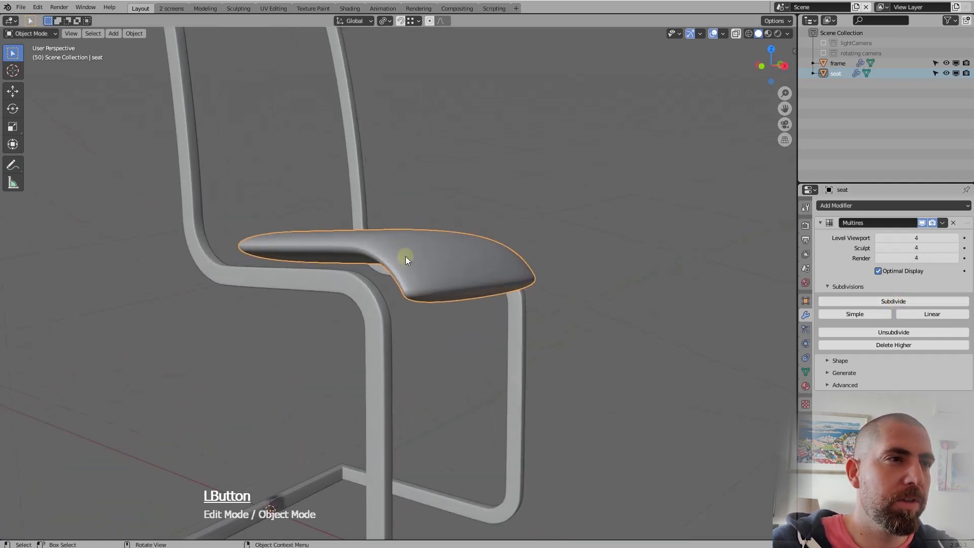
middle_drag(391, 259, 500, 279)
scroll(397, 270, down, 7)
scroll(434, 272, up, 3)
scroll(434, 272, up, 3)
scroll(446, 266, down, 5)
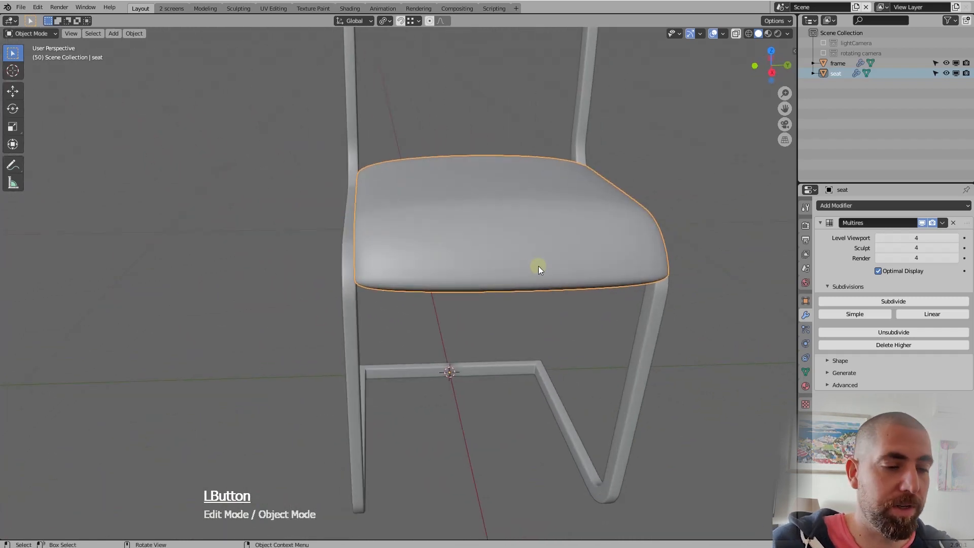
scroll(542, 370, up, 5)
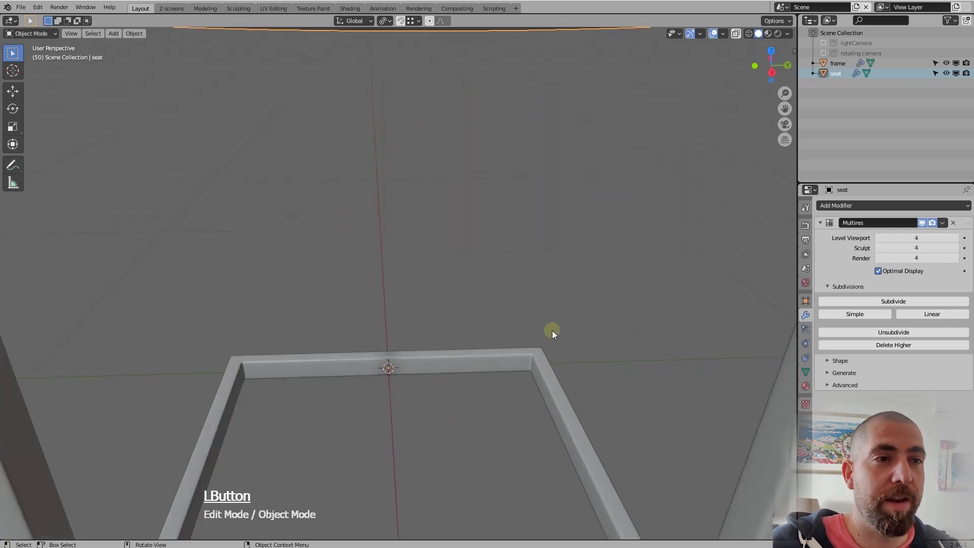
scroll(528, 343, down, 5)
scroll(541, 358, up, 4)
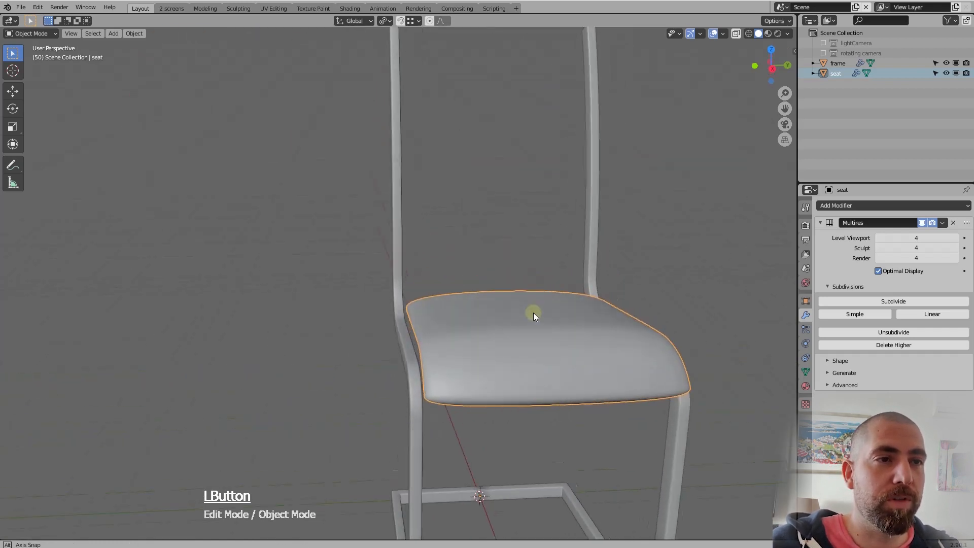
Enter Edit Mode on the seat and add two evenly spaced loop cuts running from back to front, without sliding them
key(Tab)
middle_drag(546, 347, 575, 366)
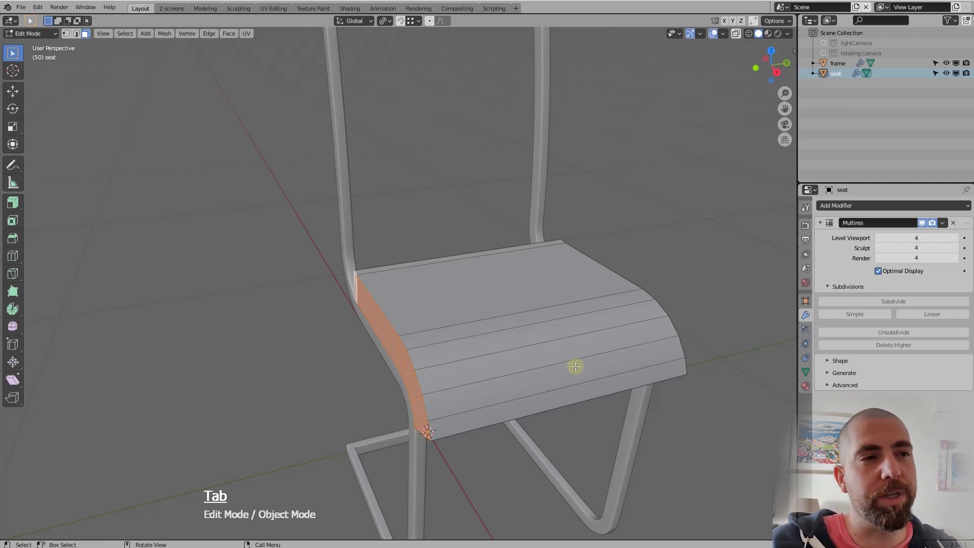
middle_drag(564, 370, 554, 370)
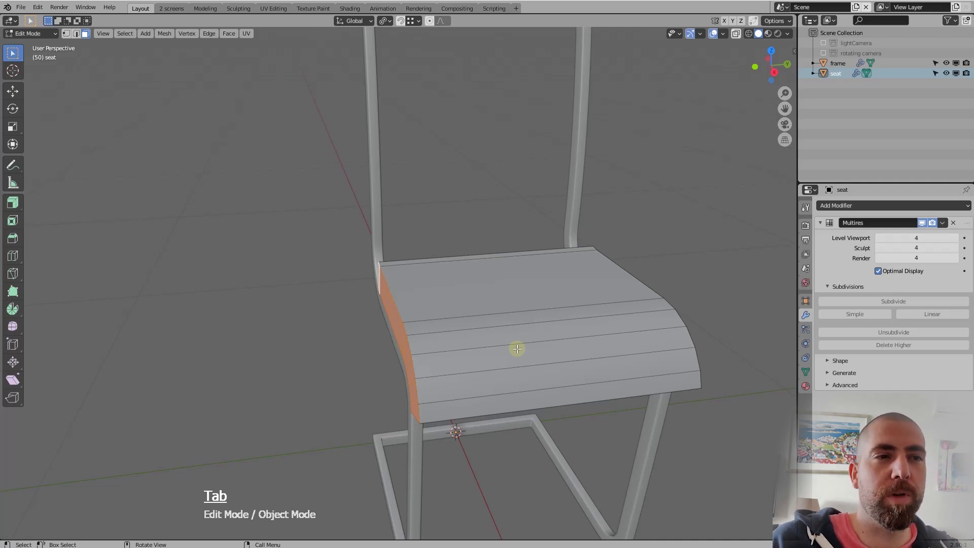
middle_drag(524, 354, 524, 348)
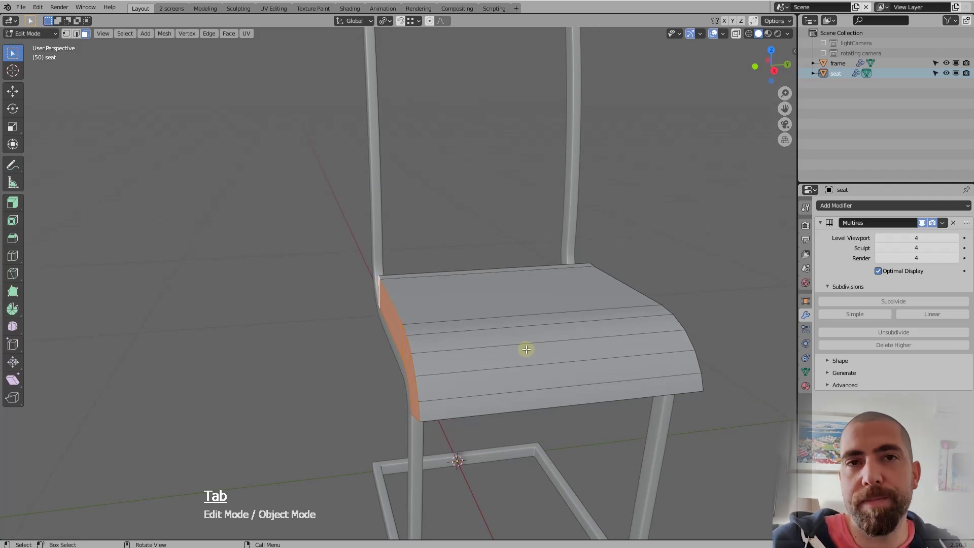
middle_drag(520, 345, 539, 351)
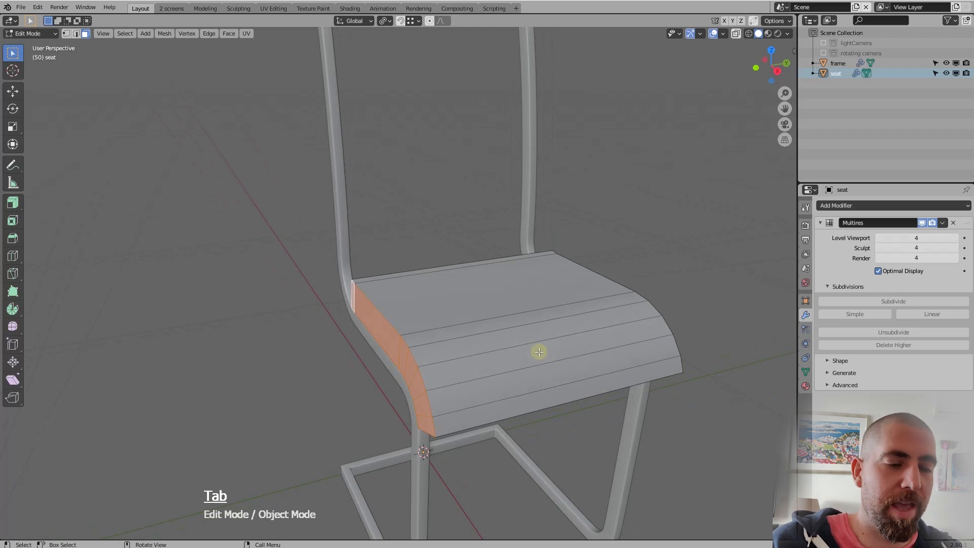
key(ctrl+r)
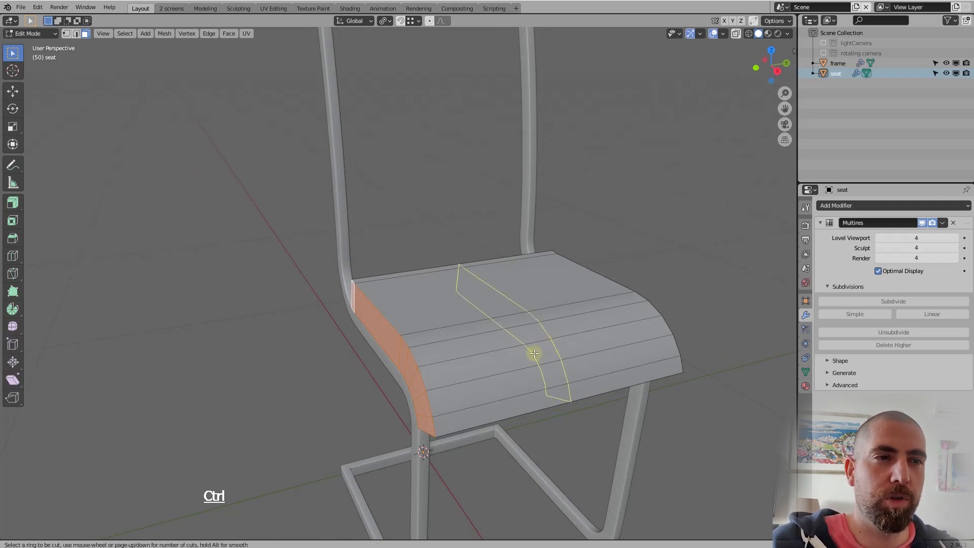
scroll(534, 353, up, 1)
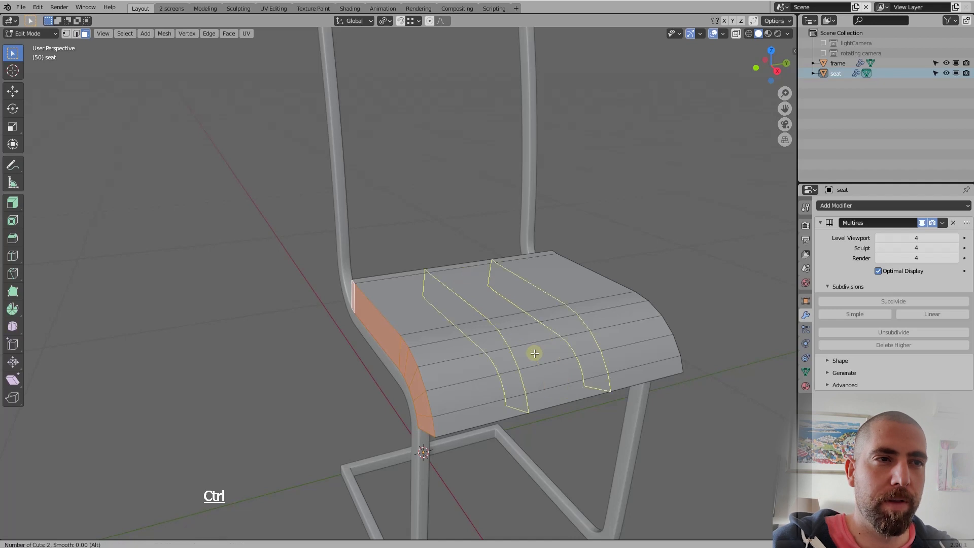
click(534, 353)
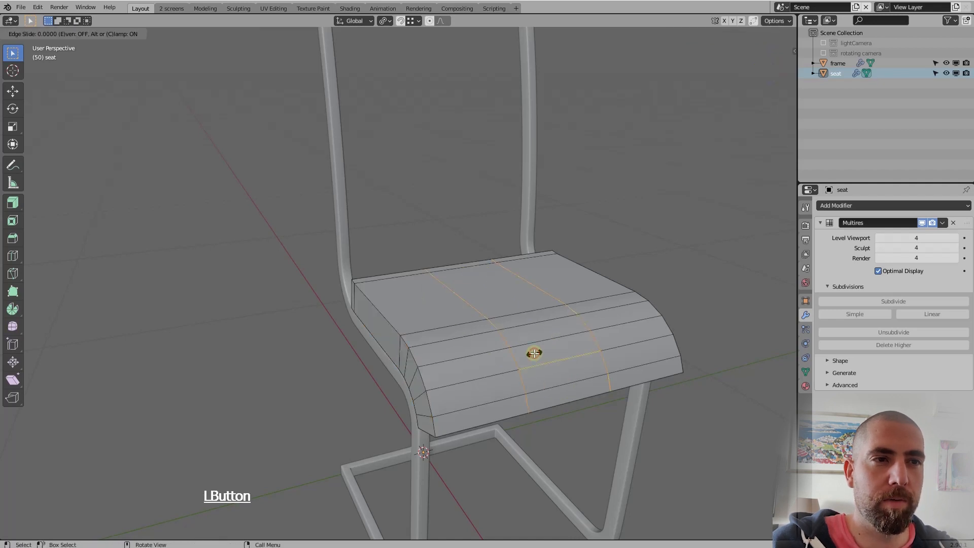
right_click(534, 353)
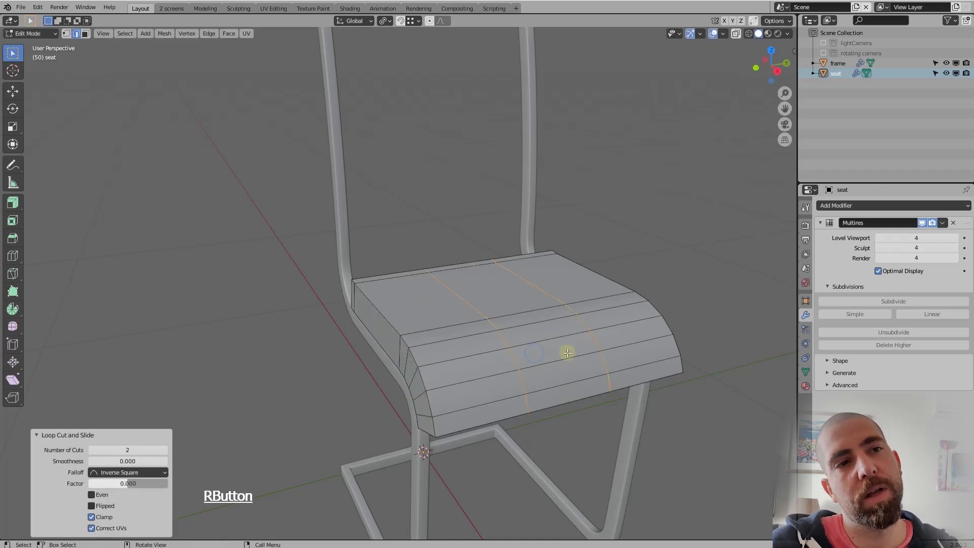
middle_drag(567, 353, 581, 371)
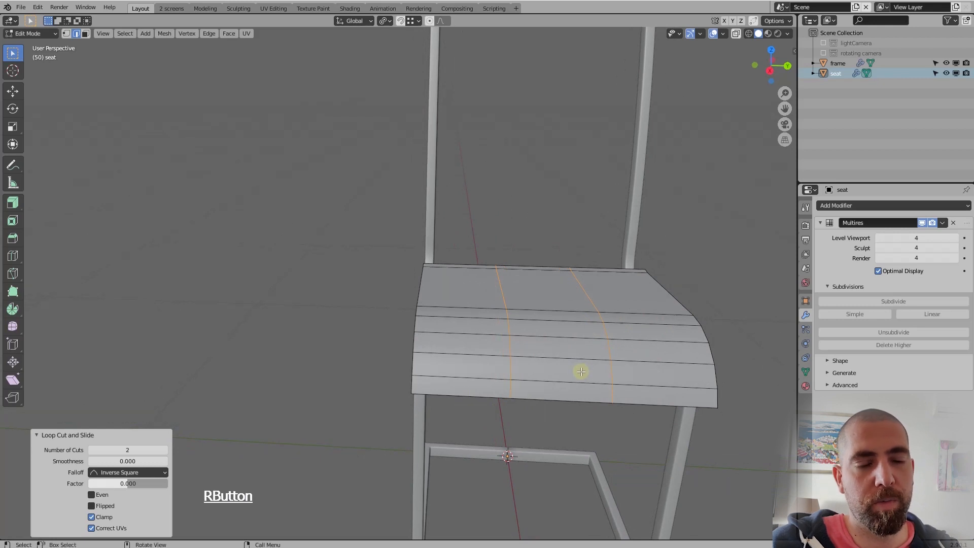
key(s)
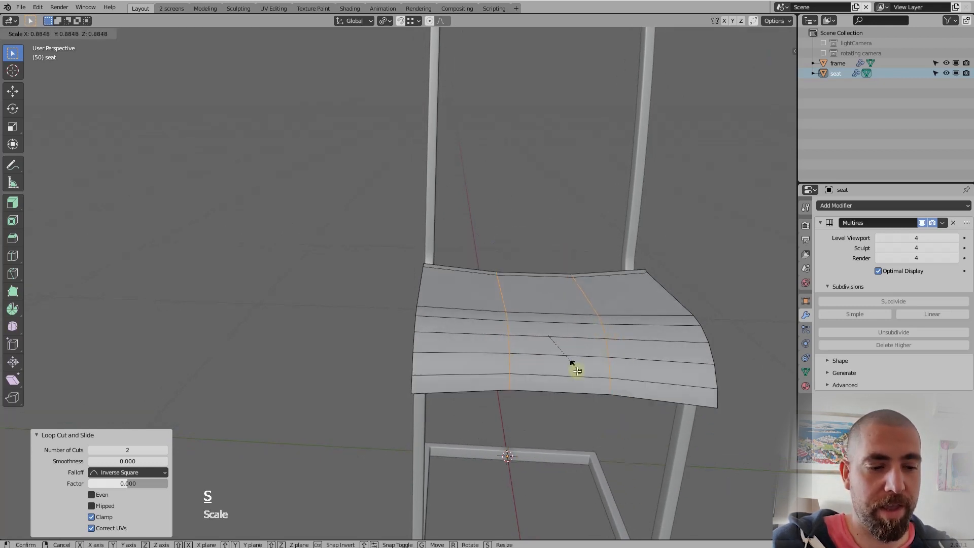
key(y)
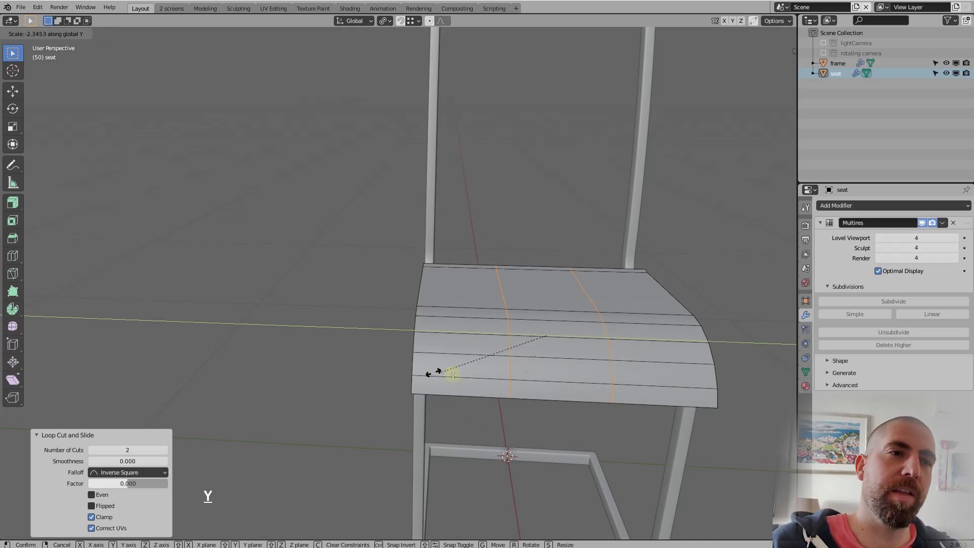
key(Escape)
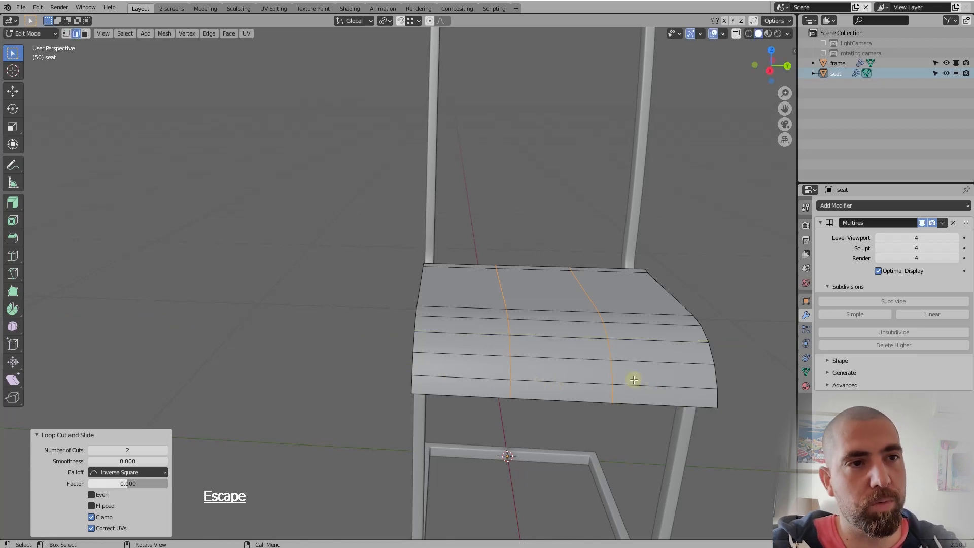
Set the pivot point to Bounding Box Center, scale the two edge loops by about 2.741 along Y, and check the smoothed seat
click(389, 21)
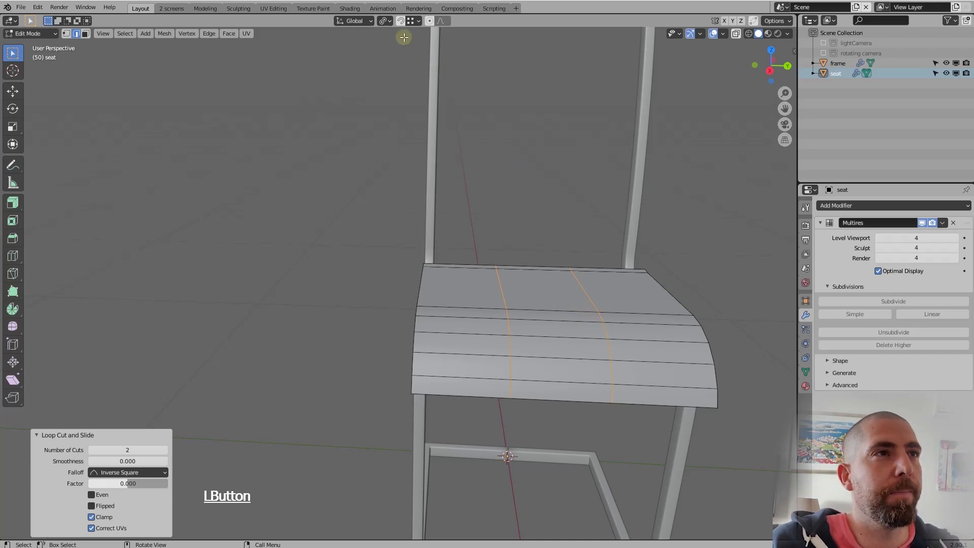
click(389, 20)
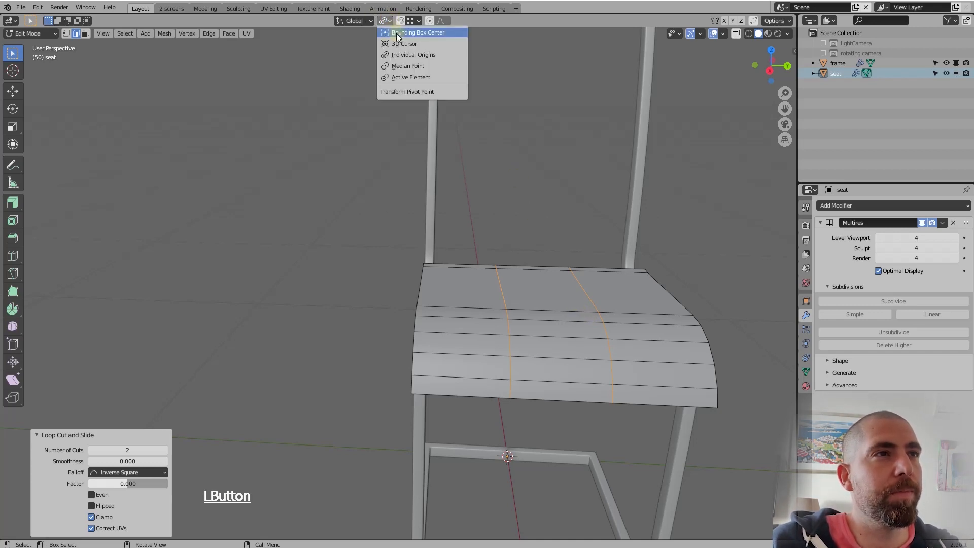
click(413, 34)
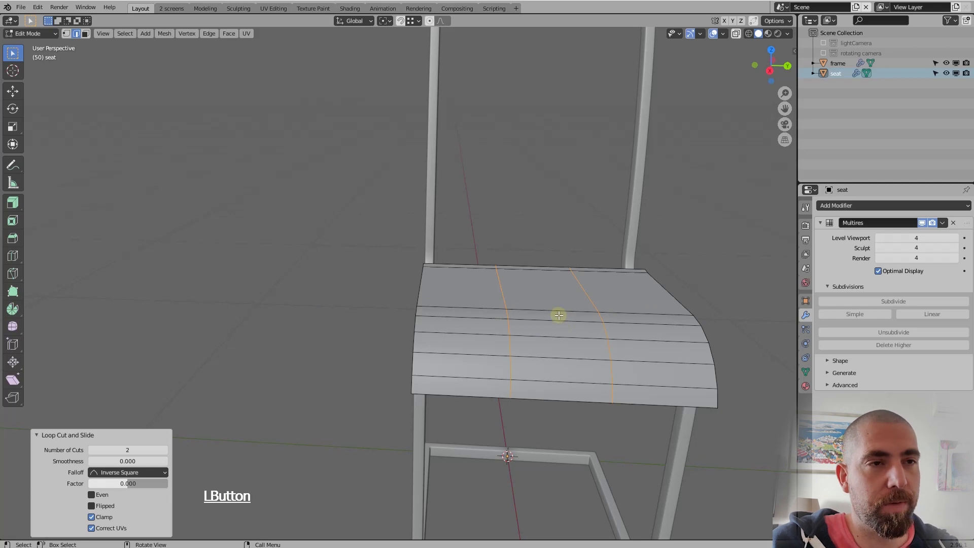
key(s)
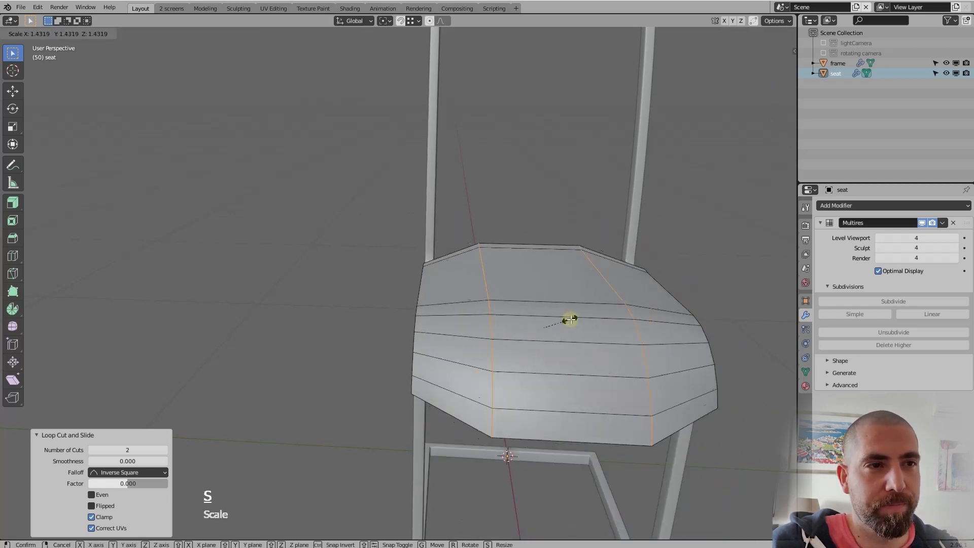
key(y)
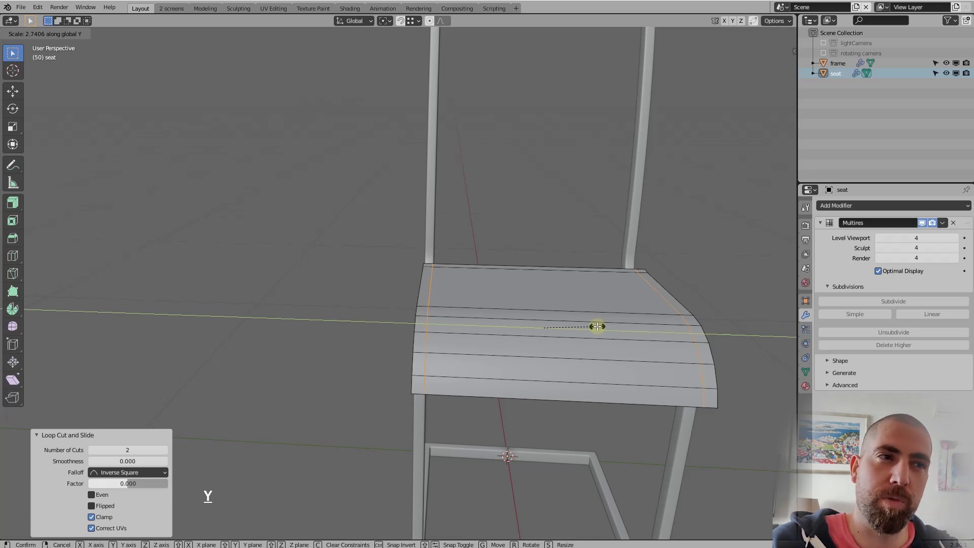
click(597, 326)
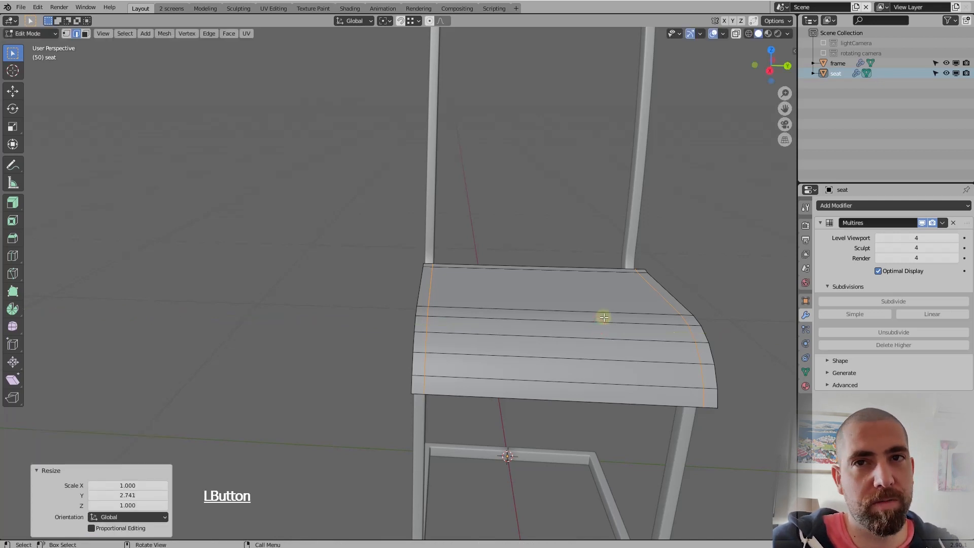
middle_drag(507, 343, 526, 354)
key(Tab)
key(Tab)
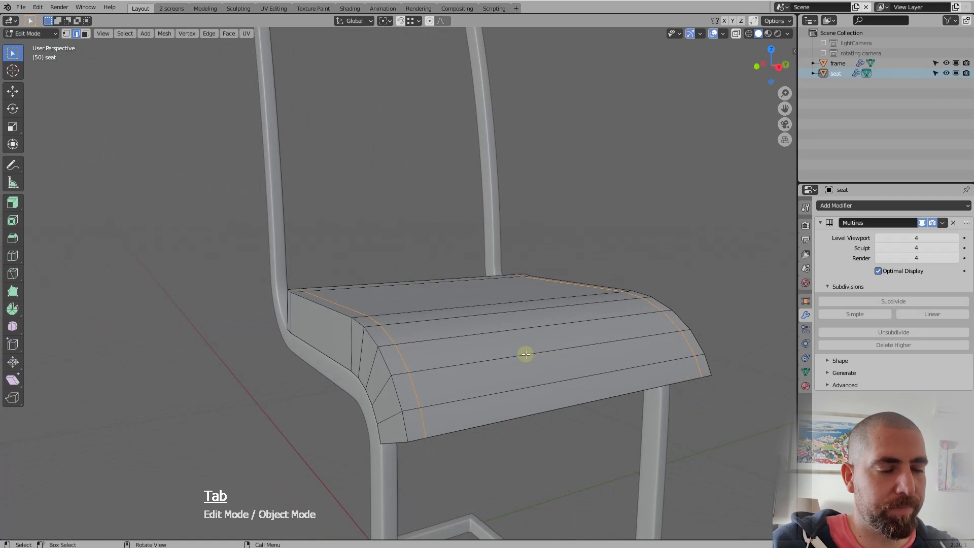
Select the whole seat mesh, widen it along Y by a factor of about 1.05, and check the smoothed result
key(a)
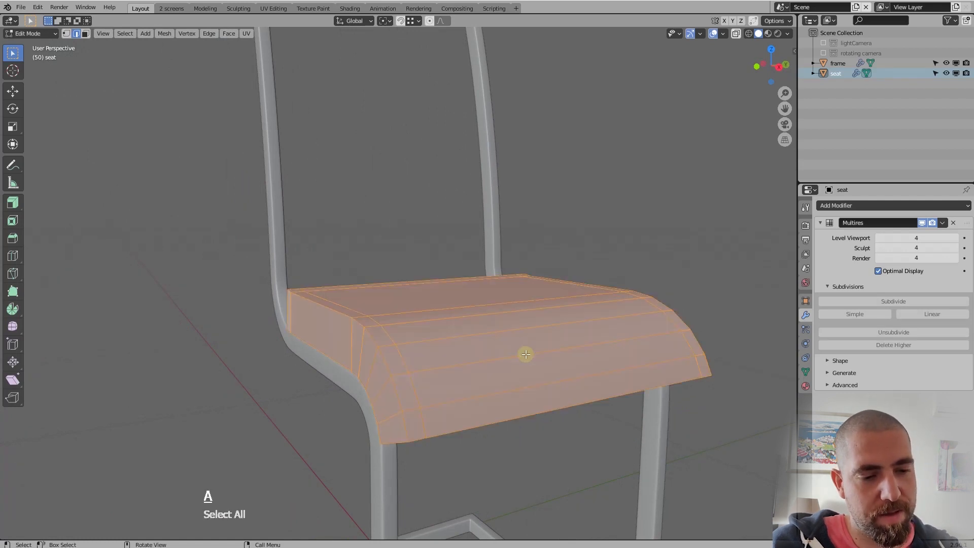
key(s)
key(y)
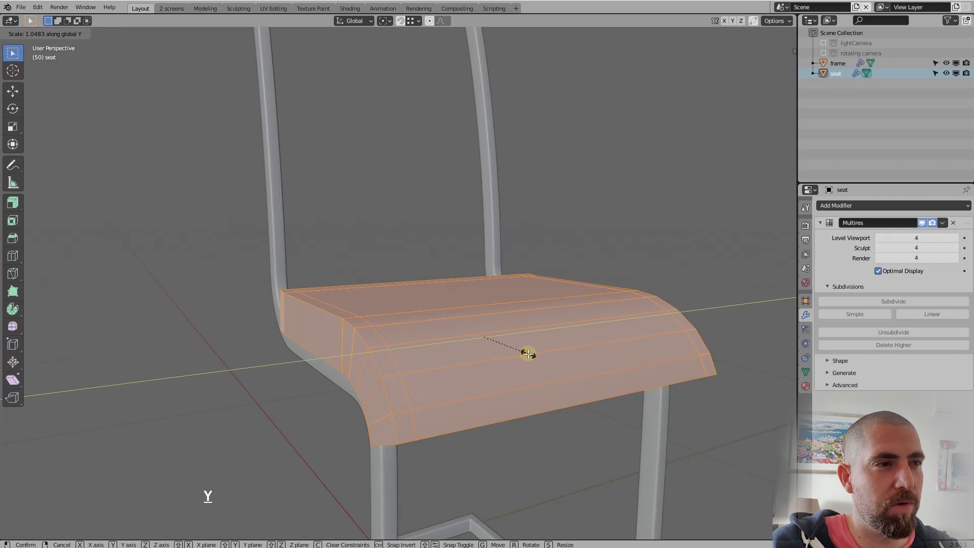
click(472, 376)
mouse_move(472, 376)
middle_down()
mouse_move(472, 341)
mouse_move(439, 349)
mouse_move(463, 368)
middle_up()
key(Tab)
key(Tab)
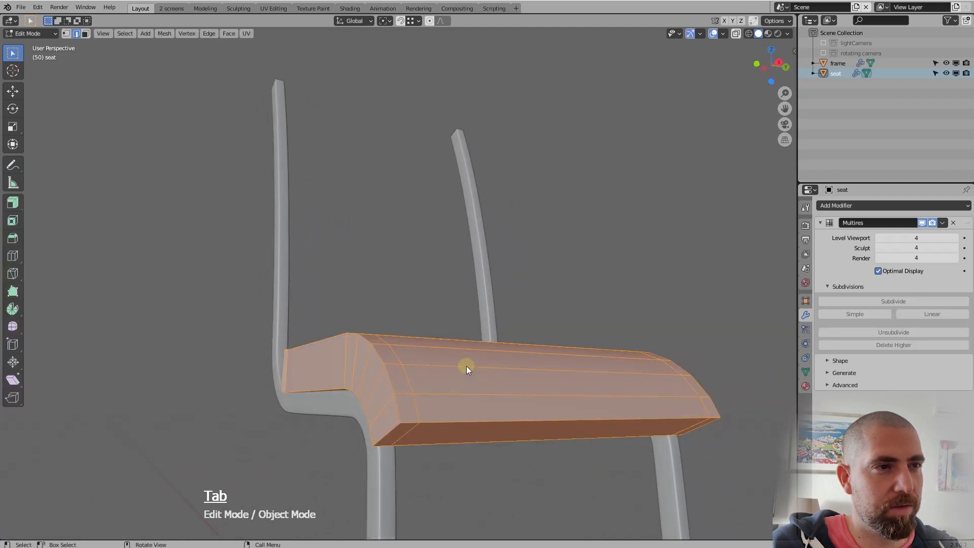
Narrow the whole seat mesh along Y by a factor of about 0.95 and return to Object Mode
key(s)
key(y)
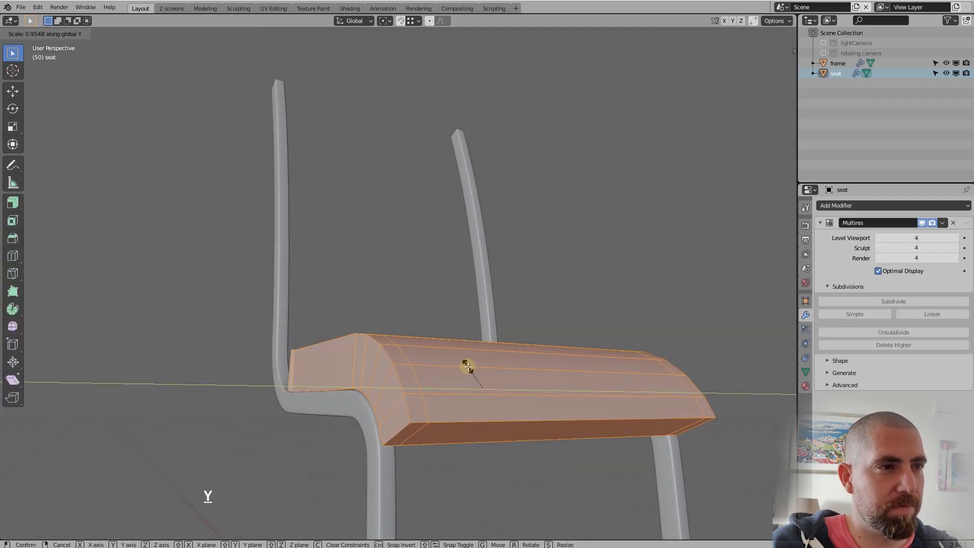
click(466, 366)
middle_drag(467, 366, 482, 303)
key(Tab)
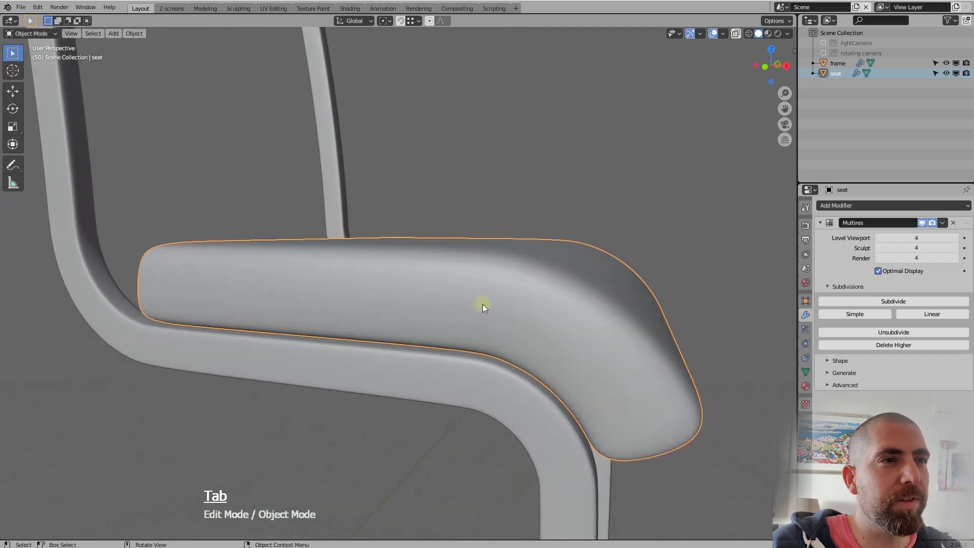
click(485, 295)
key(g)
key(z)
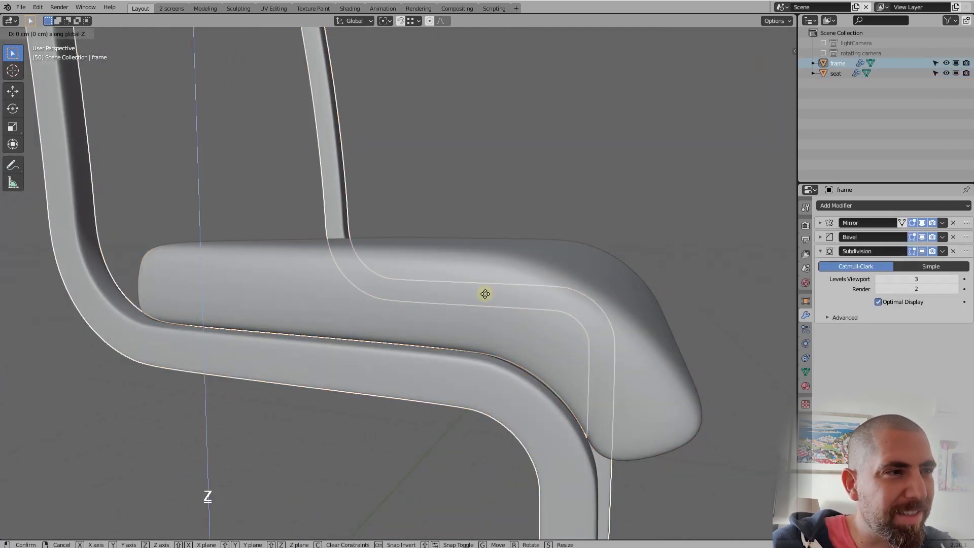
key(Escape)
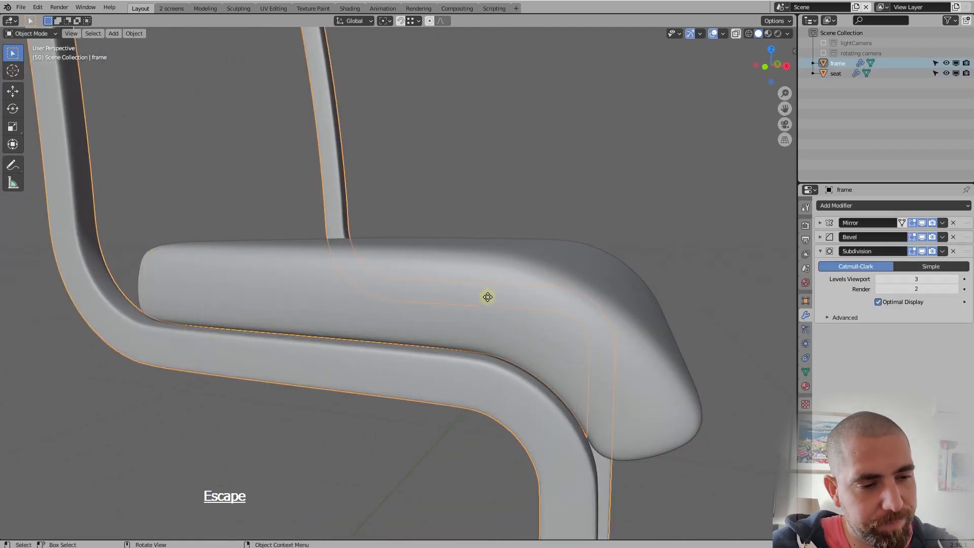
Select the seat and lower it by about 0.42 cm along Z onto the frame
click(487, 297)
key(g)
key(z)
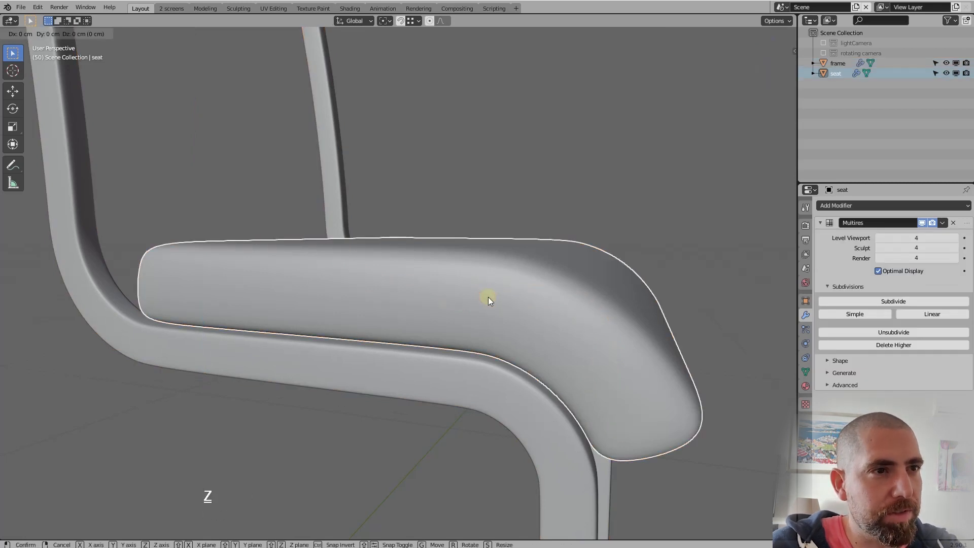
click(488, 300)
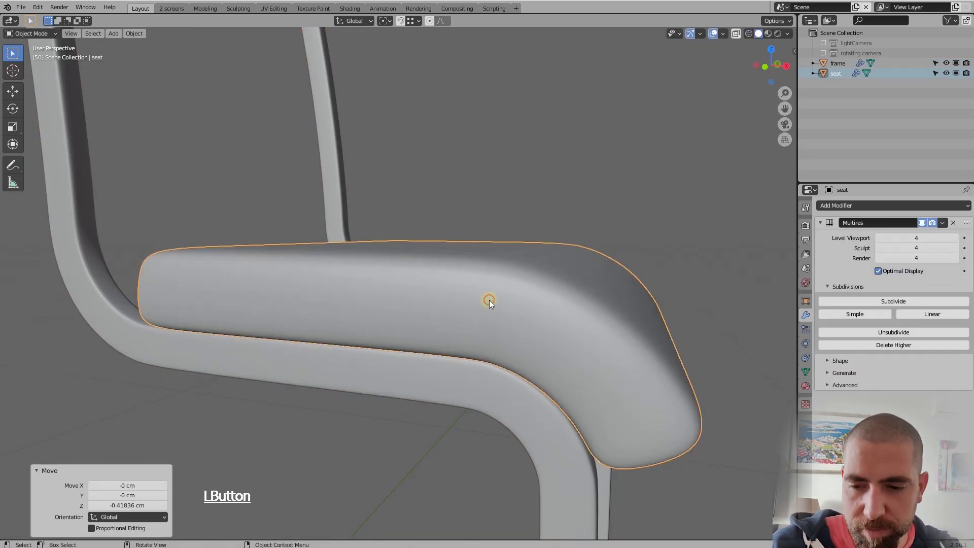
Examine how the seat sits on the frame from the front, the side and in perspective
key(KP_1)
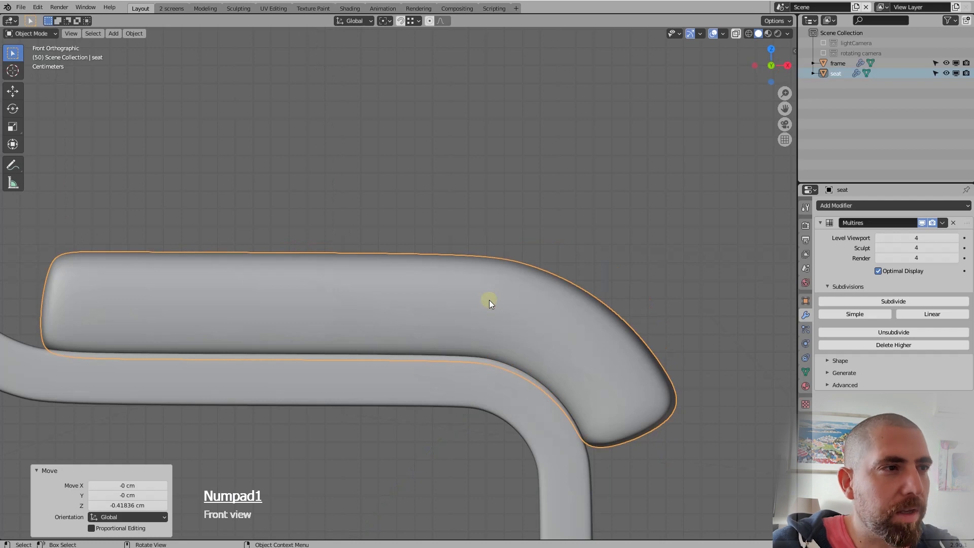
scroll(488, 300, down, 4)
middle_drag(489, 300, 528, 310)
scroll(453, 327, down, 3)
scroll(490, 318, up, 4)
scroll(469, 289, down, 5)
scroll(522, 297, up, 3)
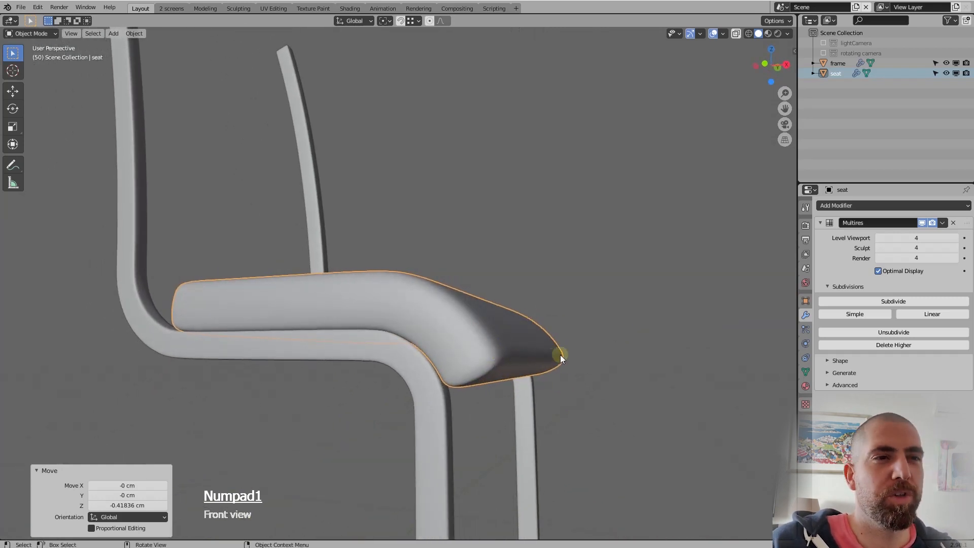
scroll(533, 355, down, 2)
middle_drag(503, 341, 497, 358)
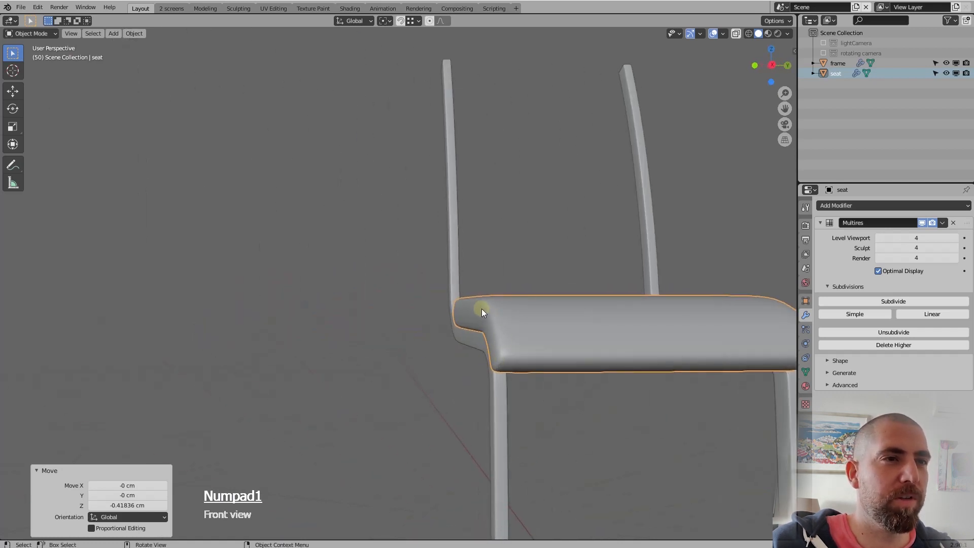
middle_drag(482, 311, 605, 311)
scroll(541, 314, down, 5)
scroll(589, 310, up, 5)
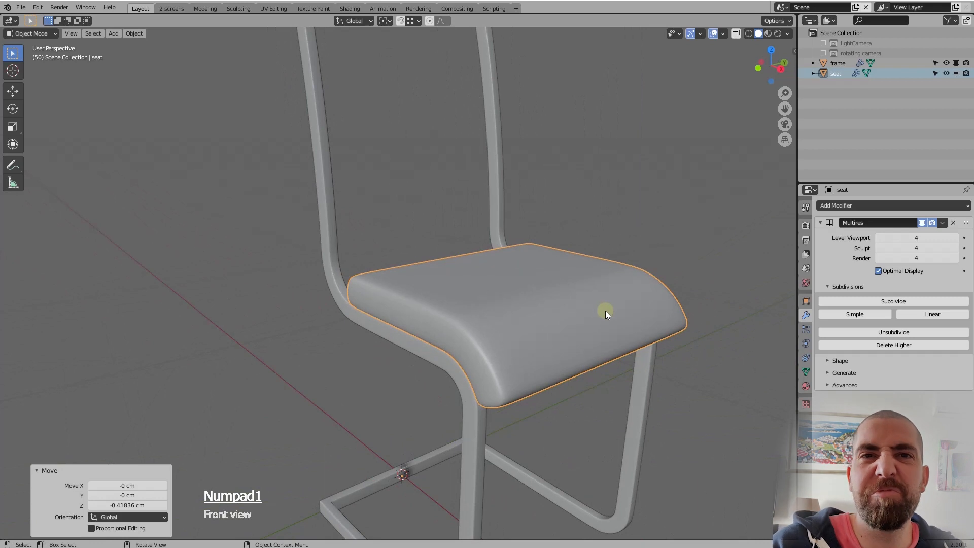
scroll(604, 310, up, 1)
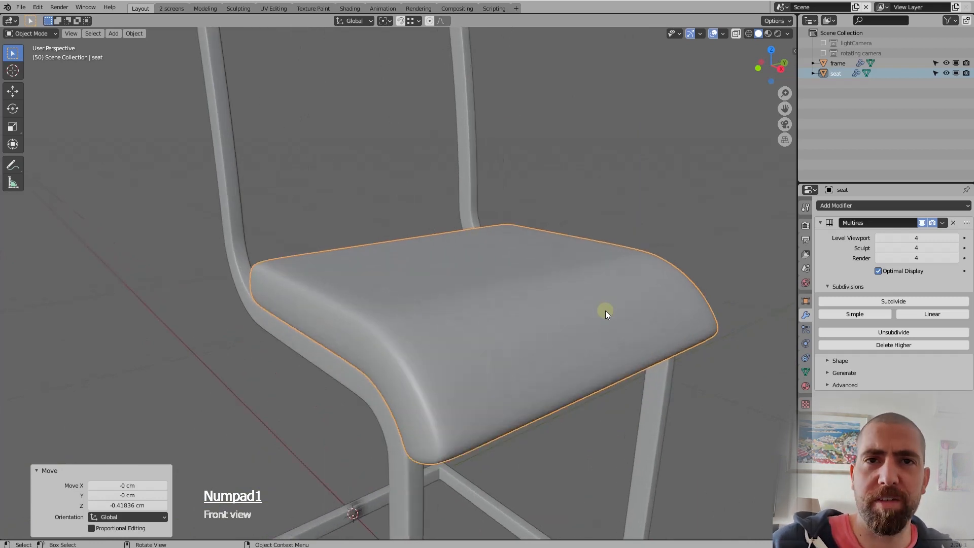
middle_drag(598, 313, 471, 360)
click(486, 343)
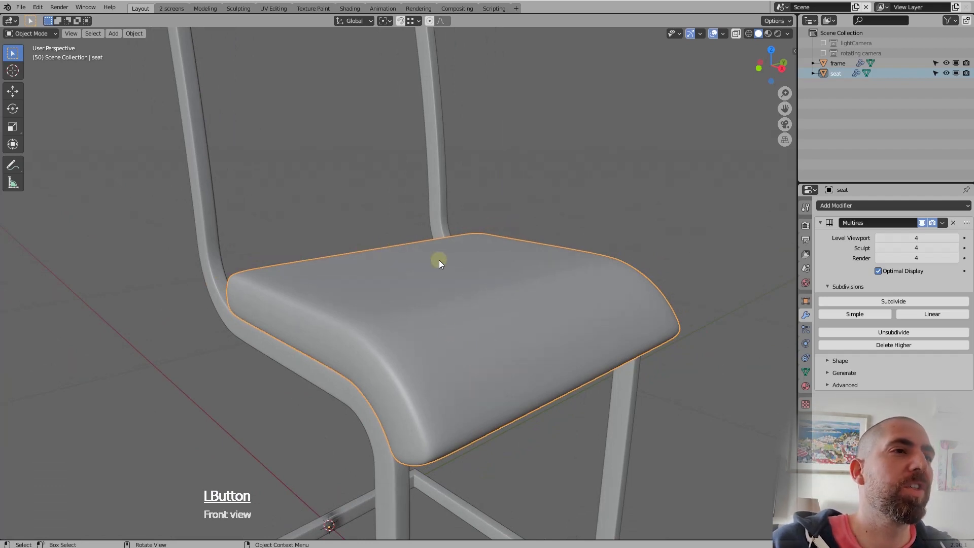
scroll(440, 259, down, 3)
scroll(476, 282, up, 3)
middle_drag(476, 281, 481, 291)
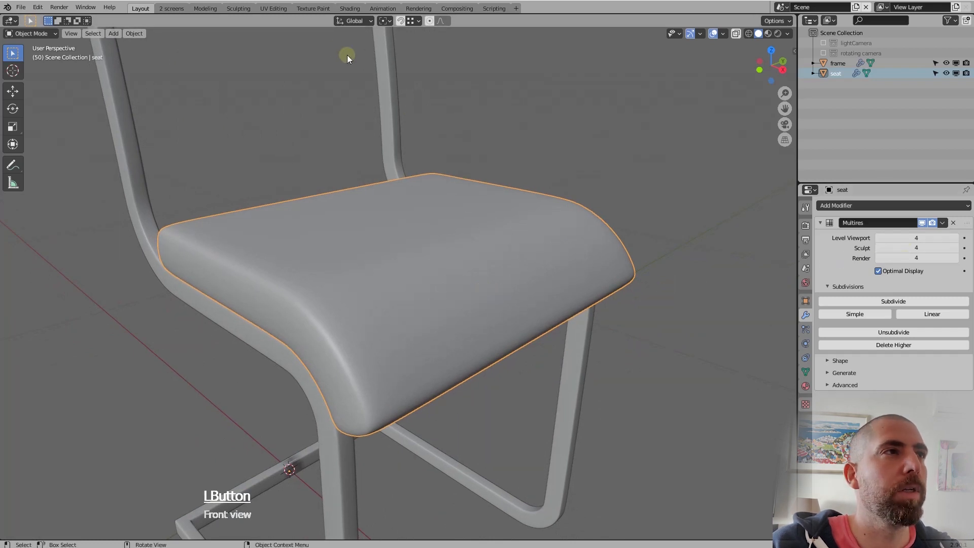
Switch to the Sculpting workspace and activate the Draw brush for the seat
click(238, 8)
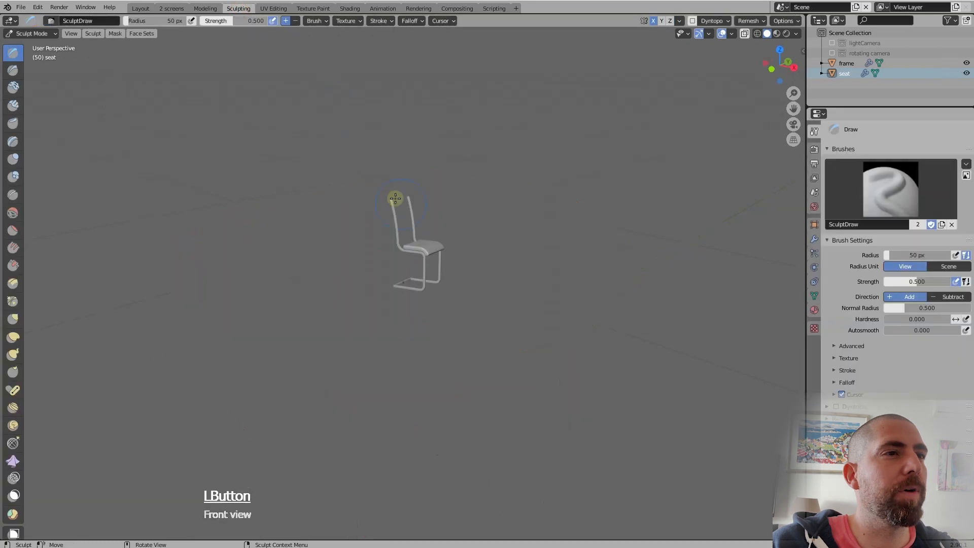
scroll(435, 250, up, 6)
middle_drag(437, 255, 483, 301)
scroll(493, 305, up, 2)
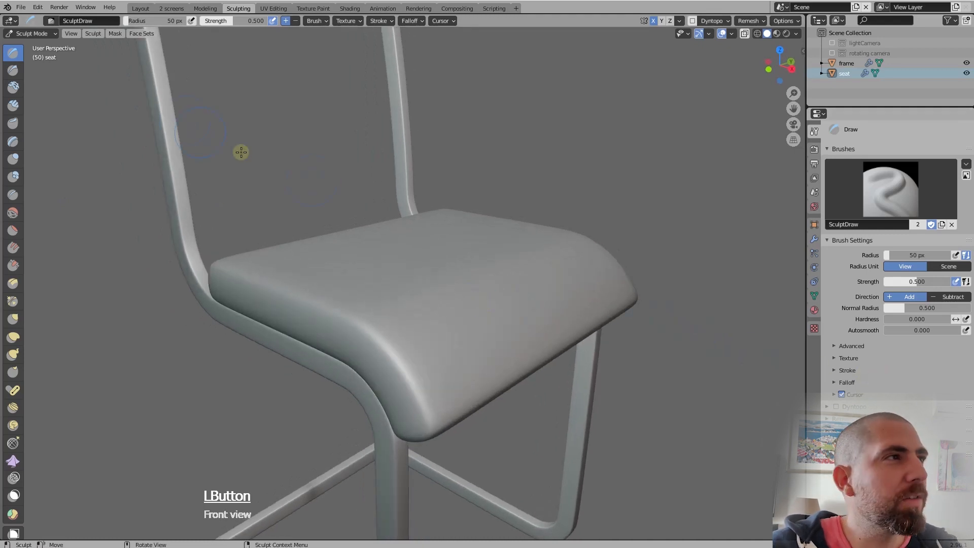
click(12, 54)
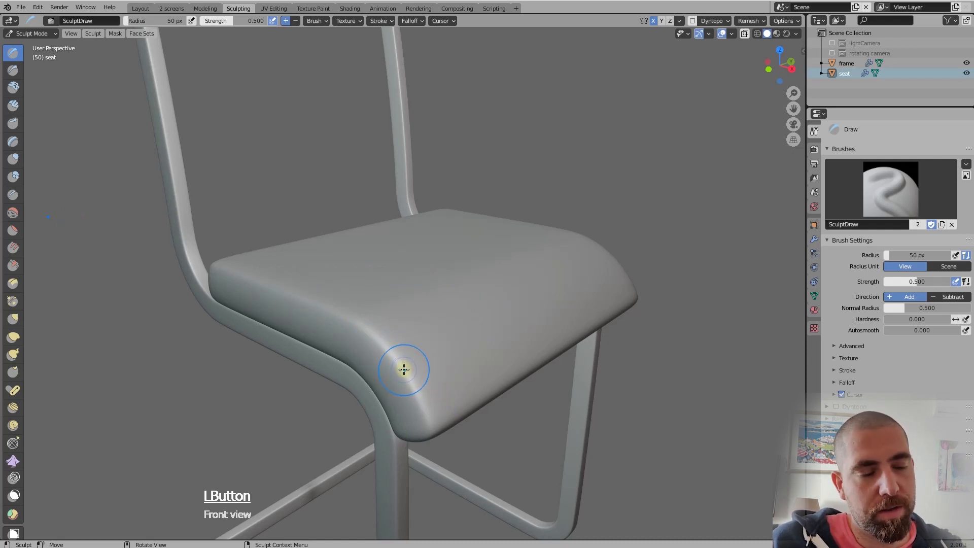
Enlarge the Draw brush radius to 87 px over the seat's front edge
key(f)
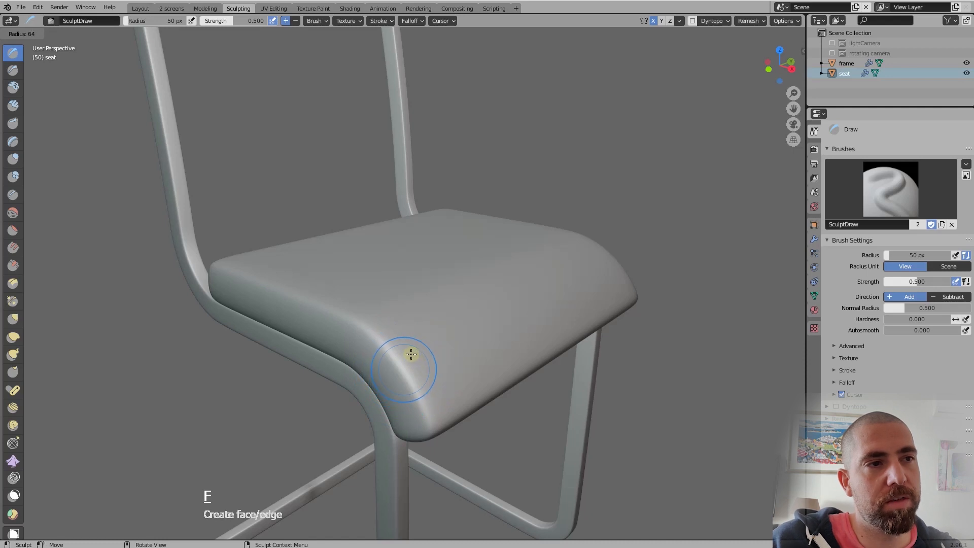
click(408, 356)
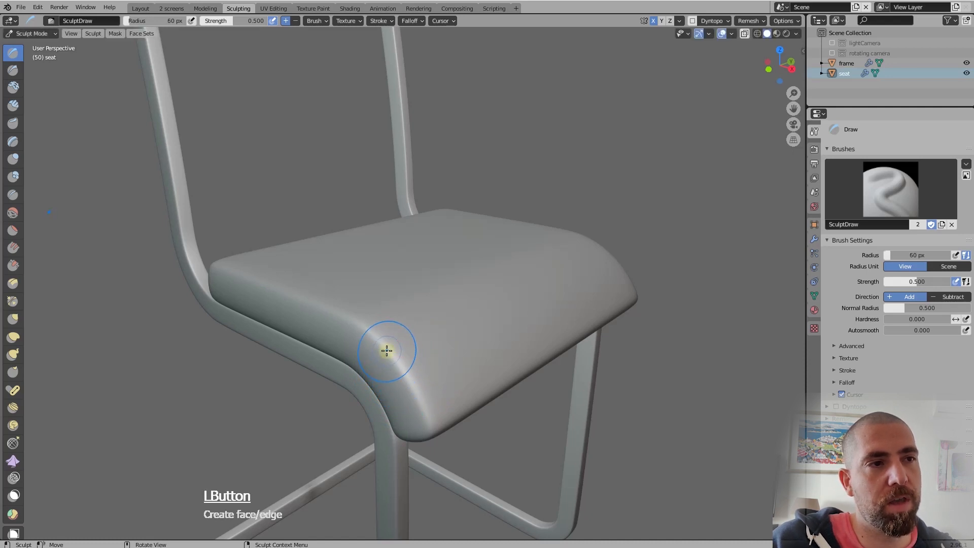
key(f)
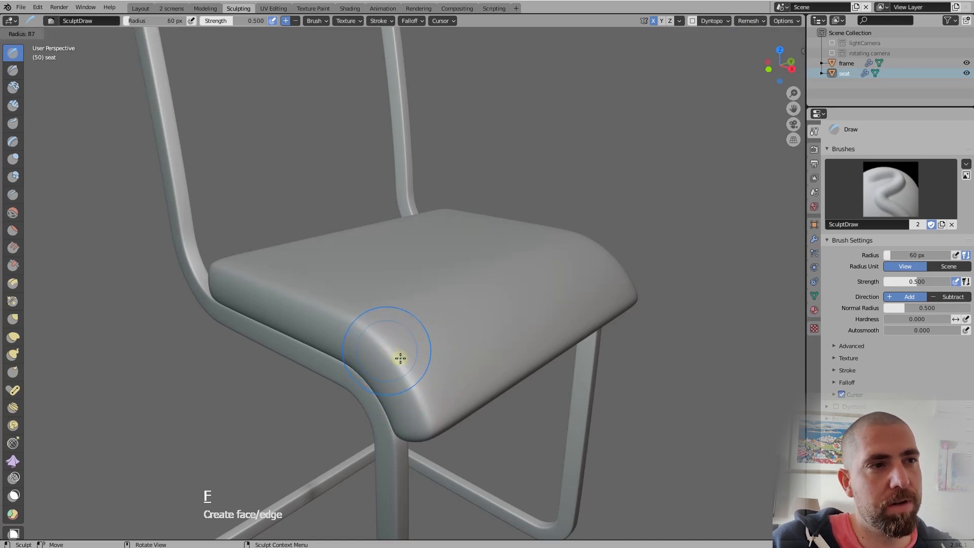
click(400, 356)
Examine the seat from several angles and look at the Fast Navigate setting in the sculpt display options
middle_drag(430, 341, 449, 312)
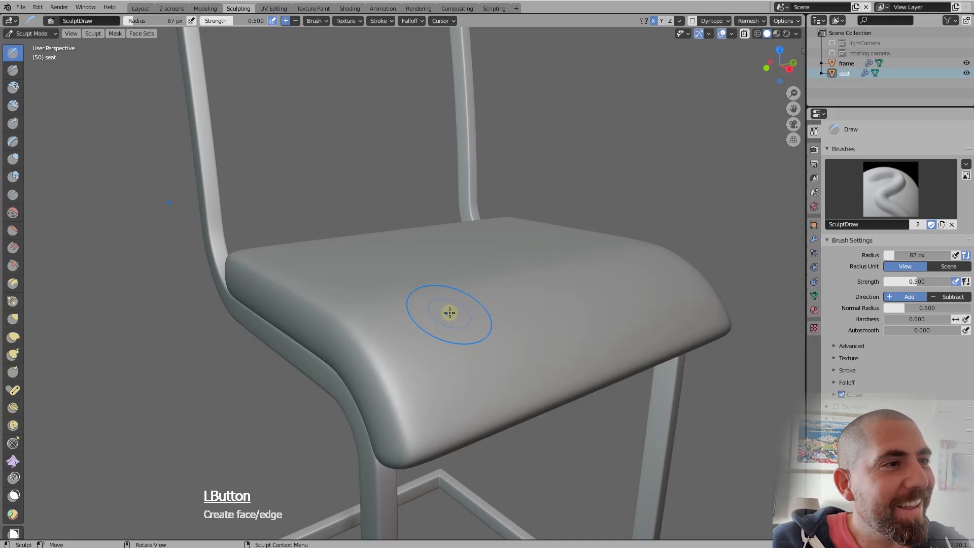
middle_drag(450, 313, 471, 412)
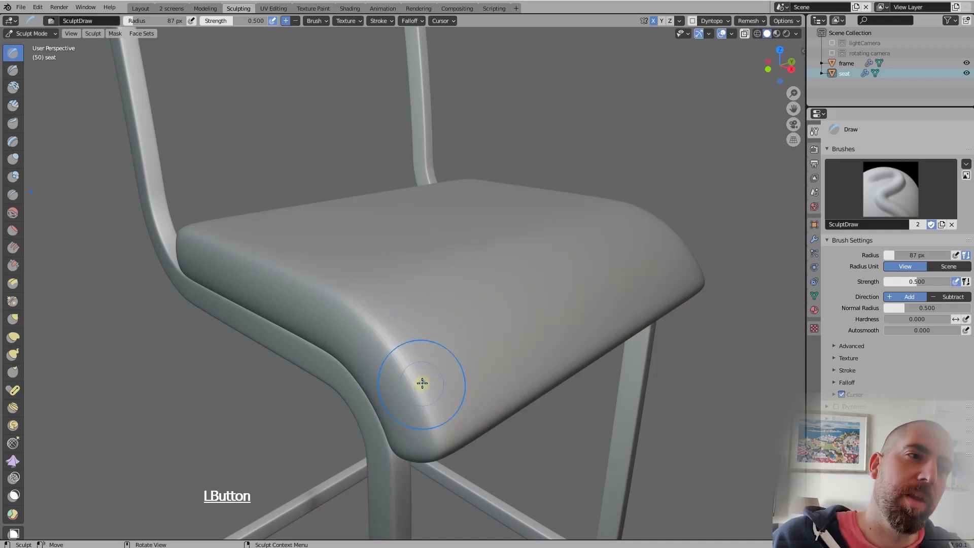
middle_drag(422, 383, 476, 355)
scroll(454, 436, up, 2)
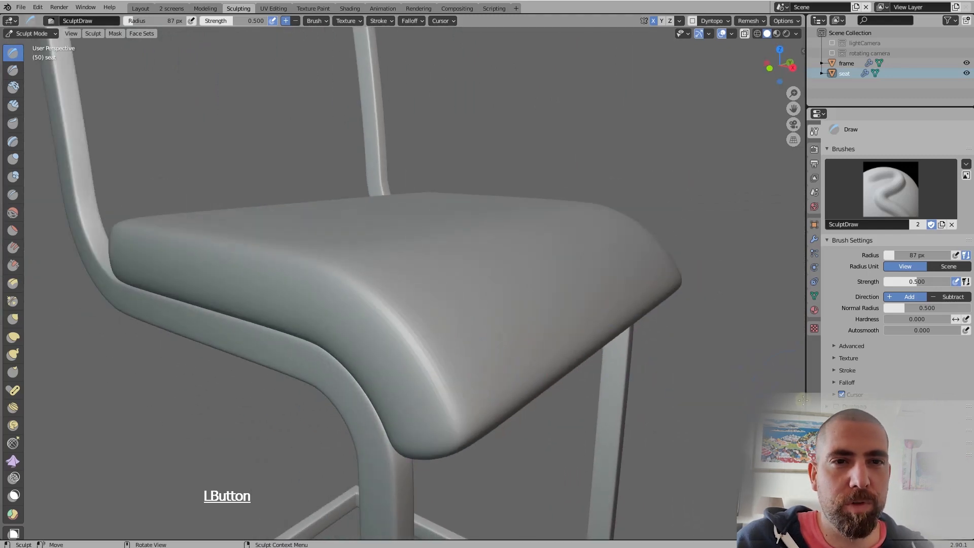
click(841, 443)
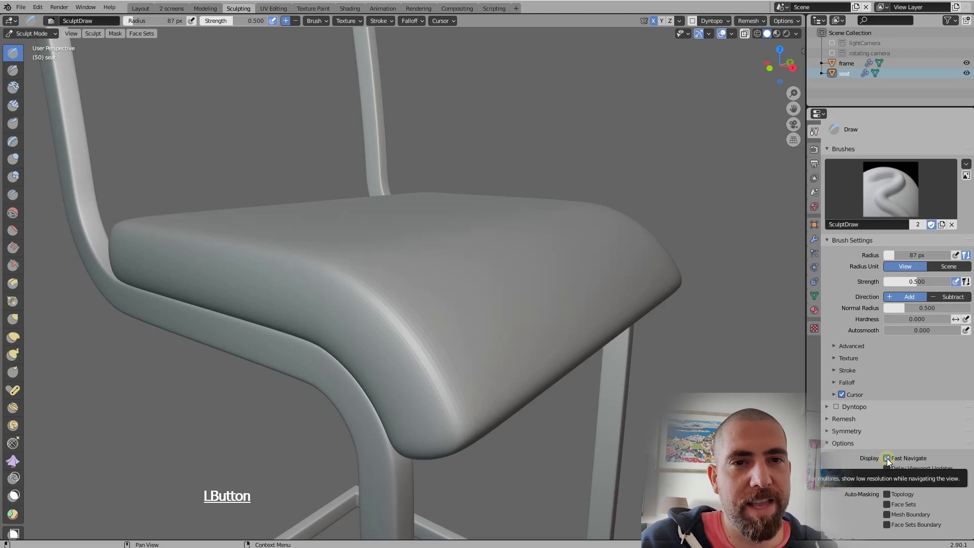
click(829, 443)
Try a few Draw brush strokes across the middle of the seat's top surface
mouse_move(416, 319)
middle_down()
mouse_move(442, 325)
mouse_move(465, 279)
mouse_move(443, 282)
mouse_move(444, 333)
mouse_move(466, 346)
mouse_move(491, 345)
mouse_move(482, 337)
mouse_move(535, 342)
mouse_move(507, 321)
mouse_move(496, 401)
middle_up()
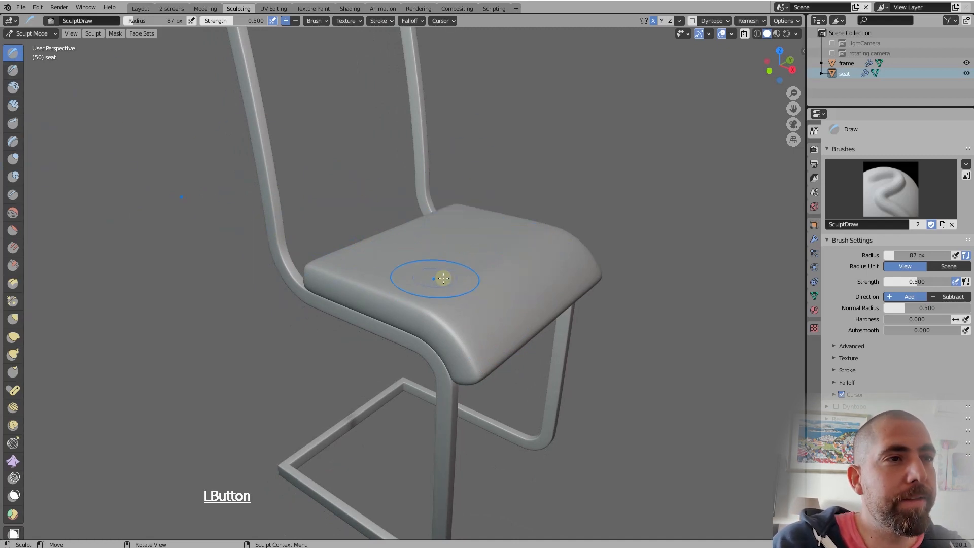
drag(439, 283, 441, 282)
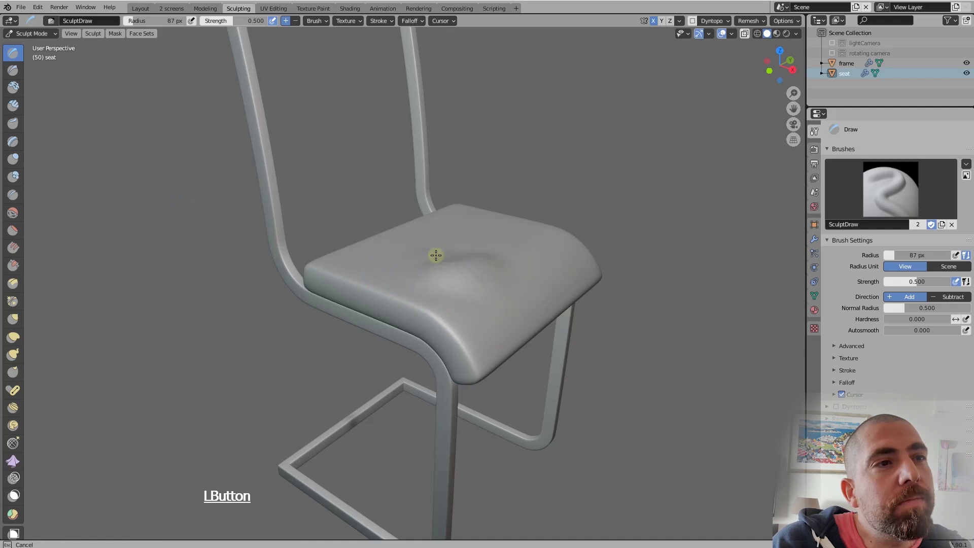
drag(435, 255, 481, 269)
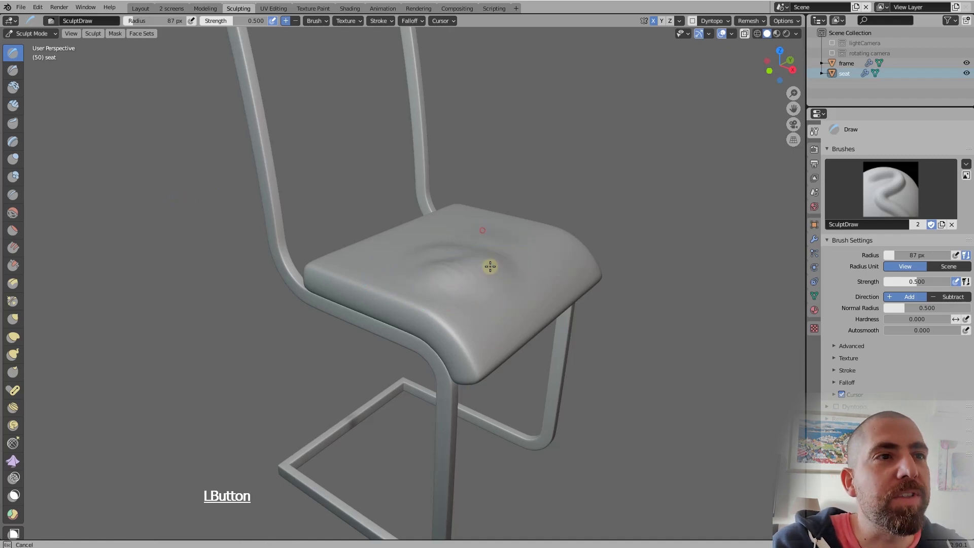
mouse_move(483, 229)
mouse_down()
mouse_move(484, 259)
mouse_move(450, 276)
mouse_move(490, 267)
mouse_move(507, 315)
mouse_up()
Undo the Draw strokes on the seat top and put the seat back in Sculpt Mode
key(ctrl+z)
key(ctrl+z)
key(ctrl+z)
key(ctrl+z)
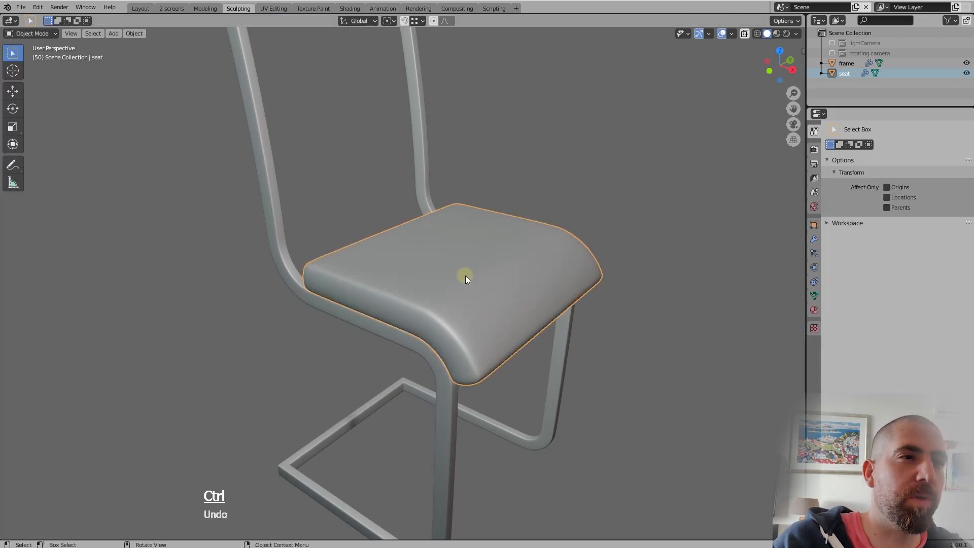
key(ctrl+Tab)
click(478, 337)
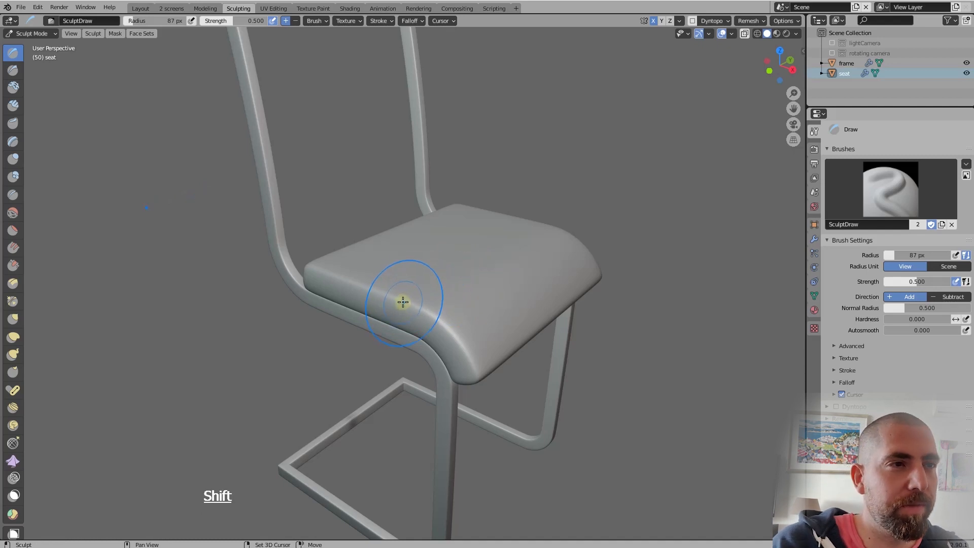
Smooth the seat's near side edge along its length and around the front bend with the 87 px brush
mouse_move(403, 302)
shift+mouse_down()
mouse_move(391, 293)
mouse_move(419, 307)
shift+mouse_up()
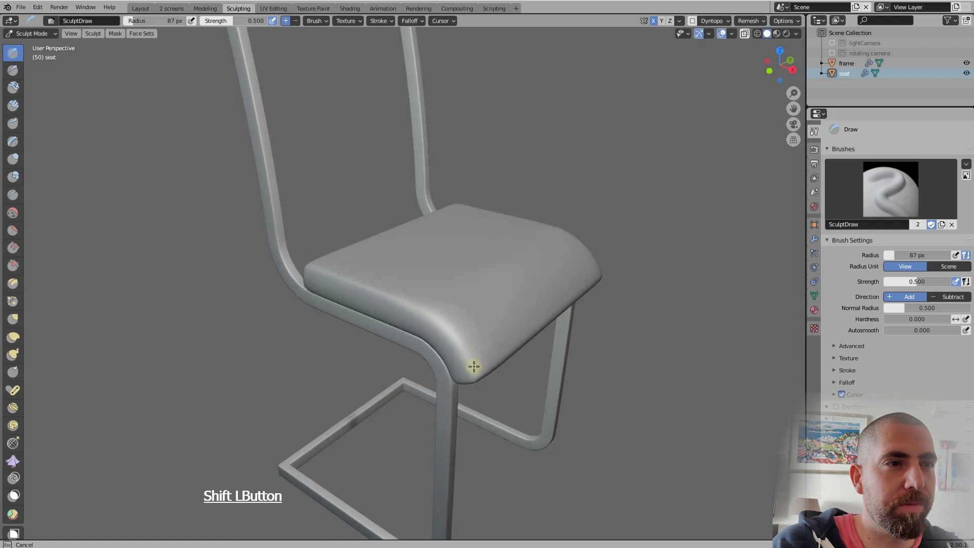
shift+drag(459, 346, 456, 340)
middle_drag(437, 306, 406, 266)
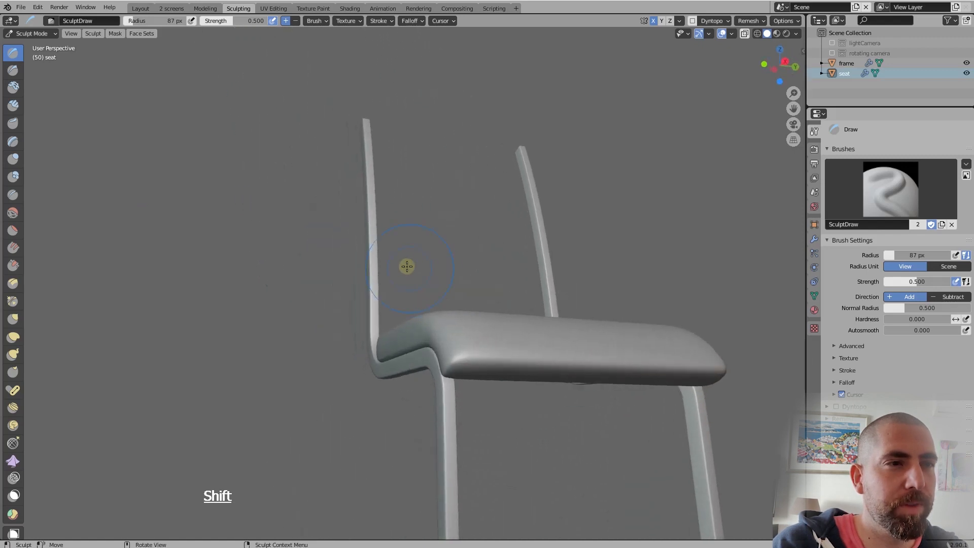
mouse_move(448, 325)
shift+mouse_down()
mouse_move(451, 342)
mouse_move(409, 318)
mouse_move(381, 330)
mouse_move(415, 334)
shift+mouse_up()
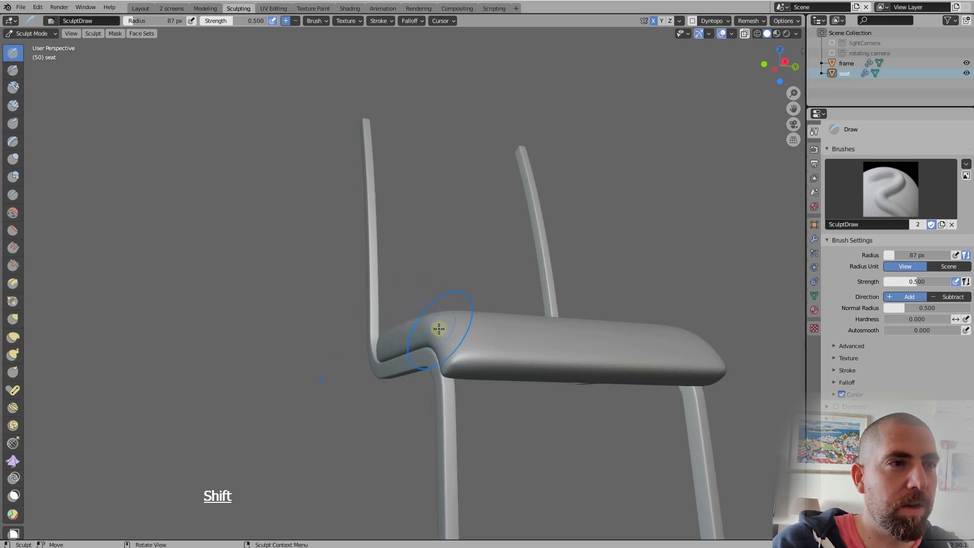
middle_drag(445, 322, 554, 304)
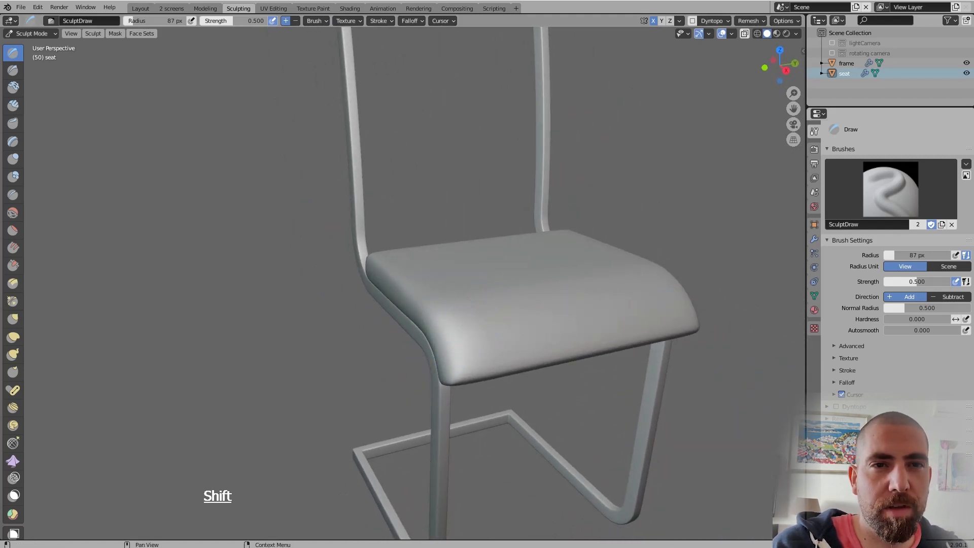
Smooth the seat's near front corner and continue along the lower front edge
shift+drag(460, 371, 459, 373)
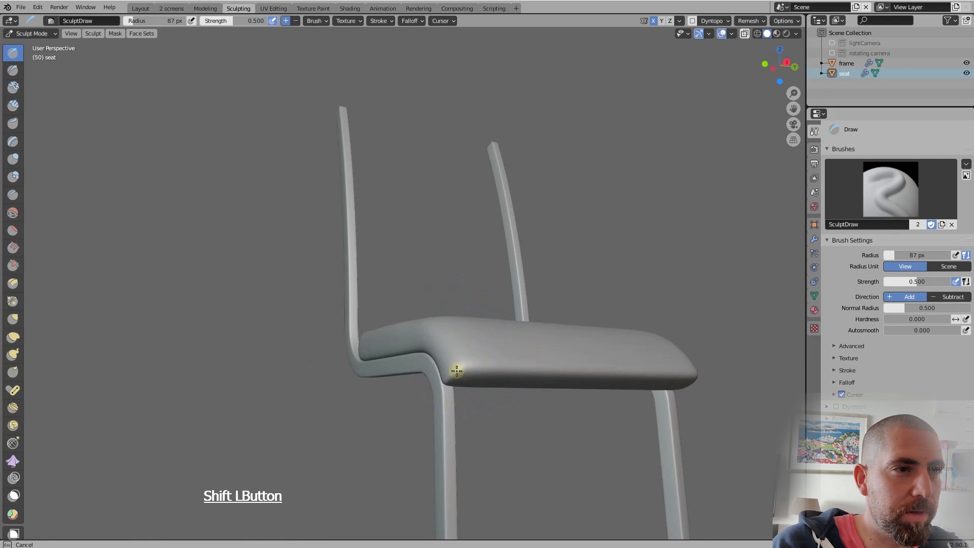
mouse_move(459, 373)
middle_down()
mouse_move(465, 391)
mouse_move(459, 233)
middle_up()
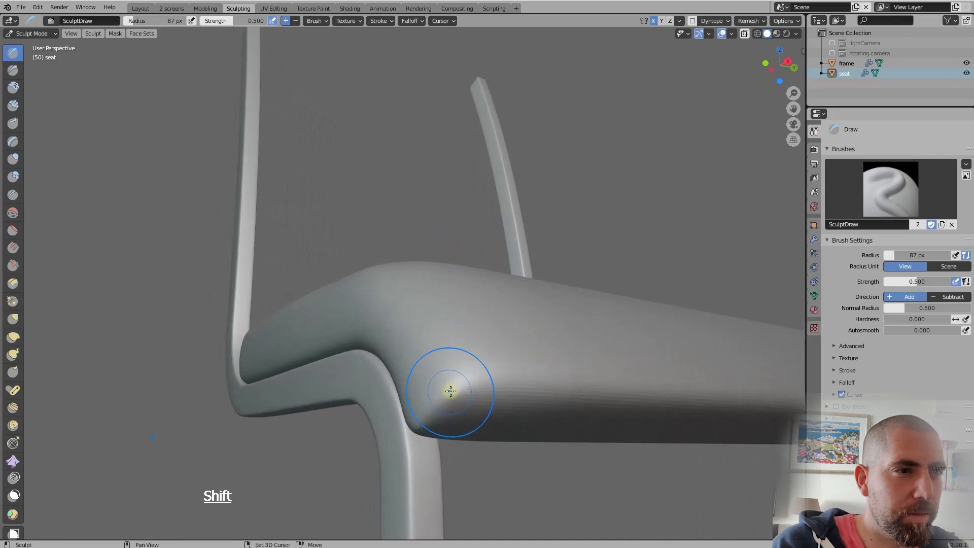
shift+drag(453, 390, 502, 388)
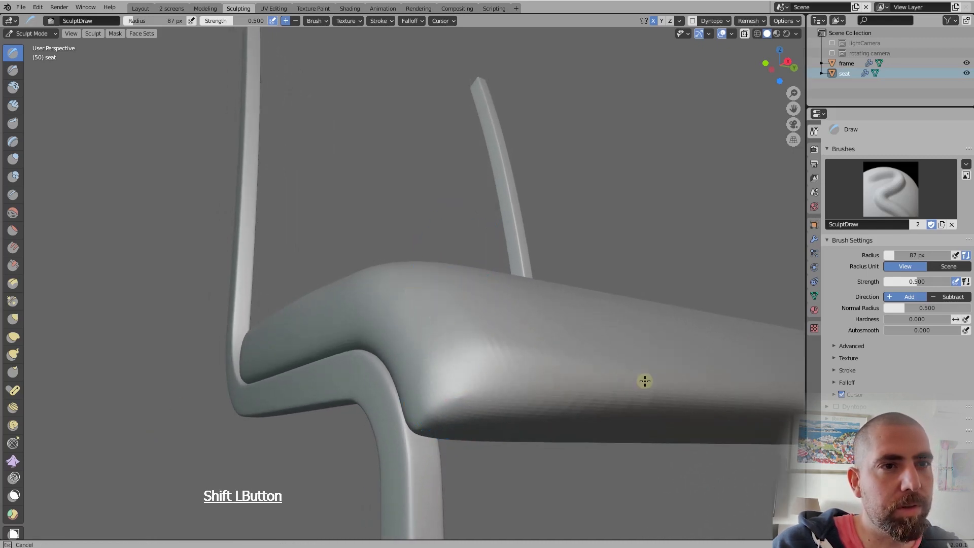
mouse_move(645, 380)
shift+mouse_down()
mouse_move(643, 403)
mouse_move(642, 394)
mouse_move(673, 391)
shift+mouse_up()
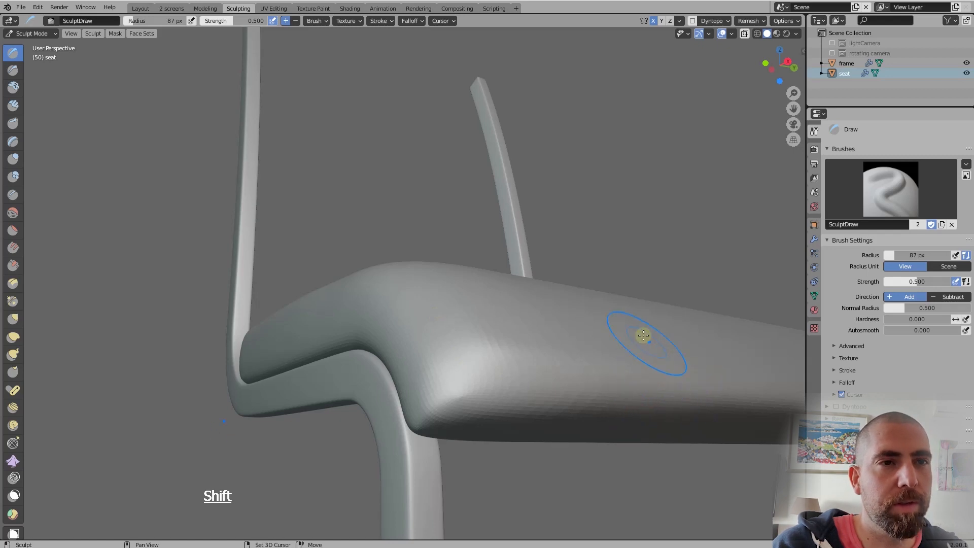
Smooth the seat's far front corner and the adjoining front edge with repeated strokes from several angles
middle_drag(574, 320, 549, 467)
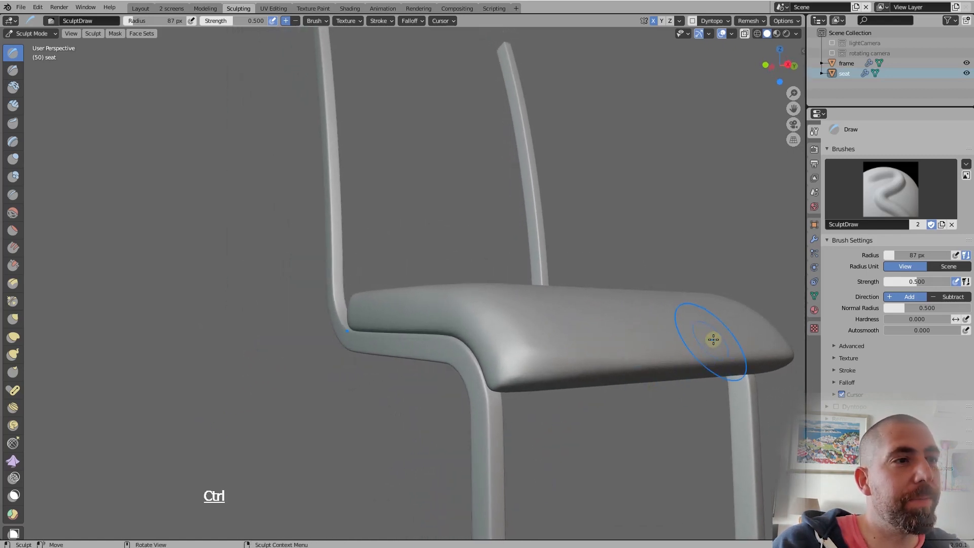
mouse_move(692, 359)
shift+mouse_down()
mouse_move(680, 363)
mouse_move(700, 369)
mouse_move(669, 370)
shift+mouse_up()
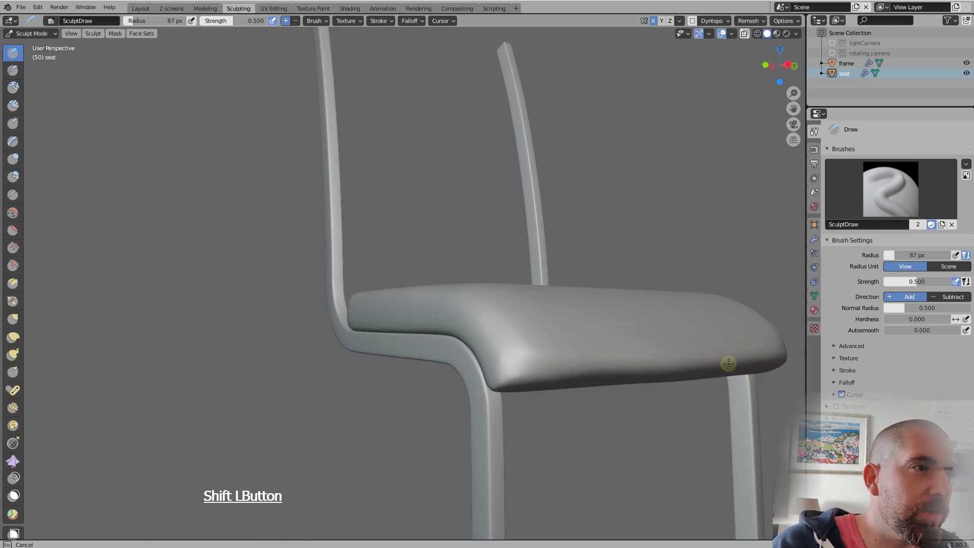
shift+drag(728, 363, 653, 348)
middle_drag(652, 348, 528, 319)
shift+drag(543, 353, 549, 357)
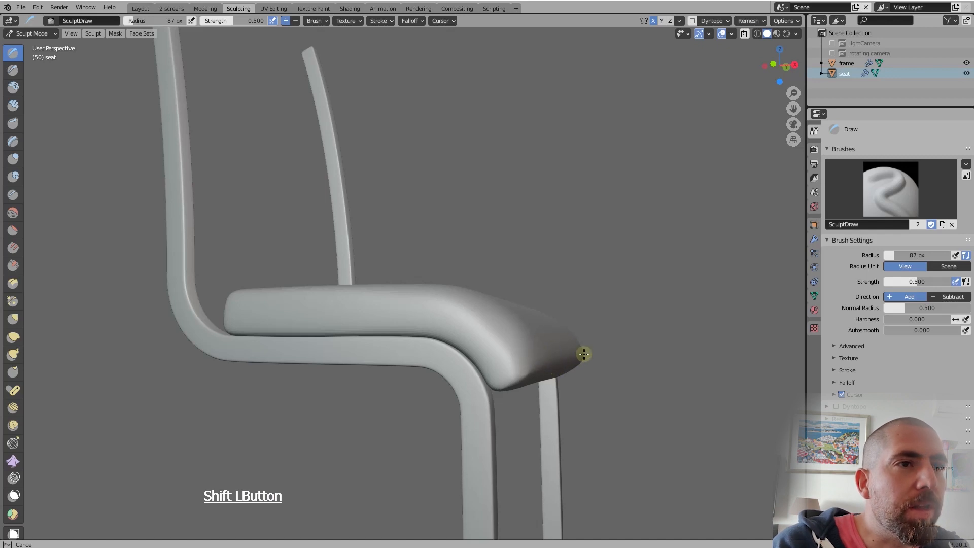
middle_drag(584, 354, 547, 342)
mouse_move(548, 342)
shift+mouse_down()
mouse_move(544, 358)
mouse_move(535, 356)
mouse_move(572, 364)
shift+mouse_up()
mouse_move(572, 364)
middle_down()
mouse_move(463, 332)
mouse_move(552, 307)
mouse_move(566, 364)
mouse_move(523, 345)
middle_up()
shift+drag(523, 344, 521, 343)
middle_drag(486, 300, 428, 321)
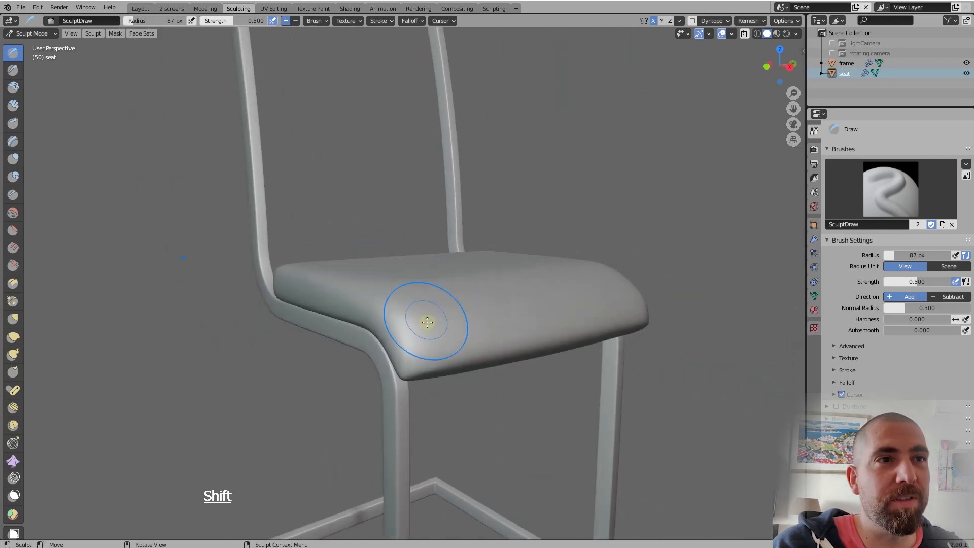
Smooth the seat's side edge from the front bend back to its rear corner
shift+drag(312, 280, 347, 292)
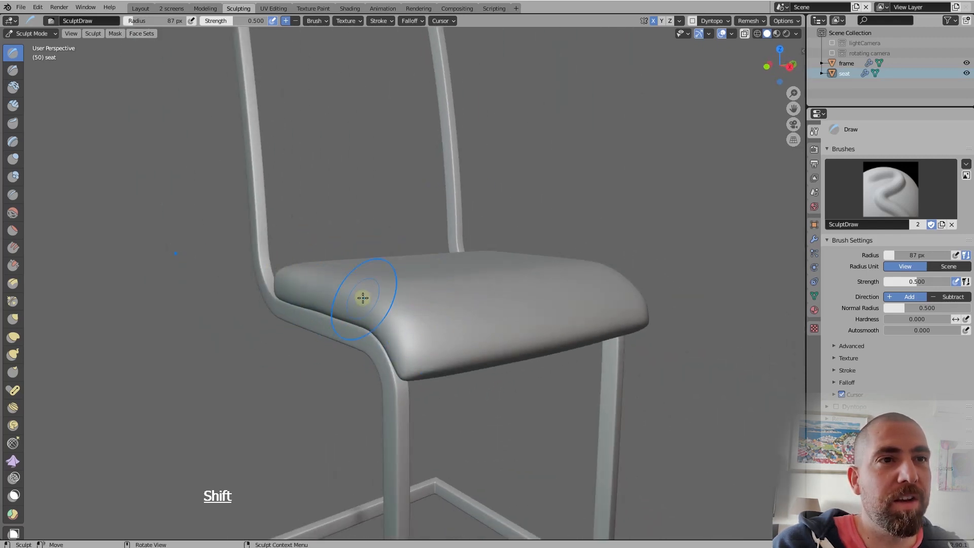
mouse_move(429, 248)
middle_down()
mouse_move(431, 265)
mouse_move(456, 243)
mouse_move(430, 257)
middle_up()
shift+drag(313, 248, 311, 246)
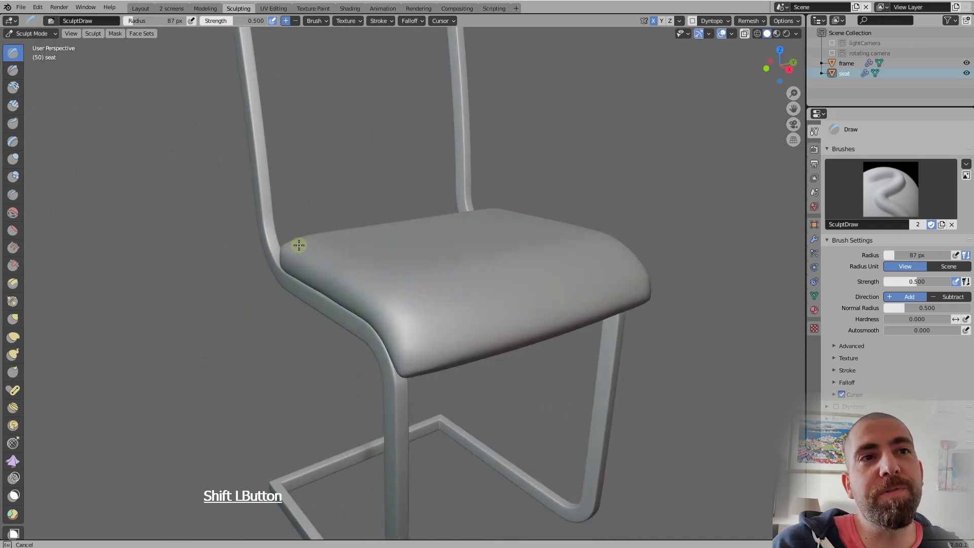
Smooth the opposite side of the seat from its front corner along the edge to its rear corner
mouse_move(324, 235)
middle_down()
mouse_move(444, 245)
mouse_move(497, 278)
mouse_move(419, 248)
mouse_move(426, 276)
middle_up()
shift+drag(426, 276, 397, 313)
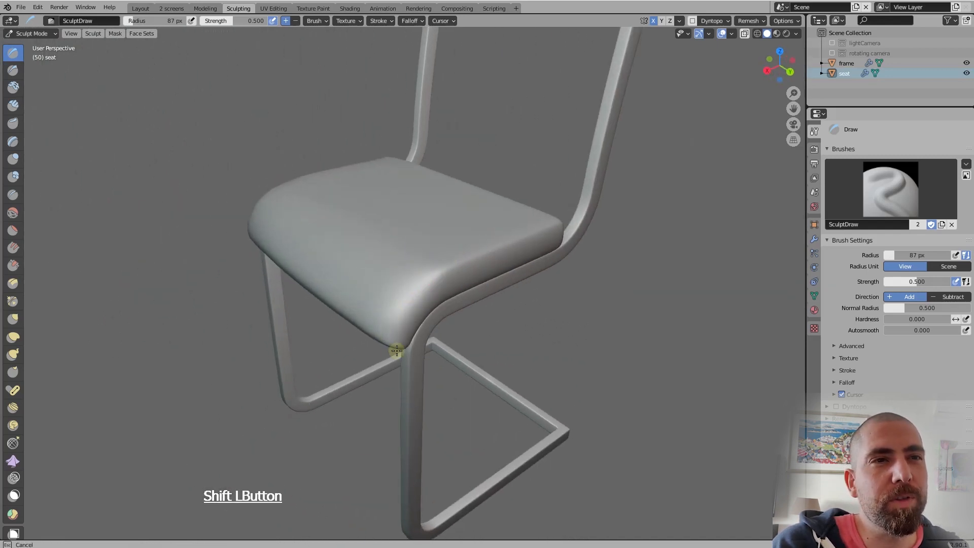
mouse_move(397, 350)
shift+mouse_down()
mouse_move(383, 333)
mouse_move(463, 258)
shift+mouse_up()
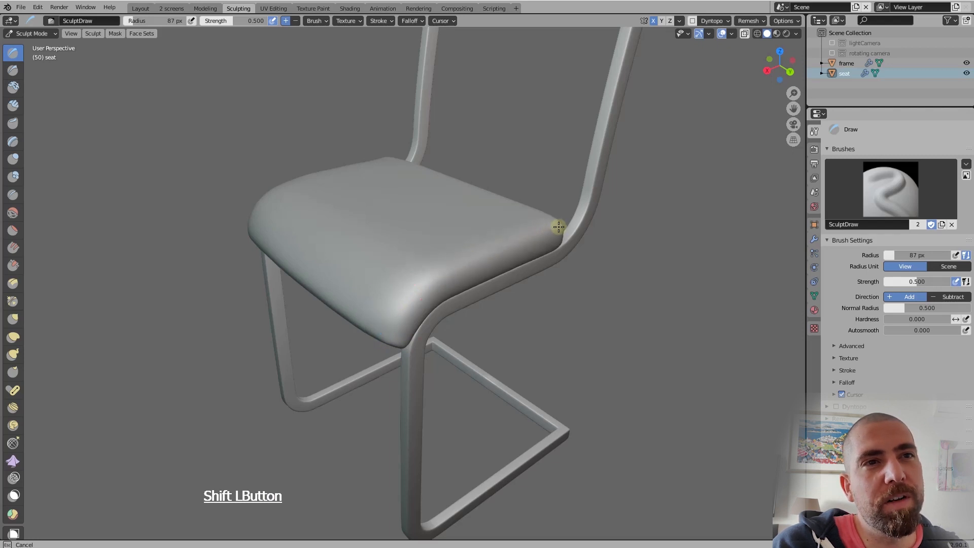
mouse_move(558, 226)
shift+mouse_down()
mouse_move(561, 245)
mouse_move(558, 220)
shift+mouse_up()
middle_drag(563, 218, 479, 203)
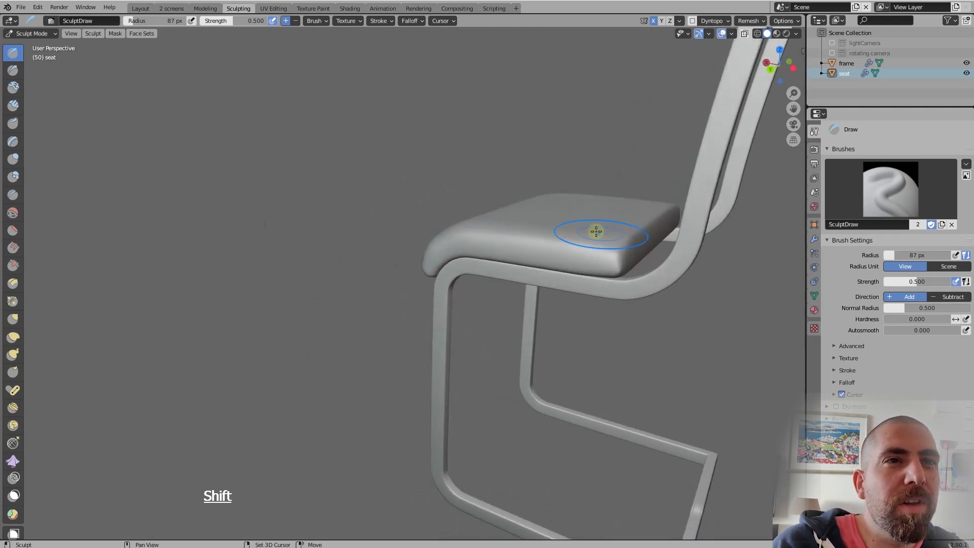
Smooth the seat's rear edge and both rear corners with repeated strokes seen from behind the side
shift+drag(596, 232, 643, 231)
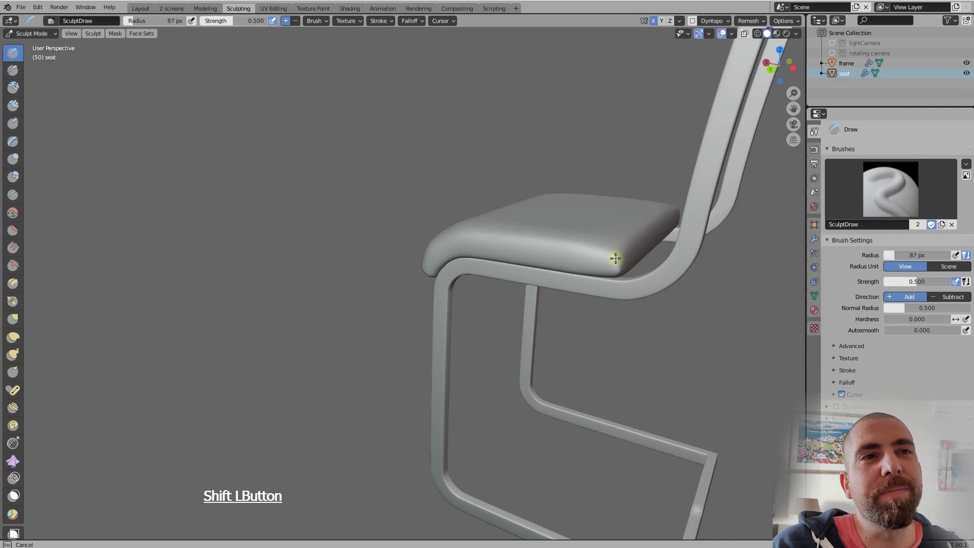
shift+drag(673, 213, 635, 234)
middle_drag(635, 235, 640, 197)
mouse_move(648, 220)
shift+mouse_down()
mouse_move(648, 228)
mouse_move(659, 221)
shift+mouse_up()
middle_drag(620, 222, 645, 218)
shift+drag(643, 241, 643, 245)
mouse_move(629, 236)
middle_down()
mouse_move(610, 235)
mouse_move(680, 220)
middle_up()
mouse_move(603, 245)
middle_down()
mouse_move(515, 226)
mouse_move(610, 274)
middle_up()
Smooth the seat's side edge between the front bend and the rear corner, and undo the last stroke
shift+drag(503, 235, 507, 239)
mouse_move(506, 239)
middle_down()
mouse_move(508, 293)
mouse_move(503, 235)
middle_up()
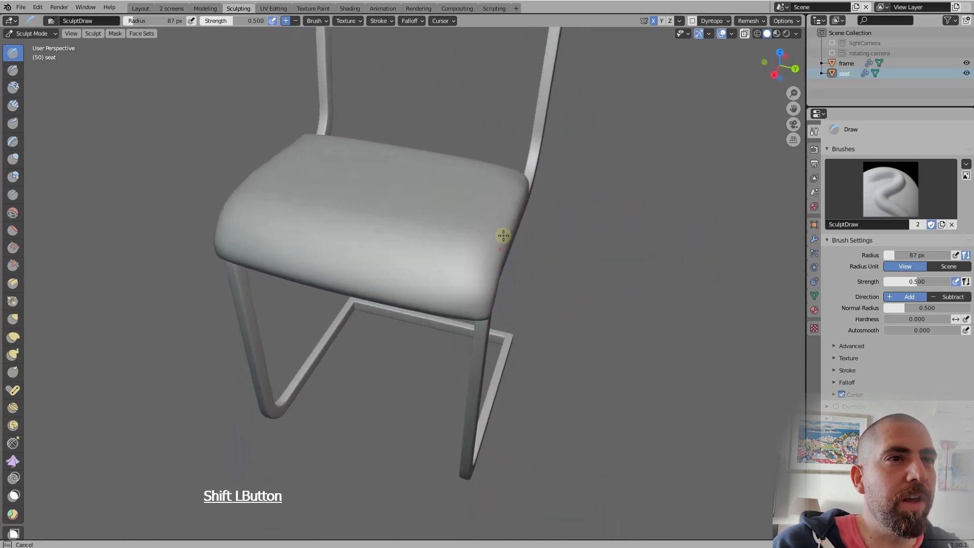
shift+drag(517, 225, 517, 185)
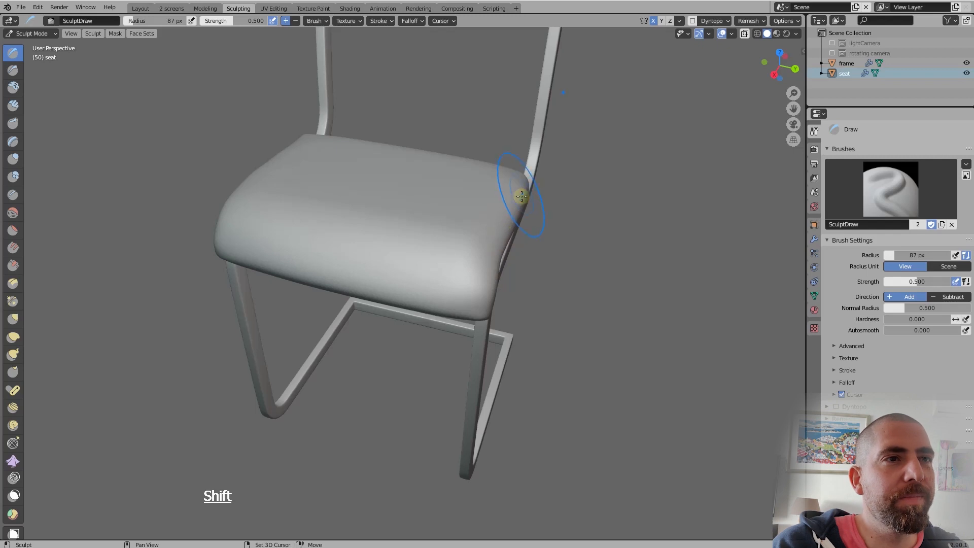
mouse_move(517, 185)
middle_down()
mouse_move(489, 198)
mouse_move(495, 189)
mouse_move(550, 254)
mouse_move(533, 254)
mouse_move(567, 241)
mouse_move(567, 200)
mouse_move(578, 254)
mouse_move(515, 247)
middle_up()
key(ctrl+z)
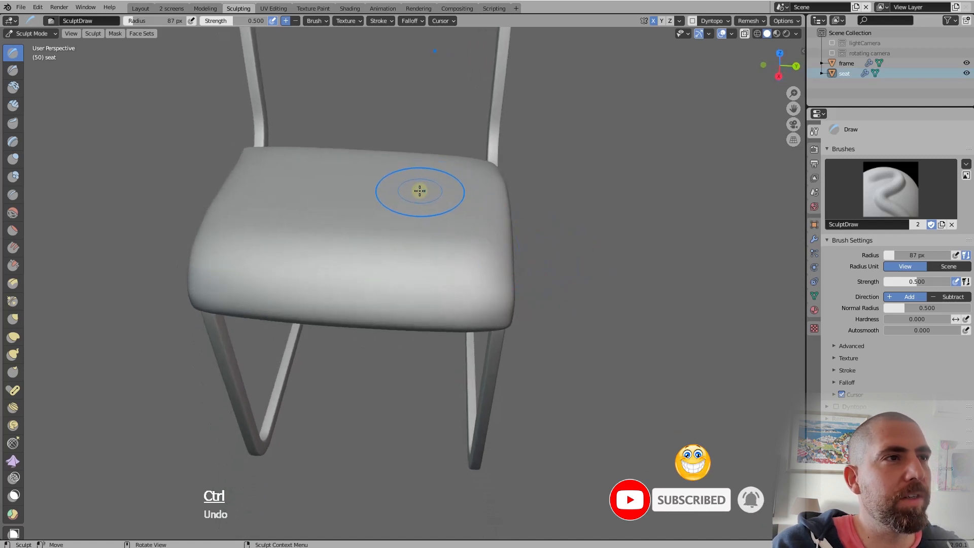
Enlarge the Draw brush radius to 181 px and puff up the seat's top surface with additive strokes
mouse_move(420, 189)
middle_down()
mouse_move(417, 258)
mouse_move(413, 244)
middle_up()
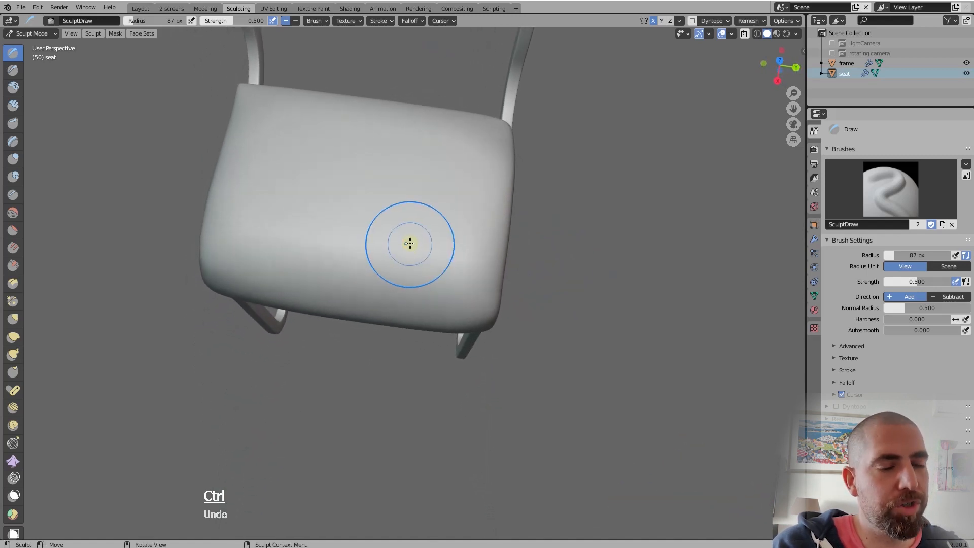
key(f)
click(460, 165)
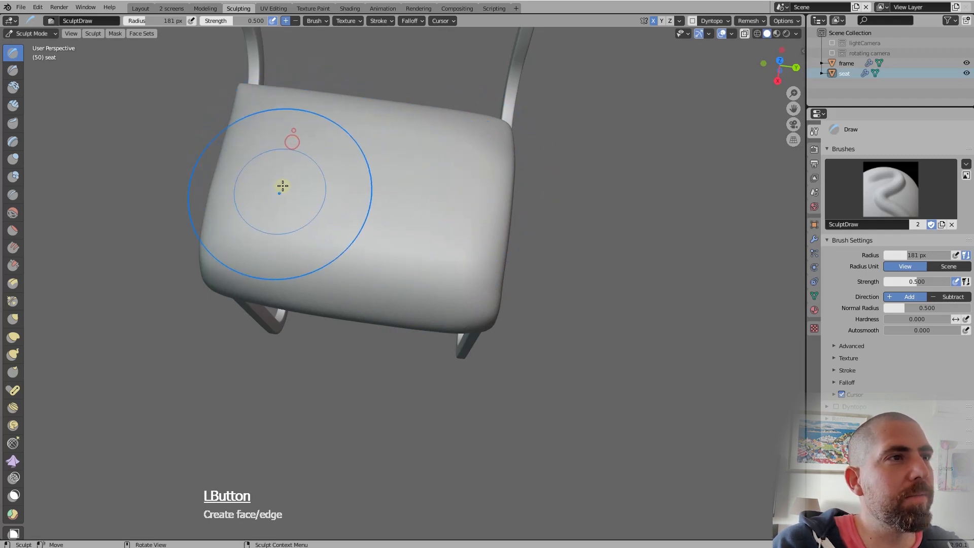
drag(297, 204, 373, 206)
drag(289, 200, 355, 186)
drag(302, 192, 424, 169)
drag(361, 154, 457, 175)
mouse_move(433, 150)
mouse_down()
mouse_move(446, 189)
mouse_move(440, 175)
mouse_up()
drag(391, 146, 338, 156)
drag(307, 136, 271, 155)
mouse_move(294, 202)
middle_down()
mouse_move(363, 126)
mouse_move(339, 135)
mouse_move(407, 221)
middle_up()
drag(406, 221, 421, 206)
mouse_move(382, 225)
mouse_down()
mouse_move(402, 198)
mouse_move(420, 200)
mouse_move(393, 202)
mouse_up()
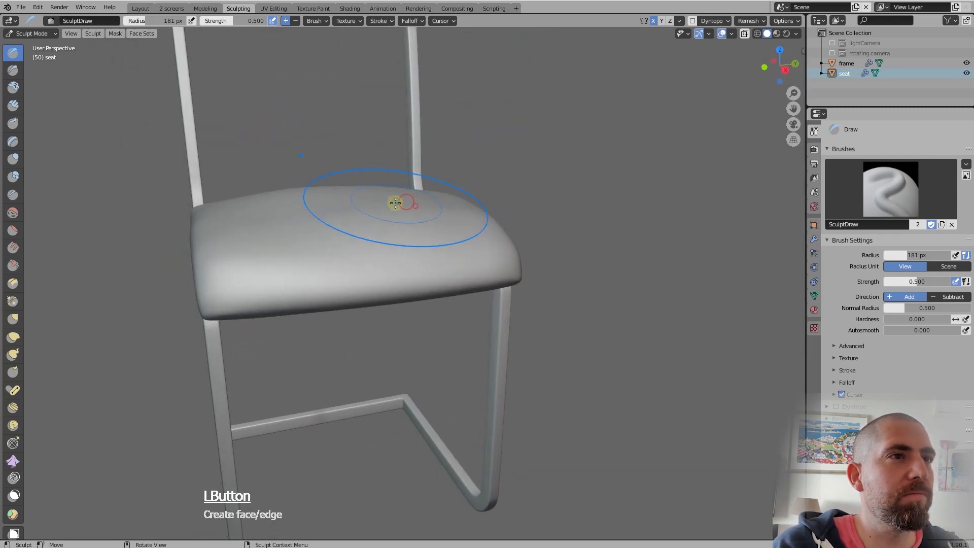
Smooth the raised seat top with the 181 px brush from the middle toward the front and side edges
mouse_move(394, 202)
middle_down()
mouse_move(459, 196)
mouse_move(349, 224)
middle_up()
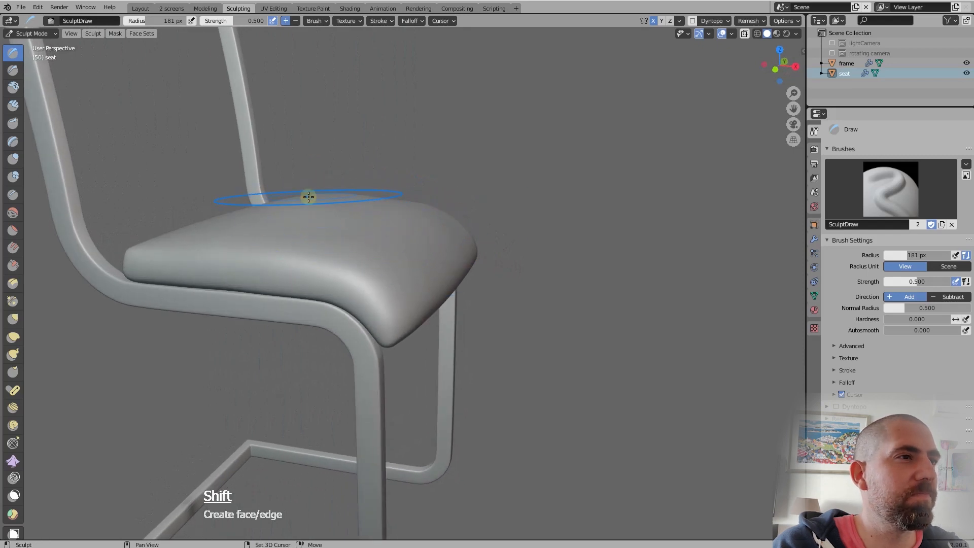
shift+drag(309, 196, 314, 199)
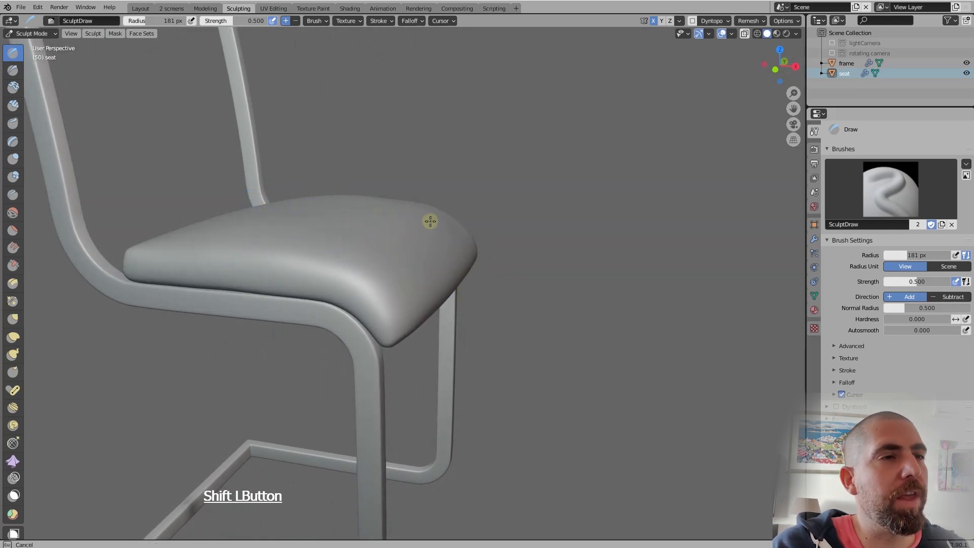
shift+drag(430, 221, 431, 221)
mouse_move(431, 221)
middle_down()
mouse_move(338, 212)
mouse_move(374, 205)
middle_up()
shift+drag(418, 195, 372, 211)
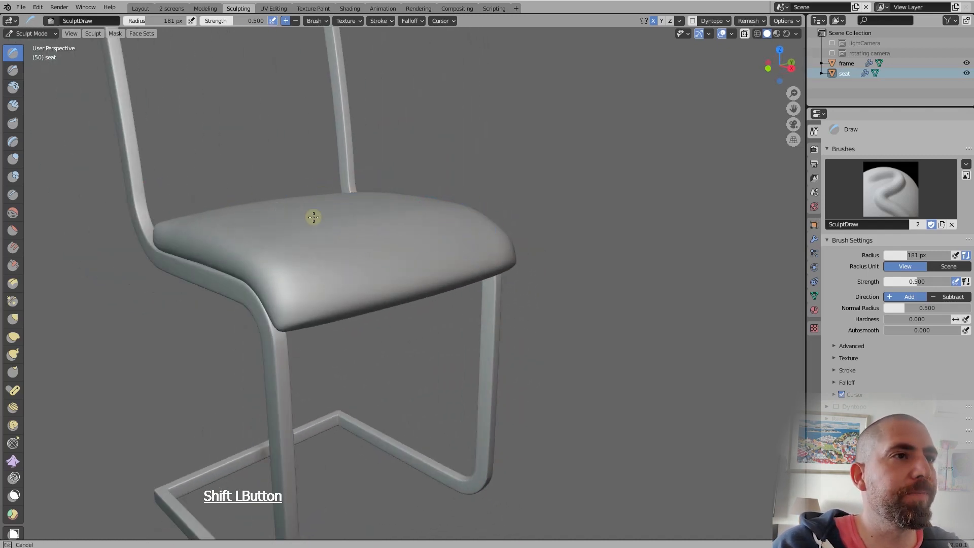
middle_drag(382, 205, 424, 179)
middle_drag(448, 219, 395, 194)
shift+drag(452, 222, 456, 220)
middle_drag(436, 203, 525, 216)
drag(393, 196, 399, 200)
middle_drag(413, 209, 427, 210)
Hide the frame temporarily to examine the seat's underside, rear and front, and show the frame again
click(966, 62)
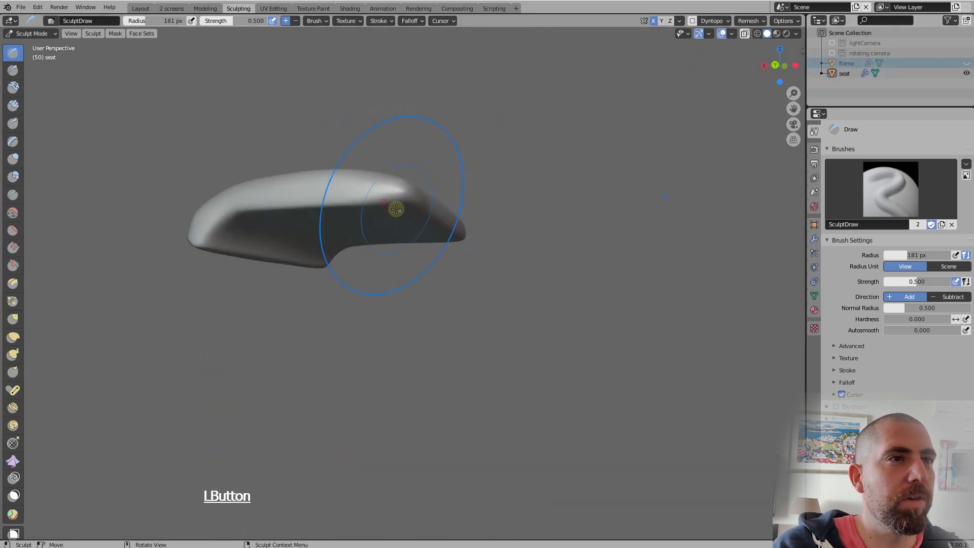
shift+drag(397, 207, 412, 197)
middle_drag(412, 197, 372, 170)
shift+drag(390, 178, 397, 203)
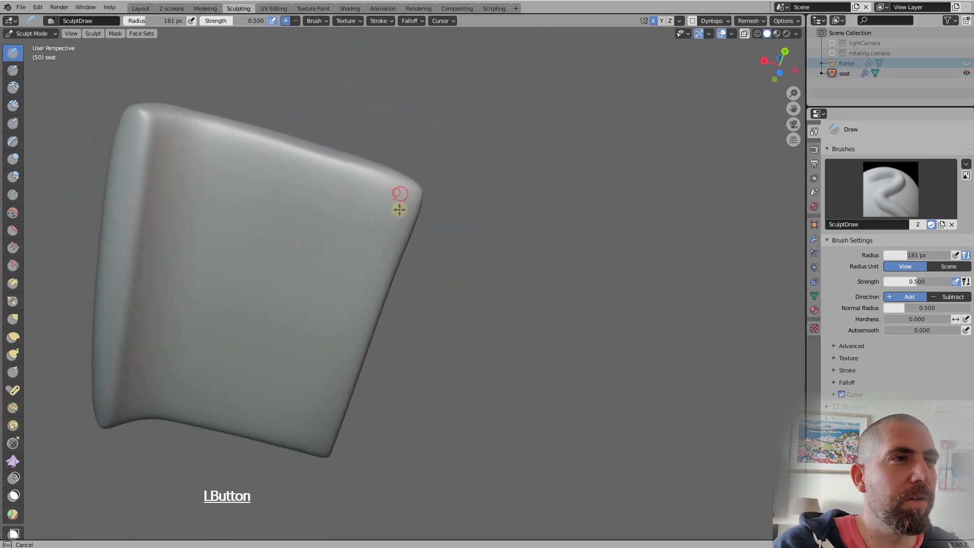
middle_drag(398, 203, 421, 161)
shift+drag(422, 162, 424, 166)
middle_drag(424, 166, 365, 147)
shift+drag(365, 147, 359, 146)
middle_drag(359, 145, 436, 215)
mouse_move(437, 215)
ctrl+middle_down()
mouse_move(409, 250)
mouse_move(435, 221)
ctrl+middle_up()
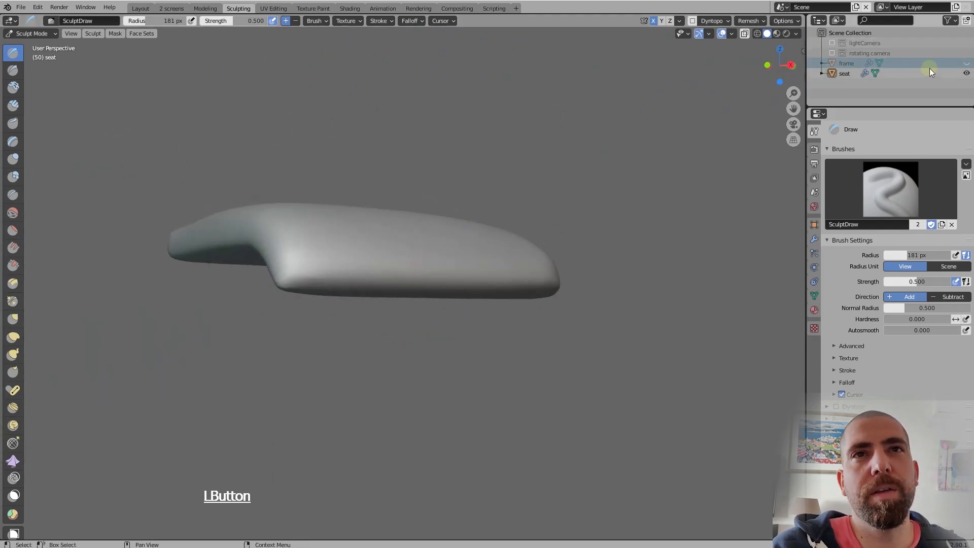
click(966, 63)
mouse_move(468, 249)
middle_down()
mouse_move(465, 256)
mouse_move(522, 243)
mouse_move(524, 254)
mouse_move(374, 274)
mouse_move(309, 235)
mouse_move(326, 243)
mouse_move(399, 239)
mouse_move(470, 259)
mouse_move(478, 271)
mouse_move(461, 272)
middle_up()
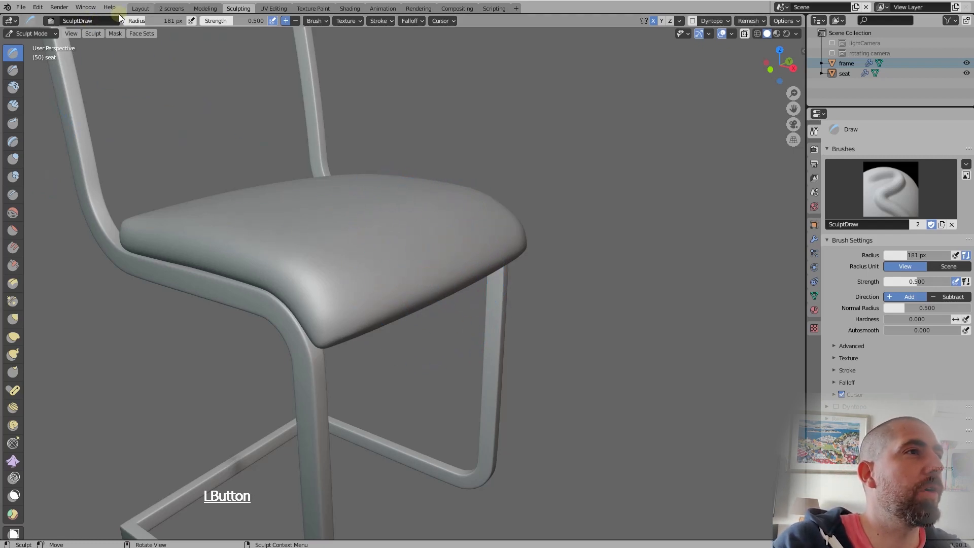
Switch to the Layout workspace and lower the seat 0.3924 cm along the global Z axis onto the frame
click(140, 9)
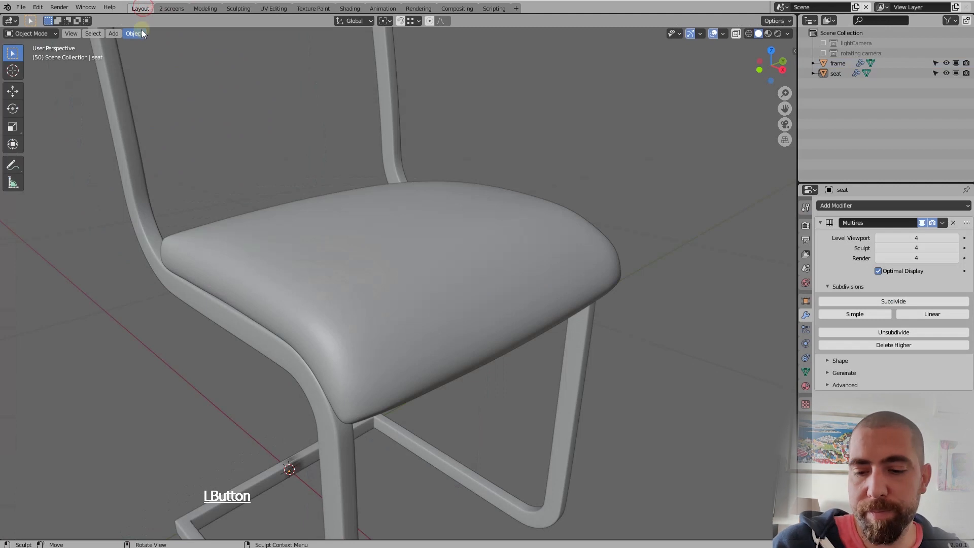
scroll(298, 193, down, 6)
middle_drag(307, 236, 364, 217)
scroll(291, 218, up, 5)
click(292, 221)
middle_drag(292, 221, 312, 237)
key(g)
key(z)
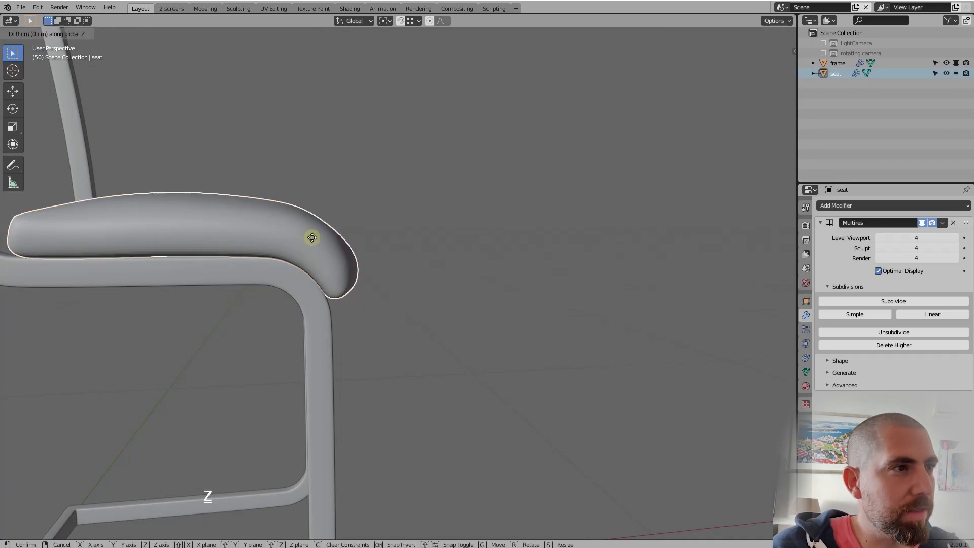
click(314, 239)
Examine how the lowered seat sits on the frame from the front, the side and at full-chair distance
scroll(315, 236, down, 5)
middle_drag(332, 269, 443, 318)
scroll(418, 315, down, 4)
scroll(494, 294, up, 7)
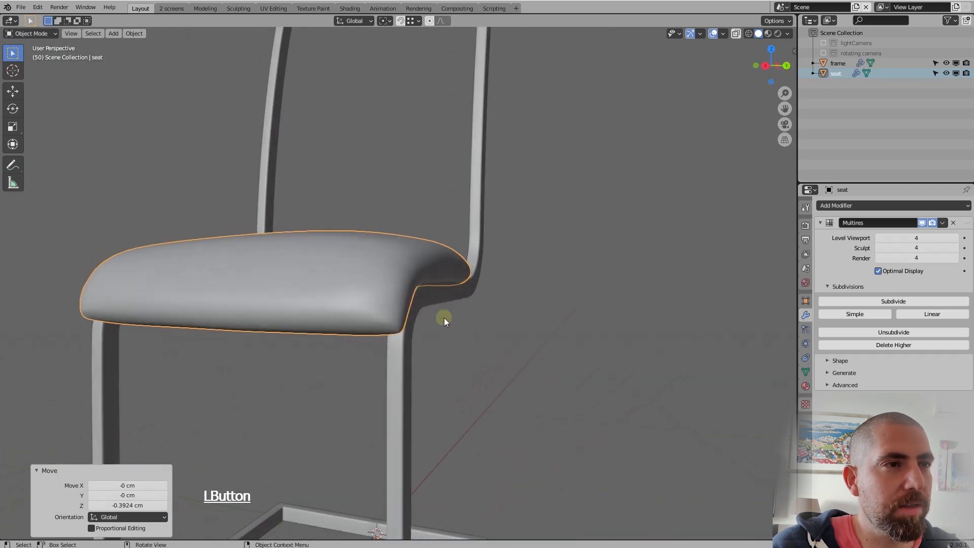
scroll(494, 293, down, 4)
click(521, 280)
scroll(521, 280, down, 4)
middle_drag(522, 280, 297, 266)
scroll(301, 246, up, 7)
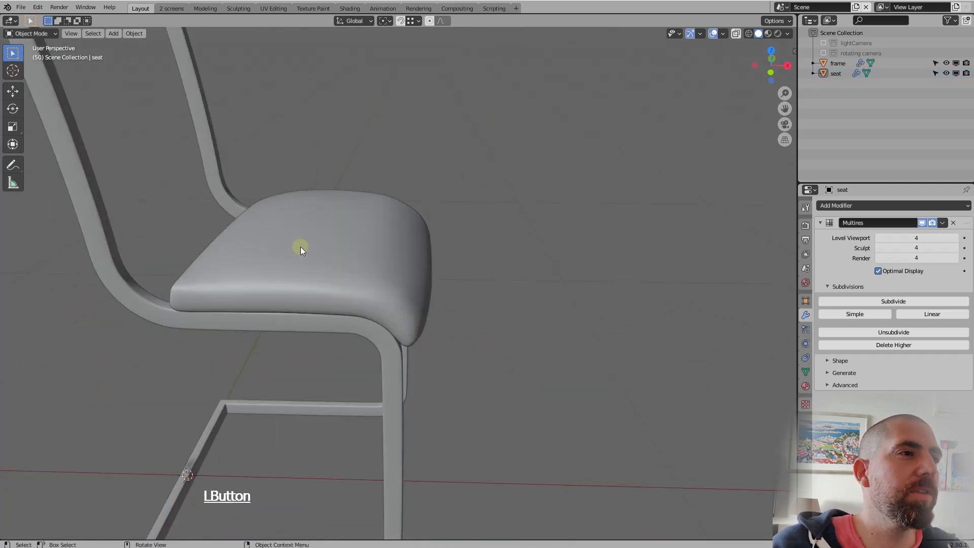
scroll(300, 247, down, 5)
middle_drag(458, 260, 446, 295)
scroll(406, 270, up, 5)
scroll(446, 298, down, 3)
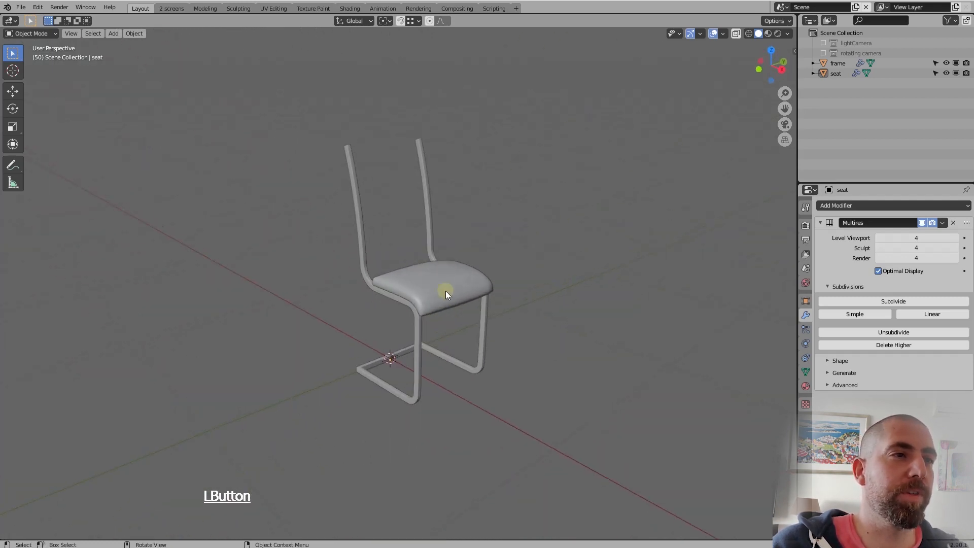
scroll(445, 294, up, 6)
scroll(467, 284, down, 4)
scroll(461, 285, up, 1)
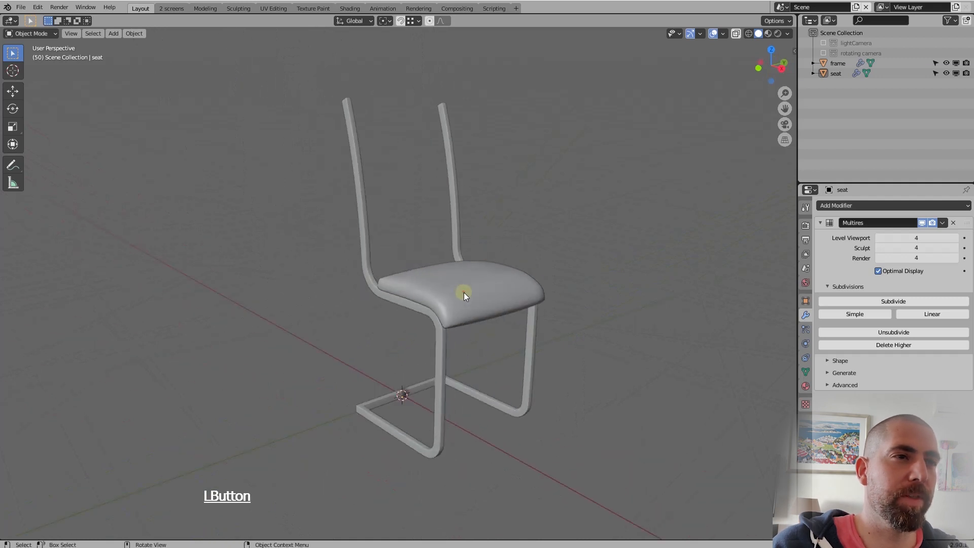
click(464, 292)
scroll(465, 290, down, 3)
scroll(457, 310, up, 1)
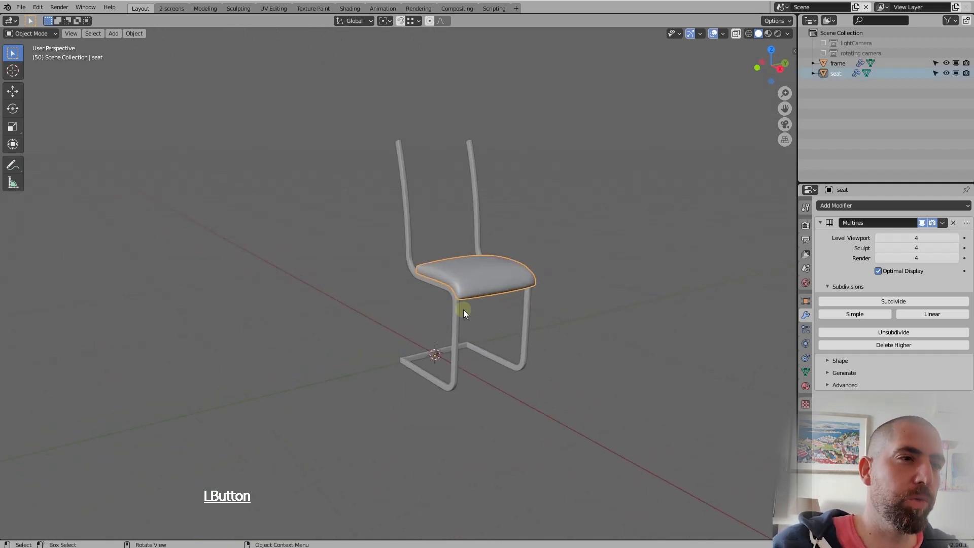
Duplicate the chair frame in place, leaving the copy at the original's position
click(457, 315)
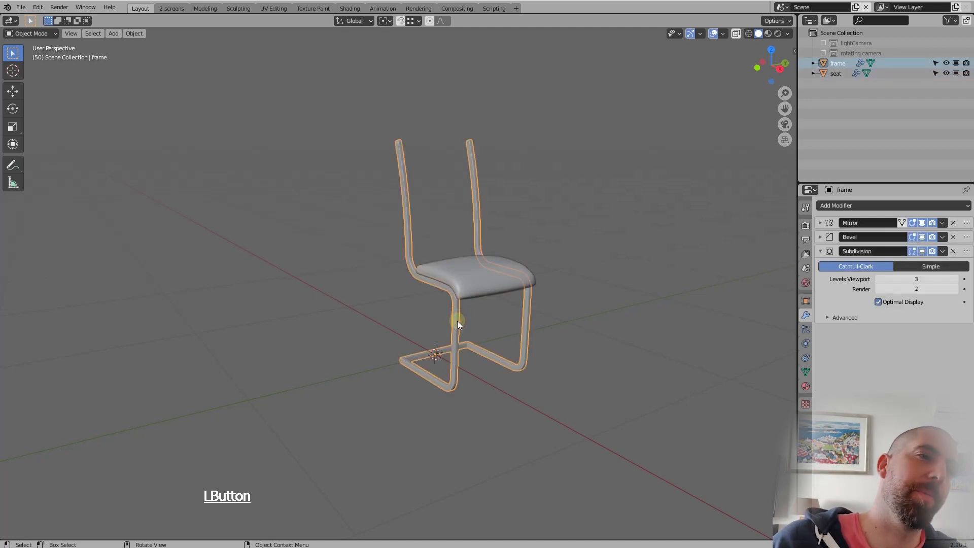
mouse_move(457, 320)
middle_down()
mouse_move(488, 326)
mouse_move(471, 324)
middle_up()
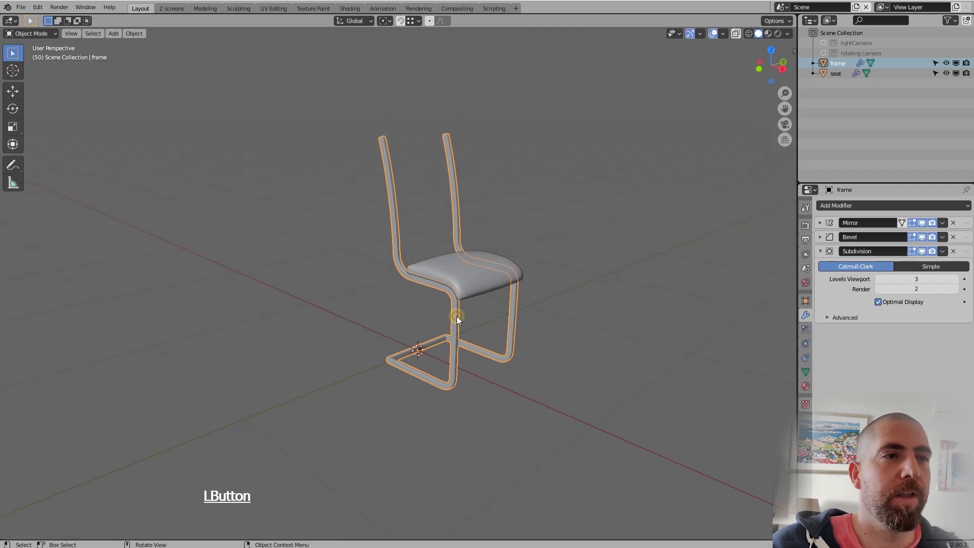
click(468, 278)
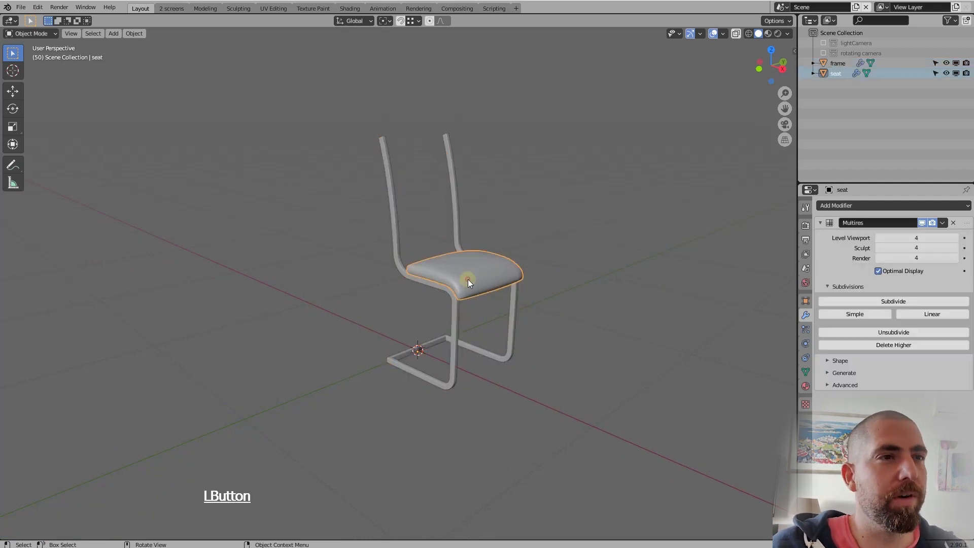
click(455, 321)
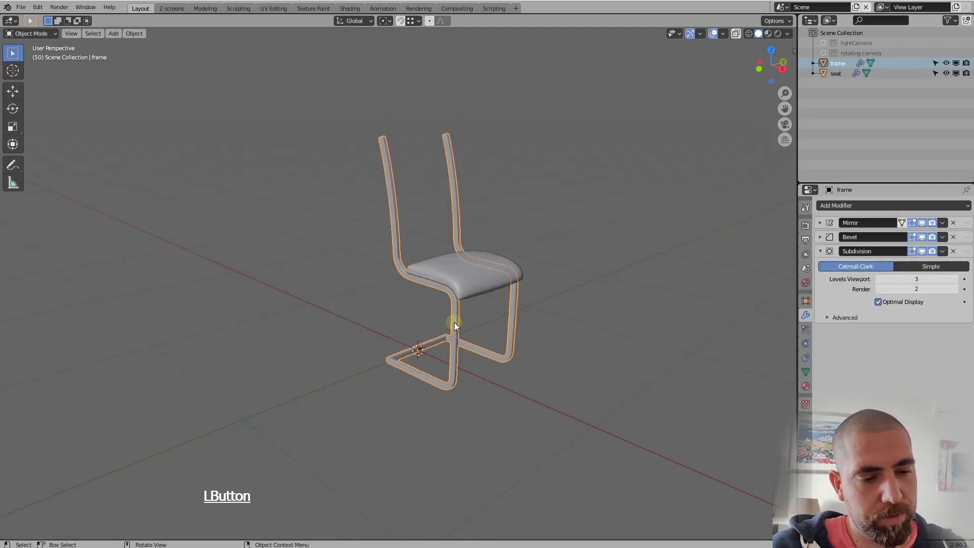
key(shift+d)
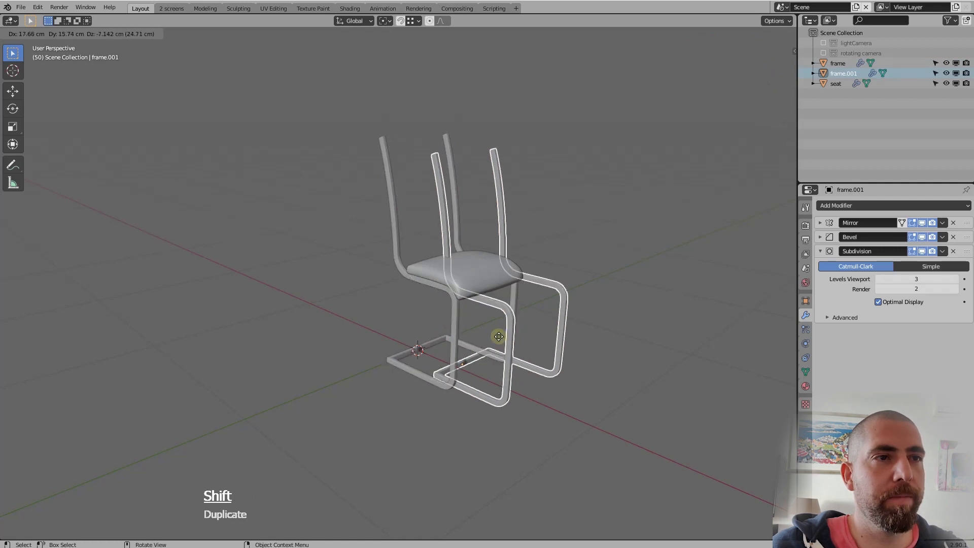
right_click(498, 336)
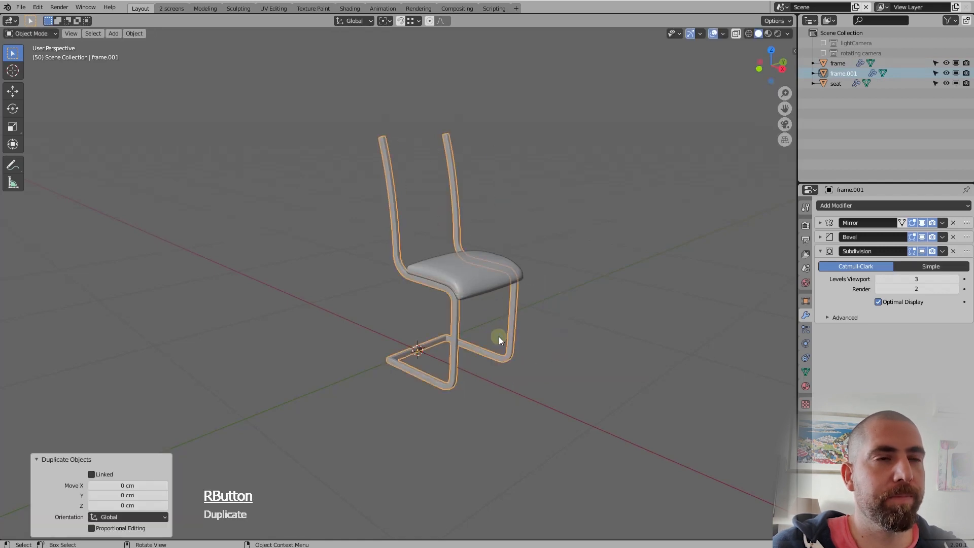
Rename the duplicated frame object as BACK
double_click(843, 74)
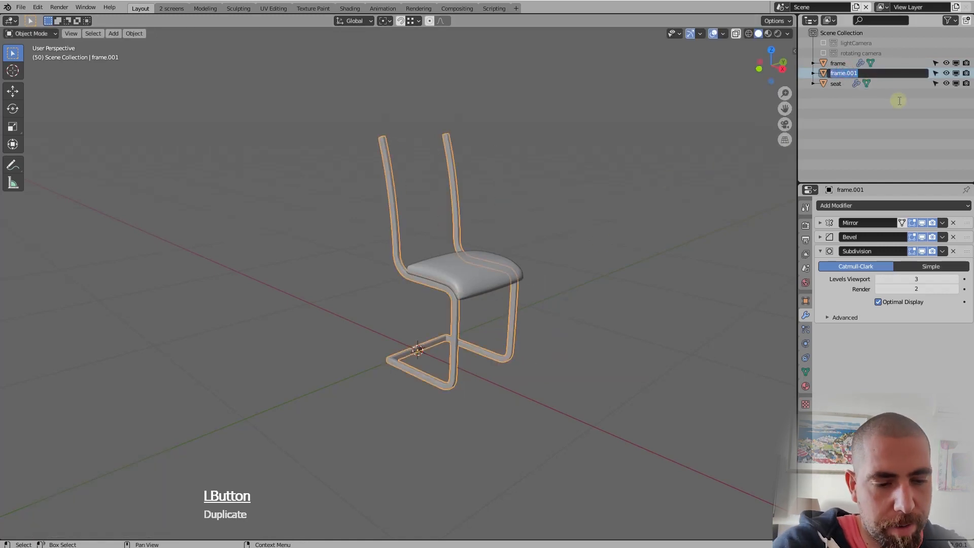
text(BACK)
key(Return)
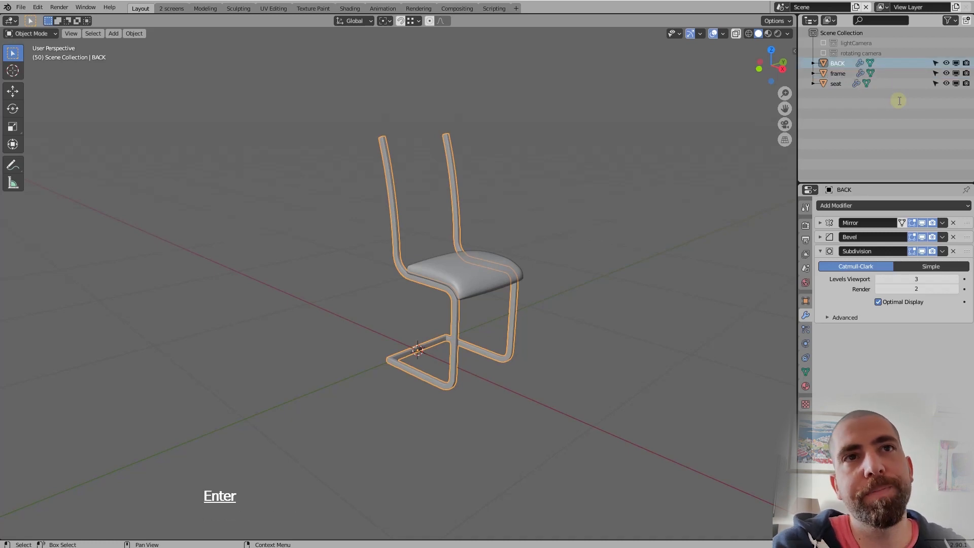
key(Caps_Lock)
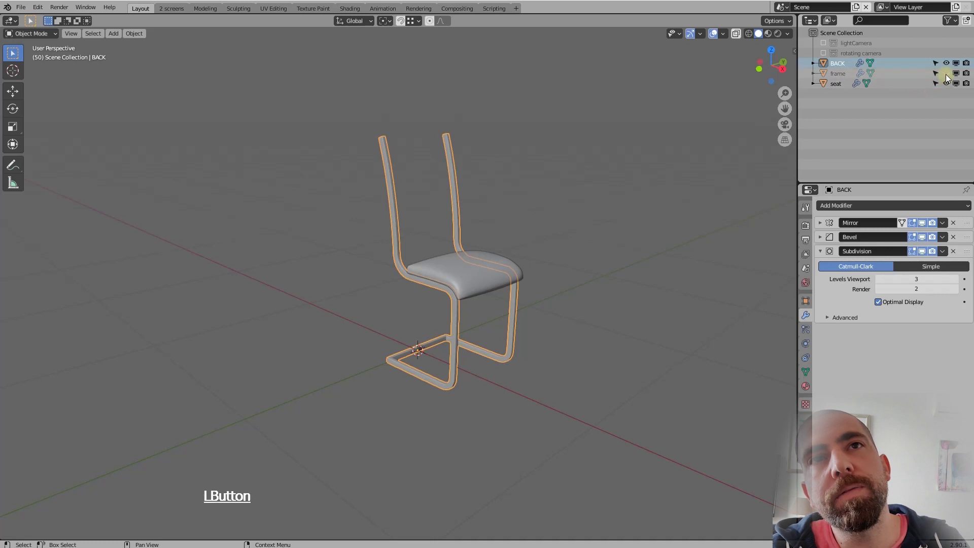
Hide the original frame in the viewport, leaving the seat and the BACK copy visible
drag(946, 74, 946, 83)
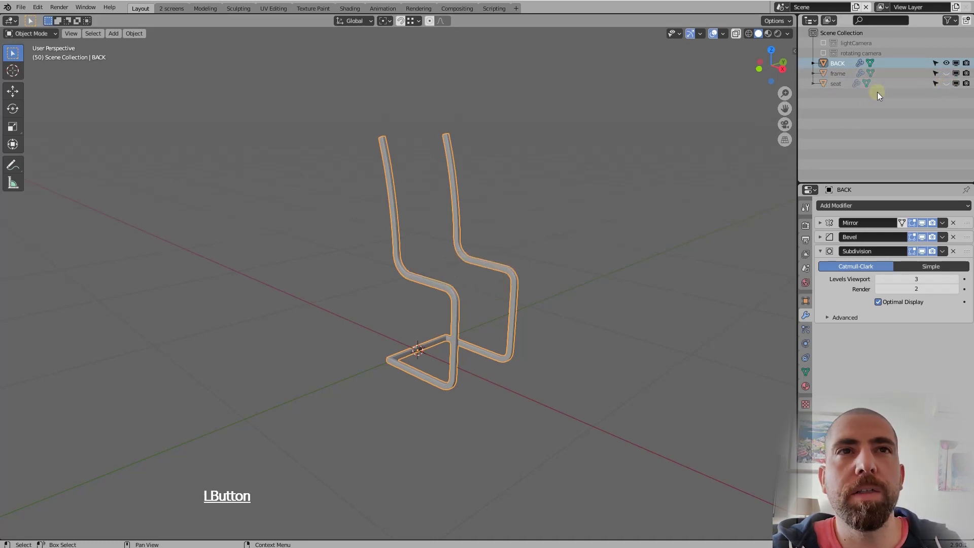
click(947, 83)
scroll(422, 280, up, 5)
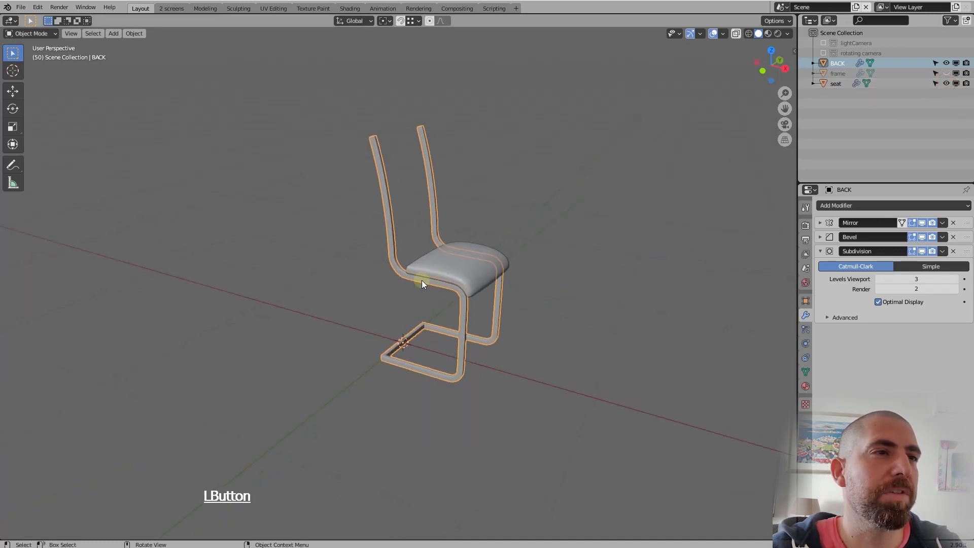
middle_drag(421, 280, 406, 277)
scroll(412, 276, down, 5)
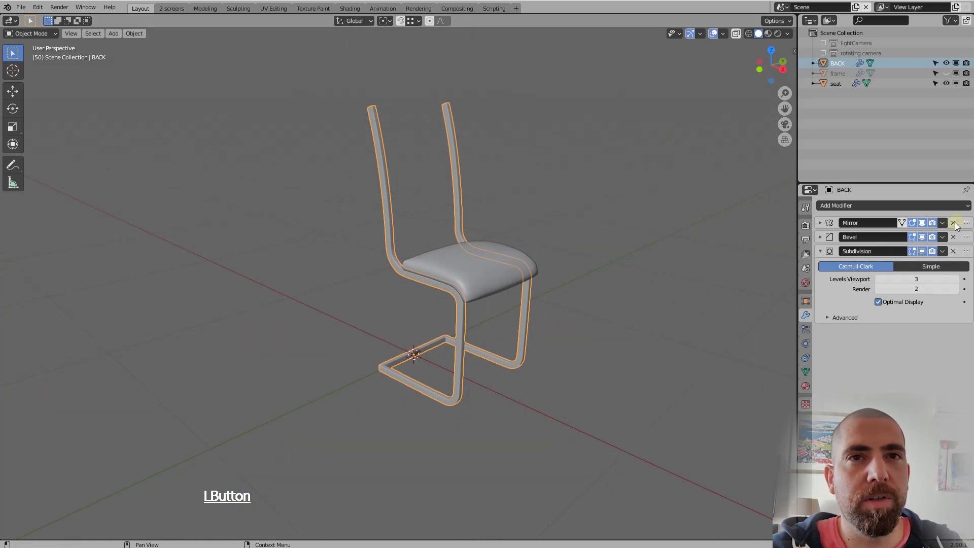
Remove the Subdivision, Bevel and Mirror modifiers from BACK and shade the object flat
click(953, 251)
click(953, 237)
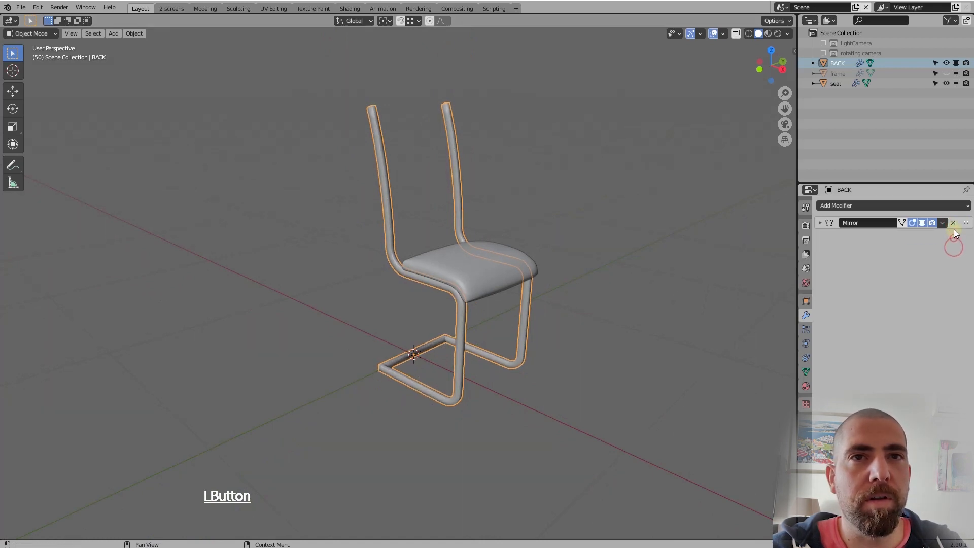
click(953, 223)
middle_drag(498, 241, 470, 230)
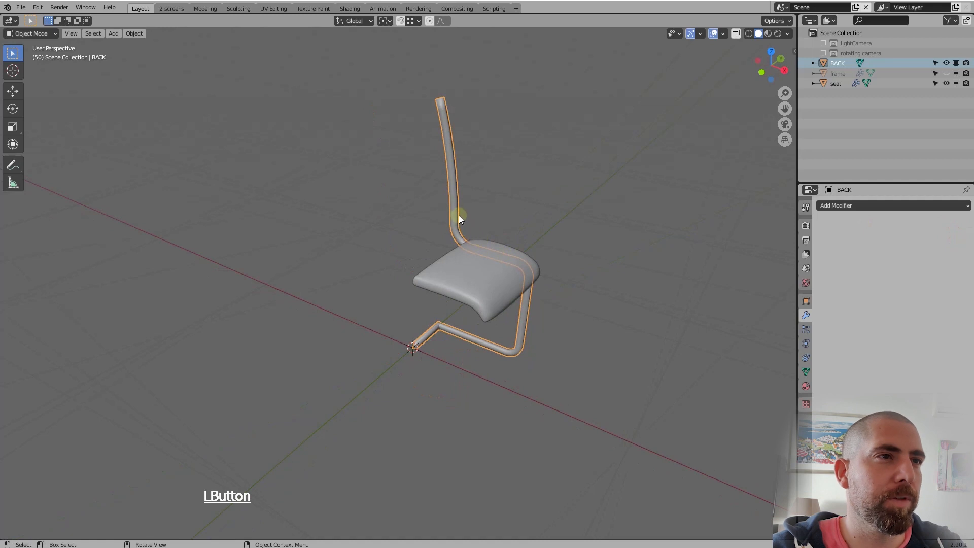
right_click(456, 215)
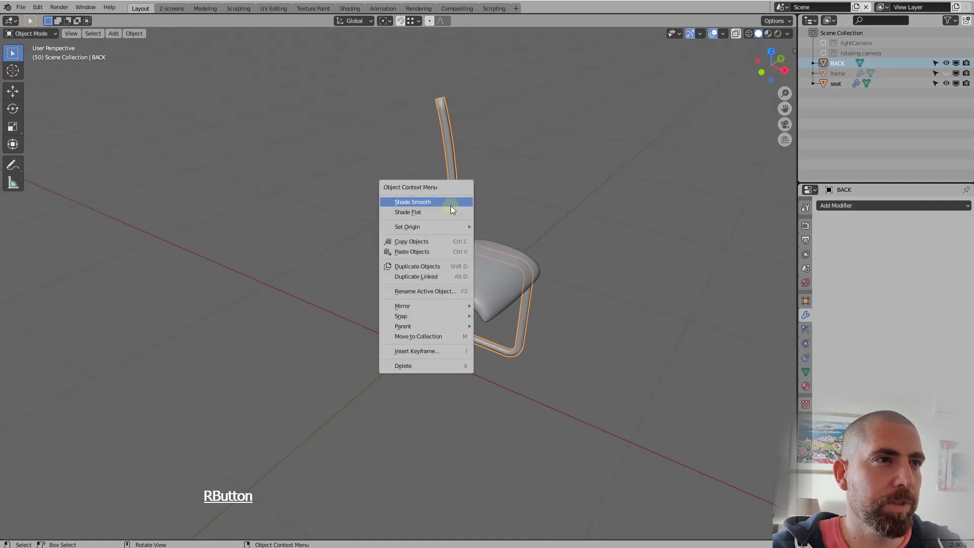
click(453, 215)
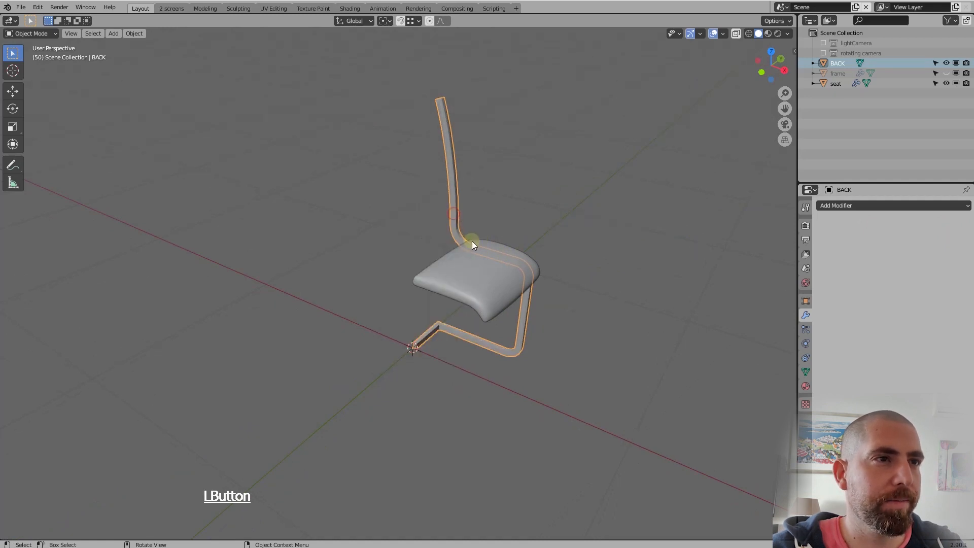
Enter Edit Mode on BACK, focusing on the tube's bend just behind the seat
middle_drag(471, 242, 458, 205)
scroll(458, 204, up, 4)
scroll(458, 204, down, 3)
scroll(492, 241, up, 4)
middle_drag(456, 242, 674, 269)
scroll(467, 290, up, 3)
scroll(465, 294, up, 3)
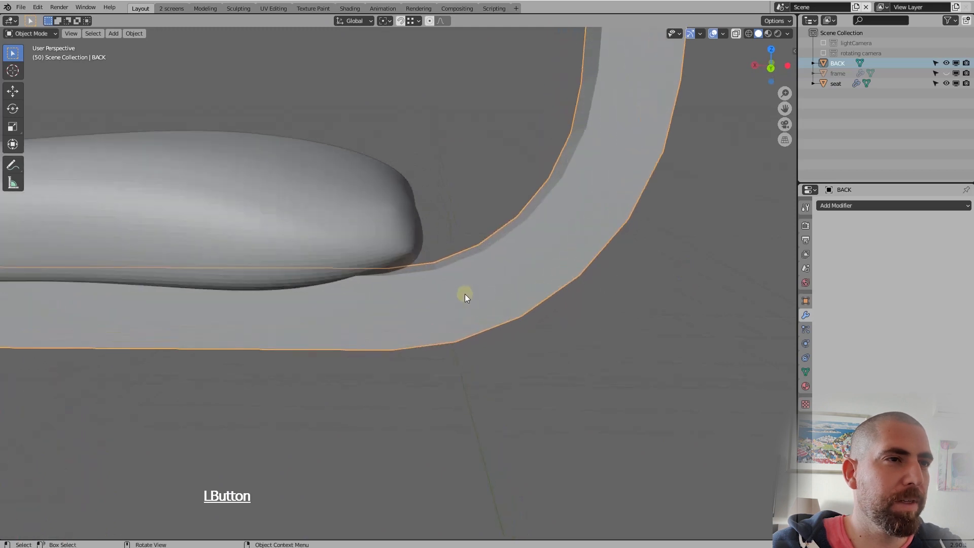
scroll(464, 294, down, 3)
key(Tab)
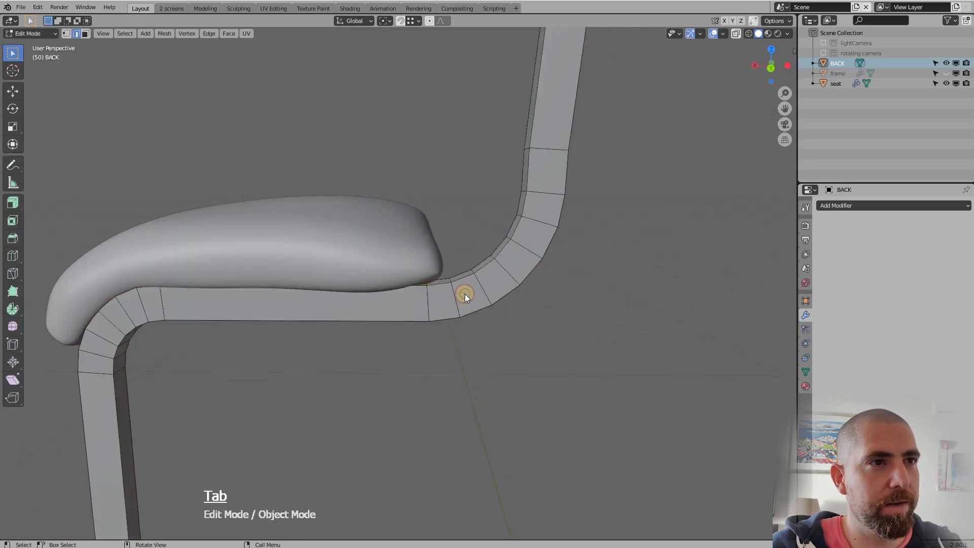
scroll(463, 292, down, 2)
middle_drag(445, 297, 449, 286)
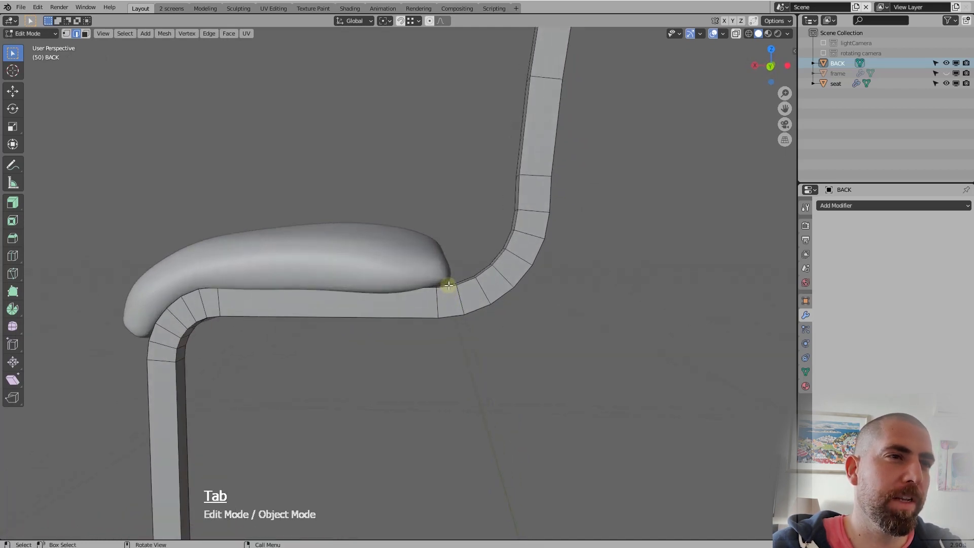
Delete the ring of faces around the BACK tube where the bend begins at the seat's rear edge
click(450, 299)
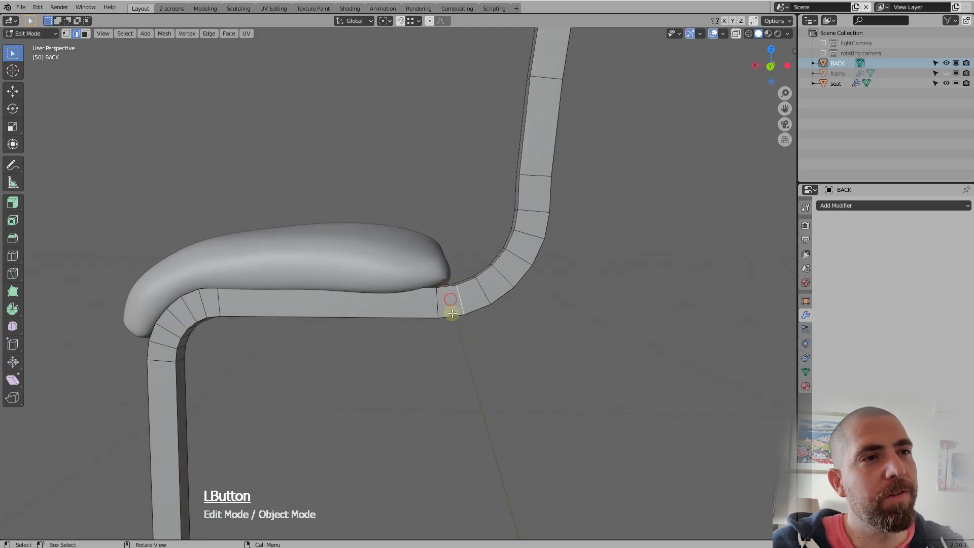
middle_drag(452, 297, 452, 295)
scroll(451, 297, up, 4)
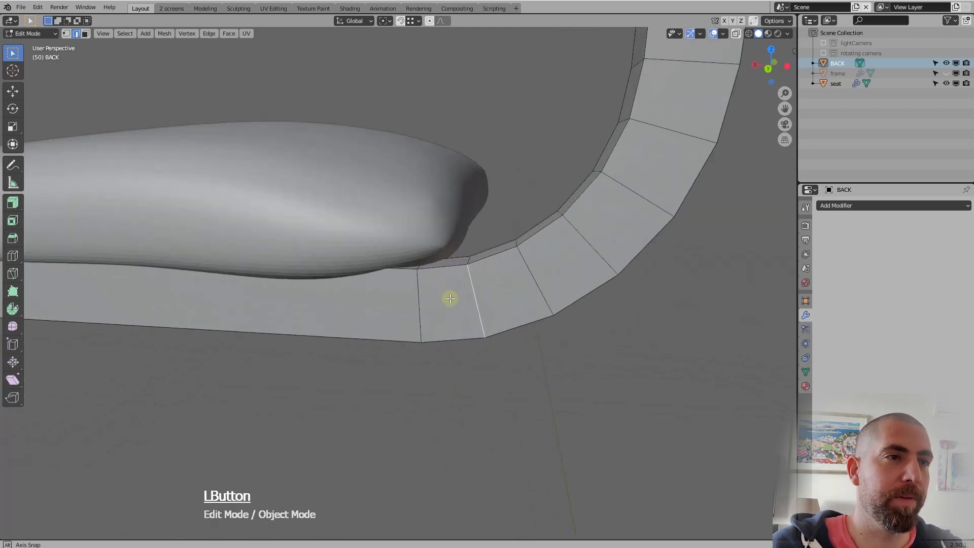
key(3)
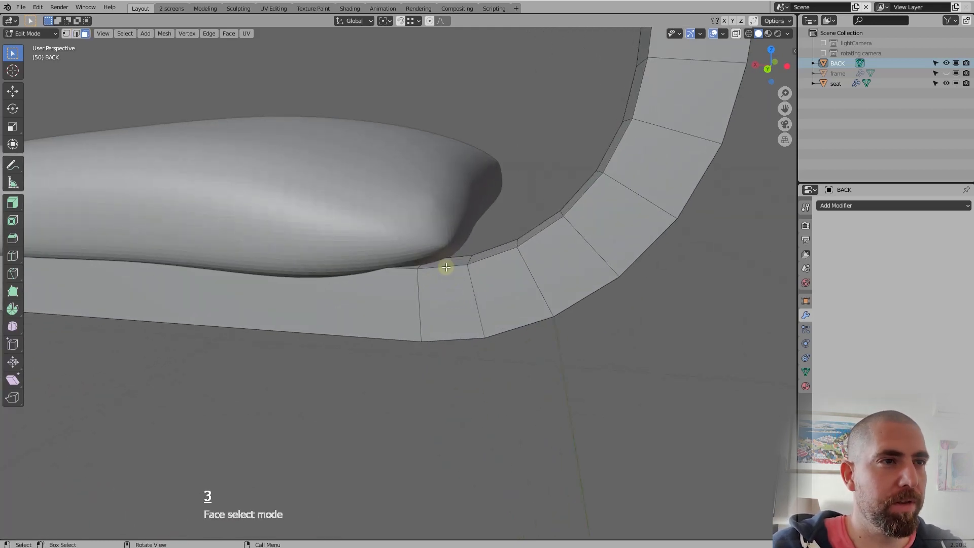
key(alt)
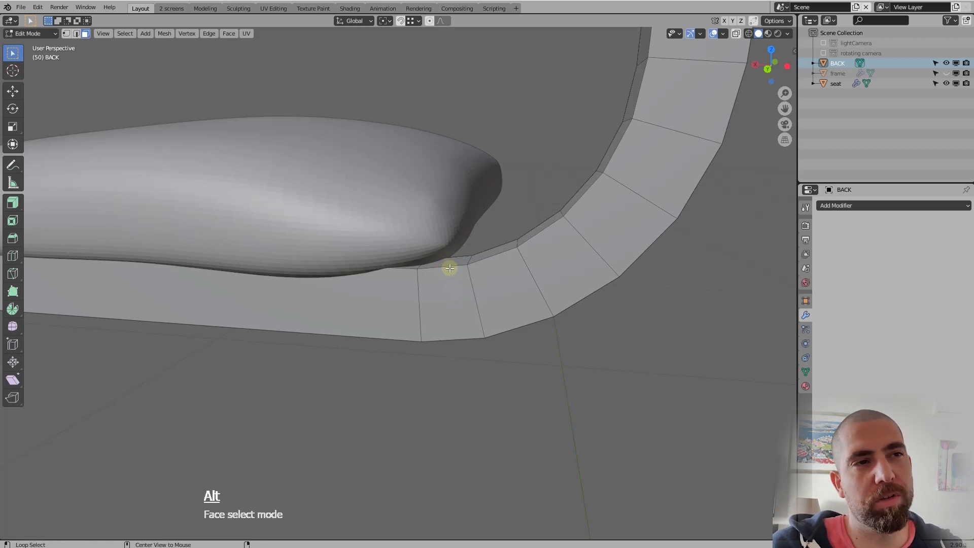
alt+click(447, 267)
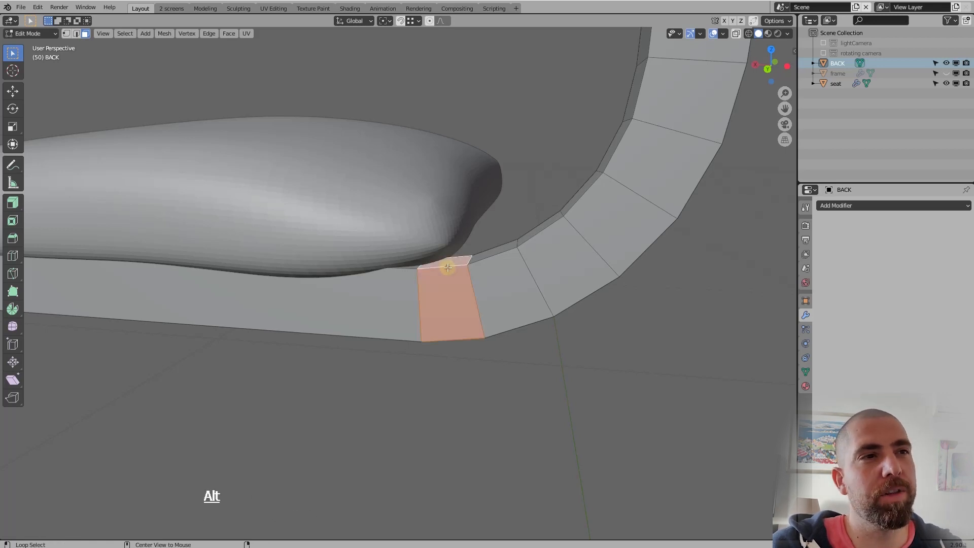
alt+middle_drag(451, 315, 477, 330)
key(Delete)
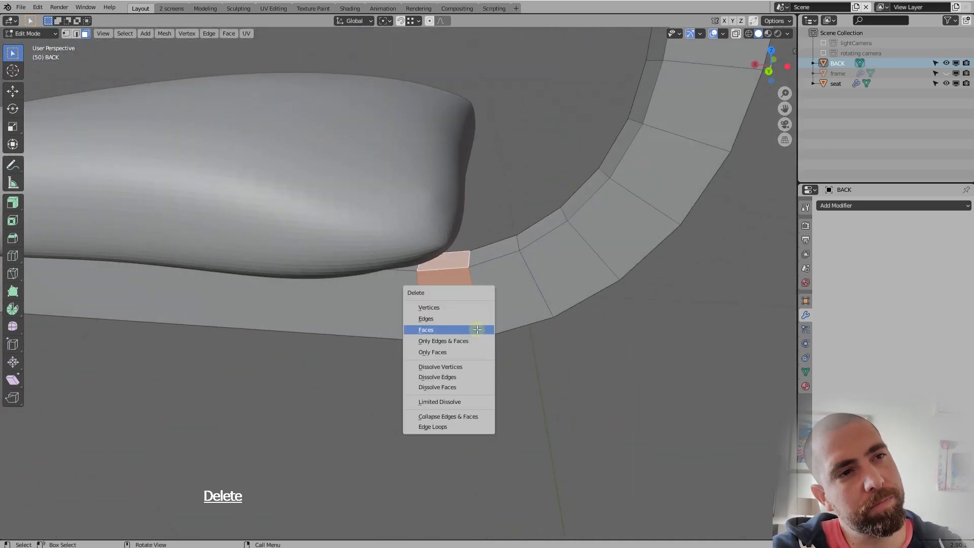
key(Return)
Select all the linked geometry of the tube below the seat and delete it, keeping only the upright back section
scroll(477, 330, down, 2)
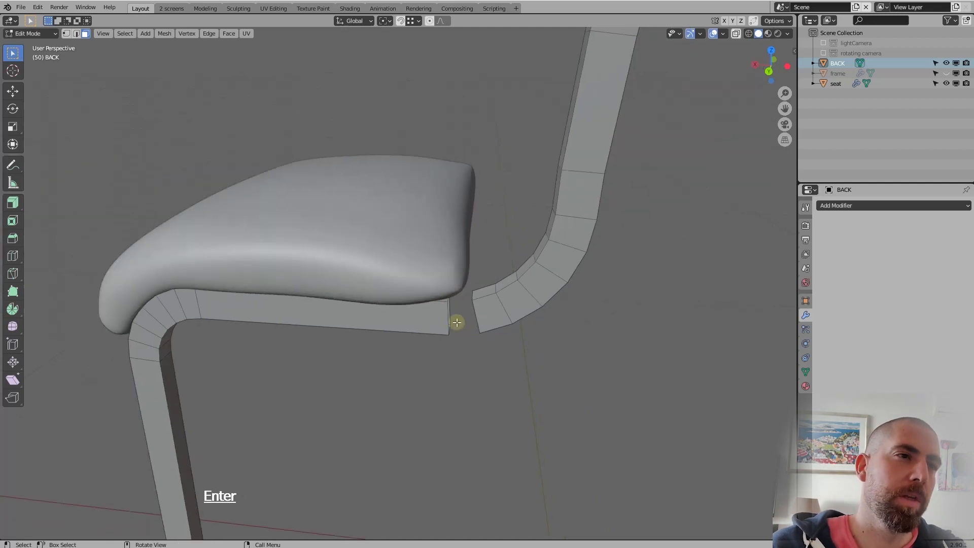
click(439, 315)
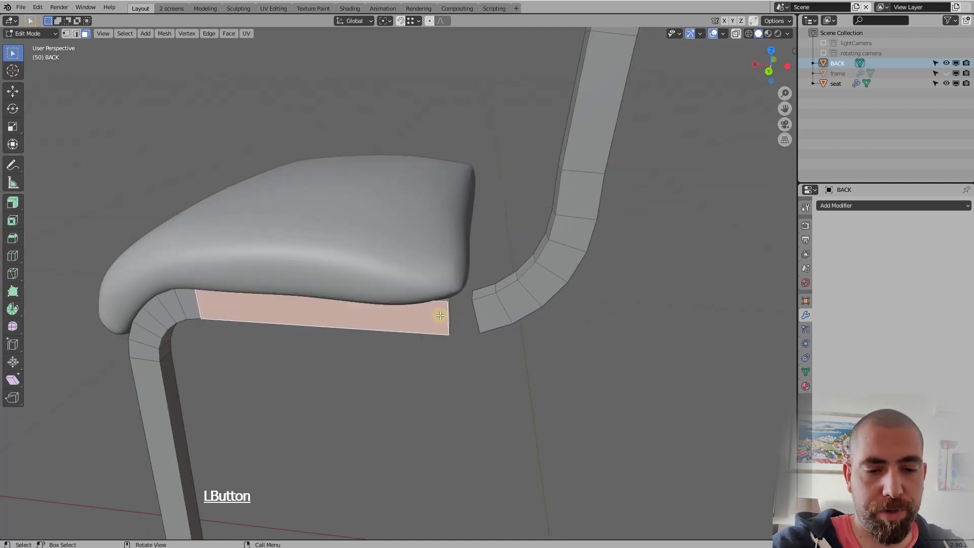
key(l)
scroll(439, 315, down, 3)
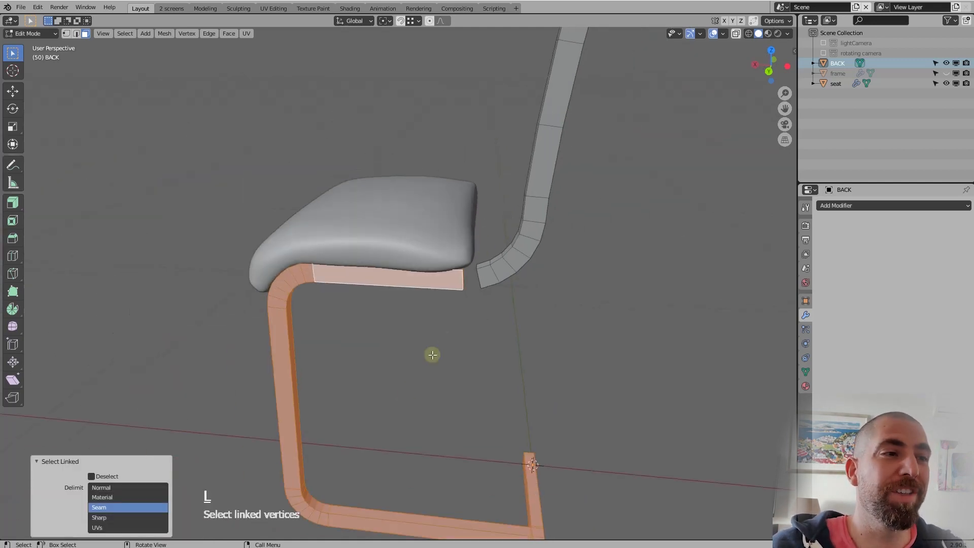
middle_drag(432, 355, 400, 382)
middle_drag(426, 322, 431, 408)
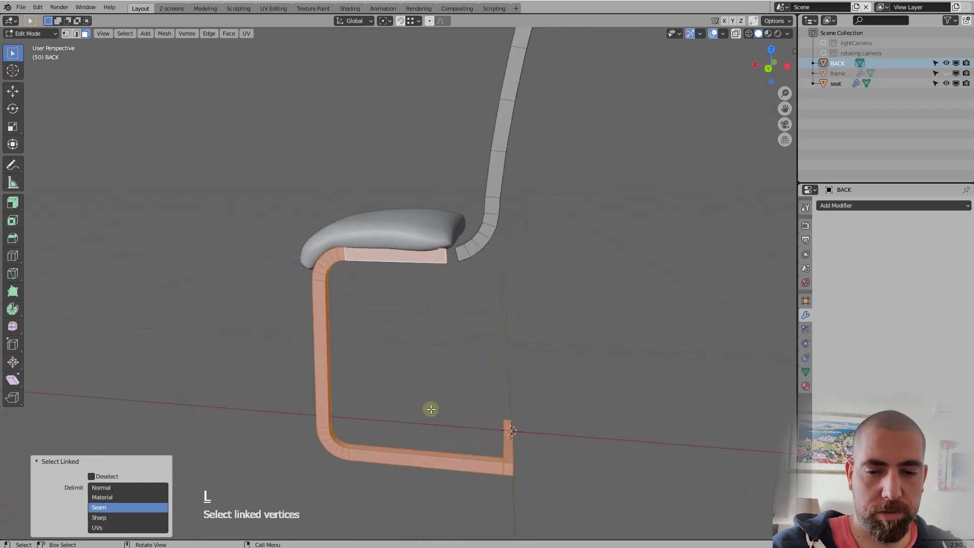
key(Delete)
click(430, 409)
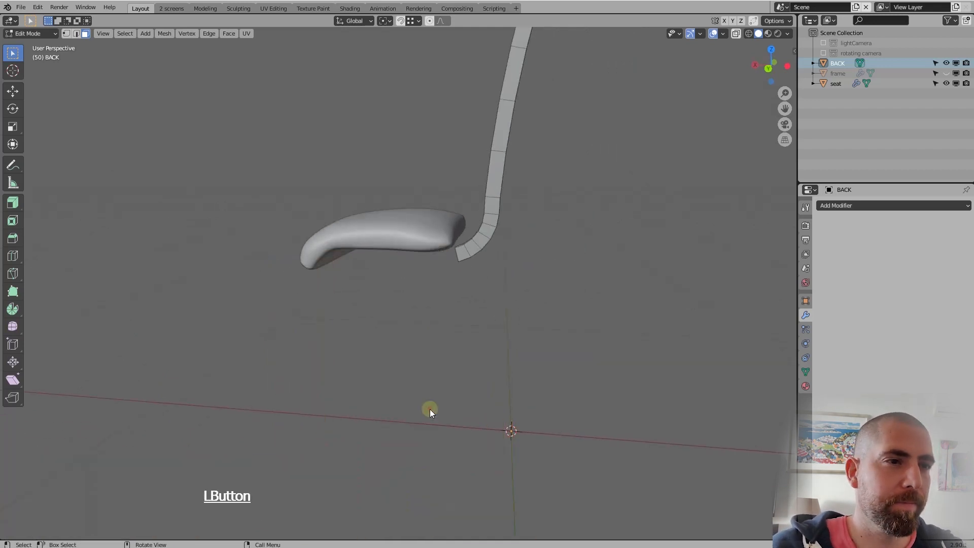
Cap the open lower end of the remaining upright with a new face
middle_drag(430, 407, 410, 265)
scroll(434, 267, up, 4)
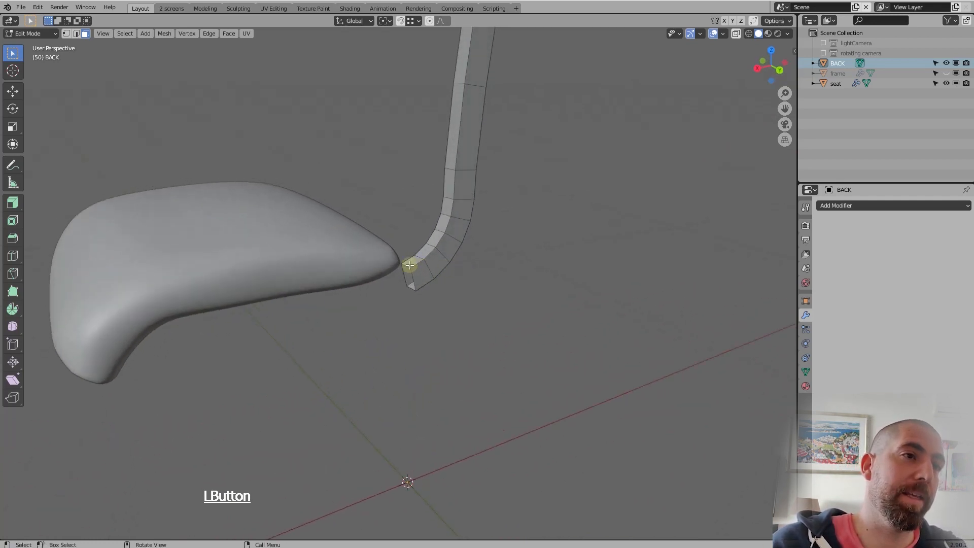
key(2)
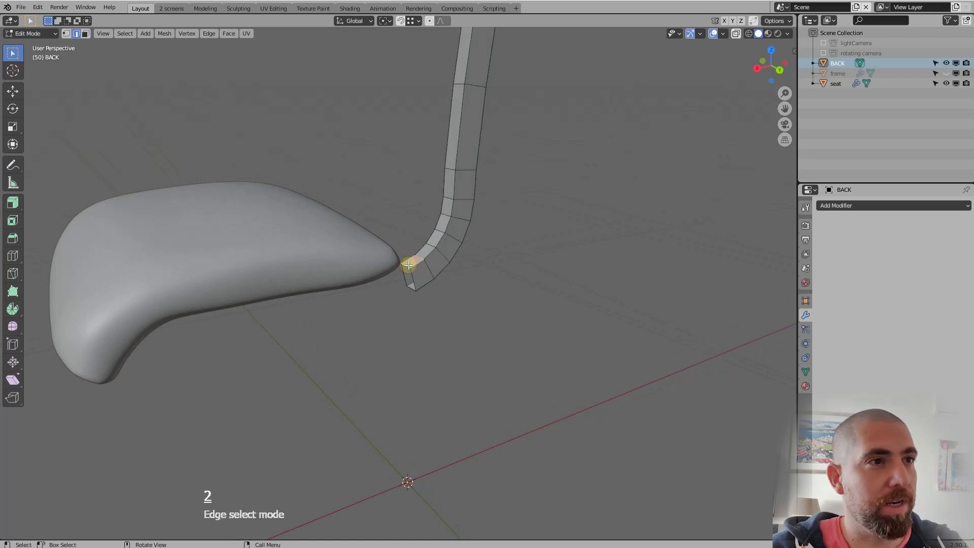
click(407, 267)
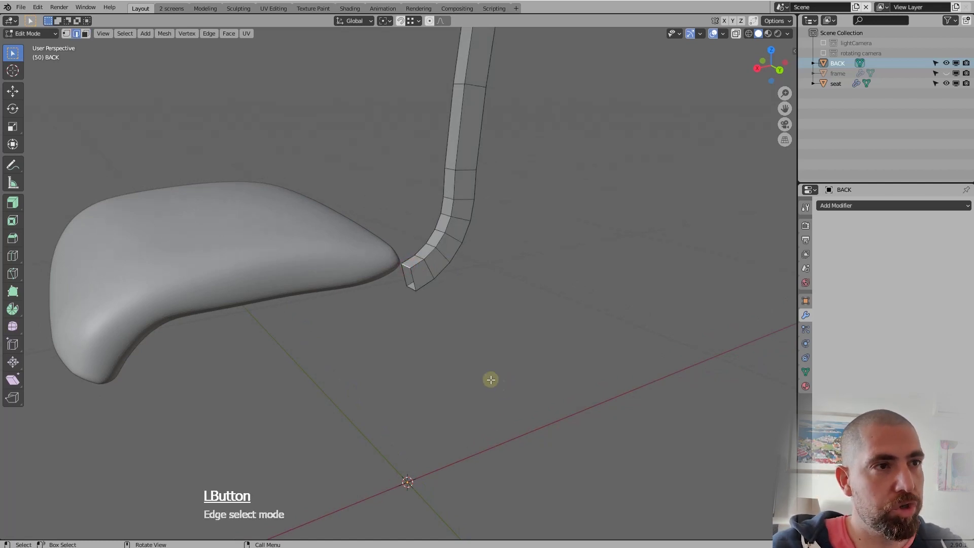
key(f)
middle_drag(461, 348, 456, 308)
click(411, 276)
Select the lengthwise face loop along the upright's front, back and ends and extrude it outward along its normals by about 1.78 cm
scroll(411, 276, up, 3)
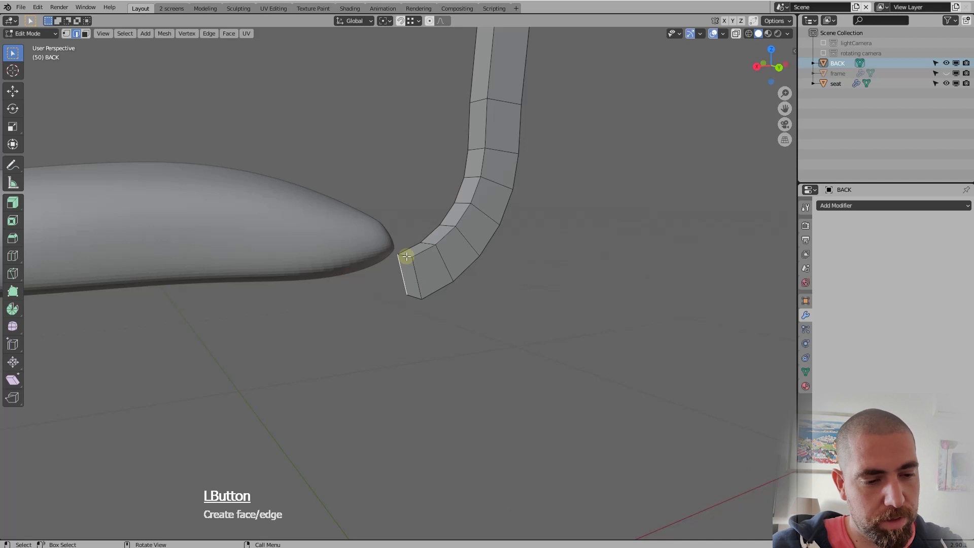
key(3)
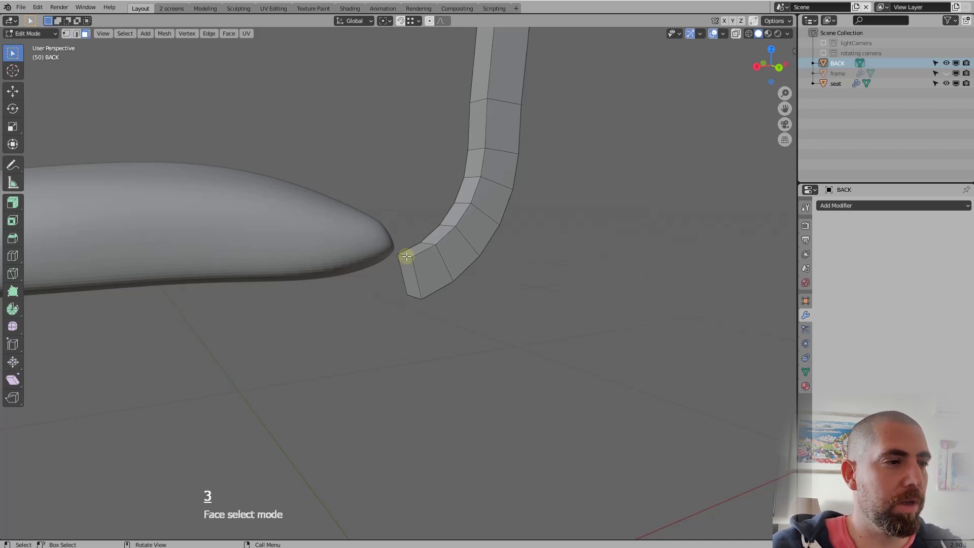
key(alt)
alt+click(407, 257)
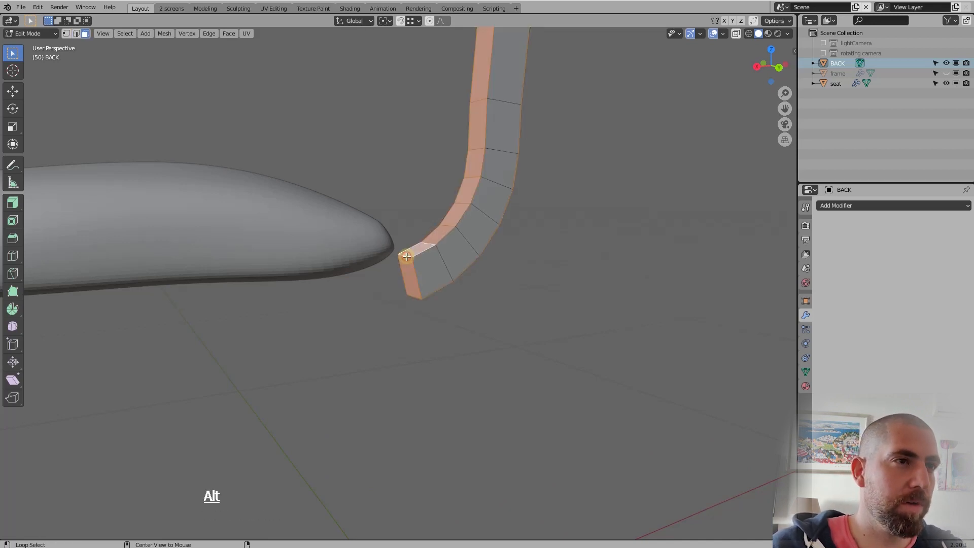
scroll(433, 309, down, 5)
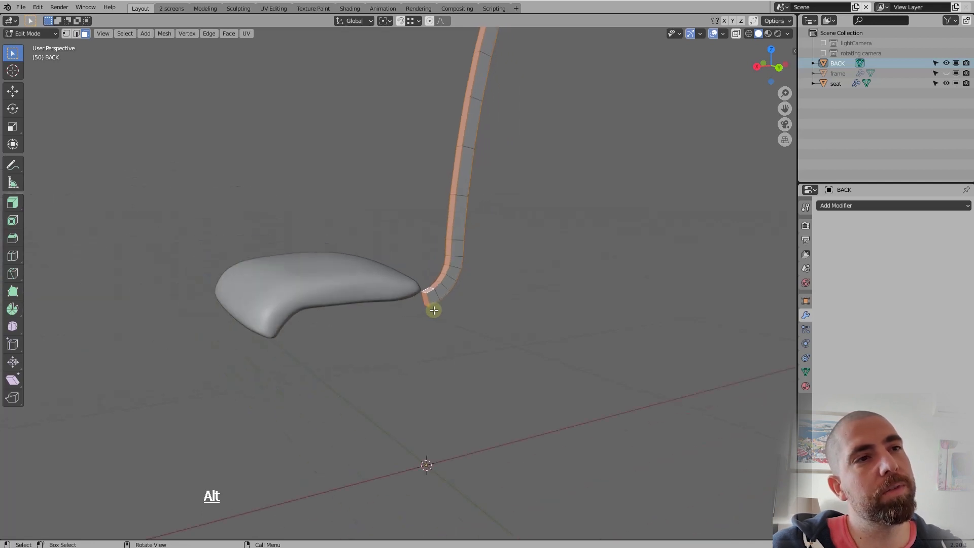
middle_drag(433, 309, 452, 300)
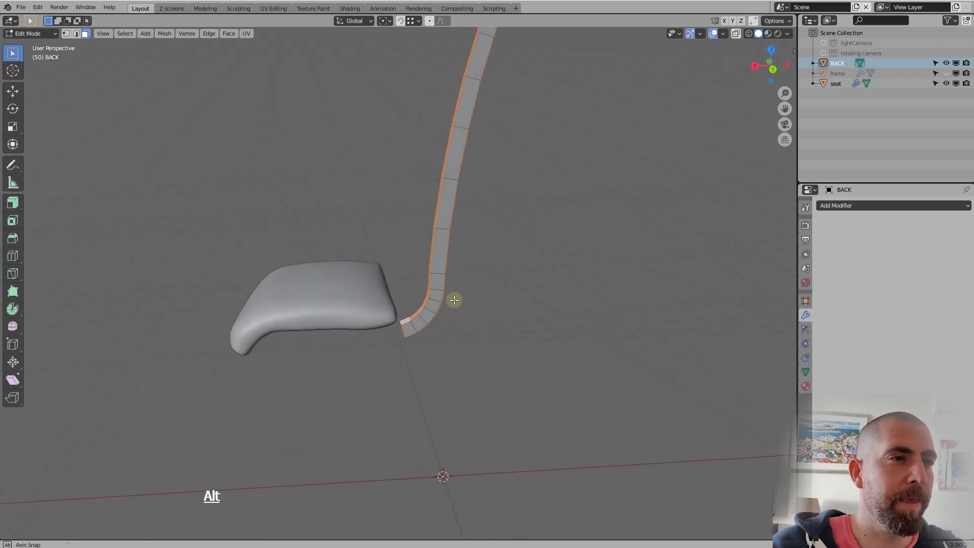
click(17, 203)
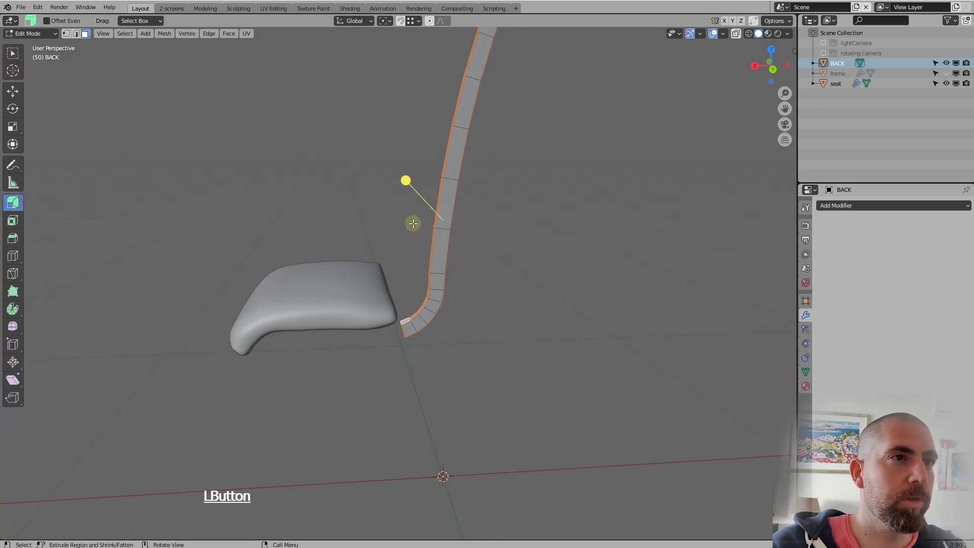
drag(406, 179, 388, 174)
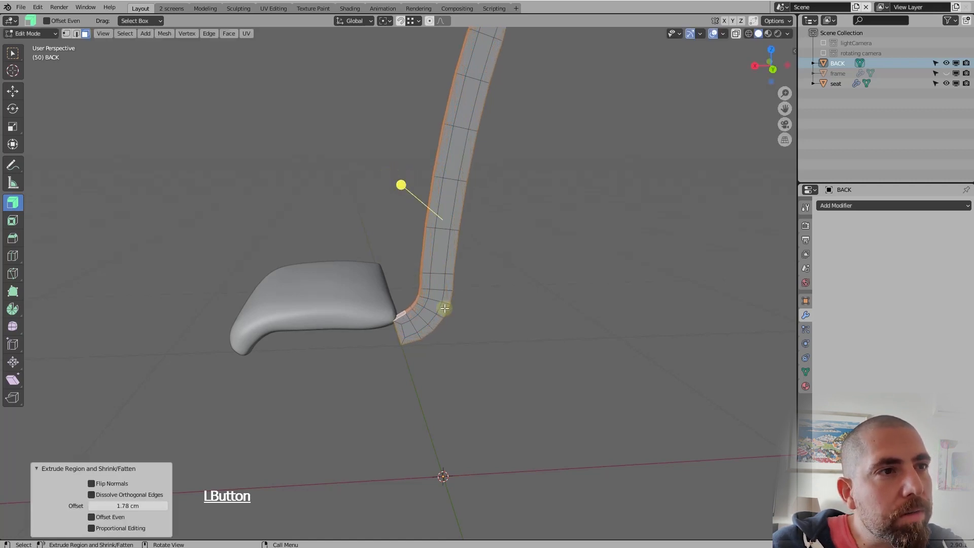
middle_drag(444, 307, 454, 285)
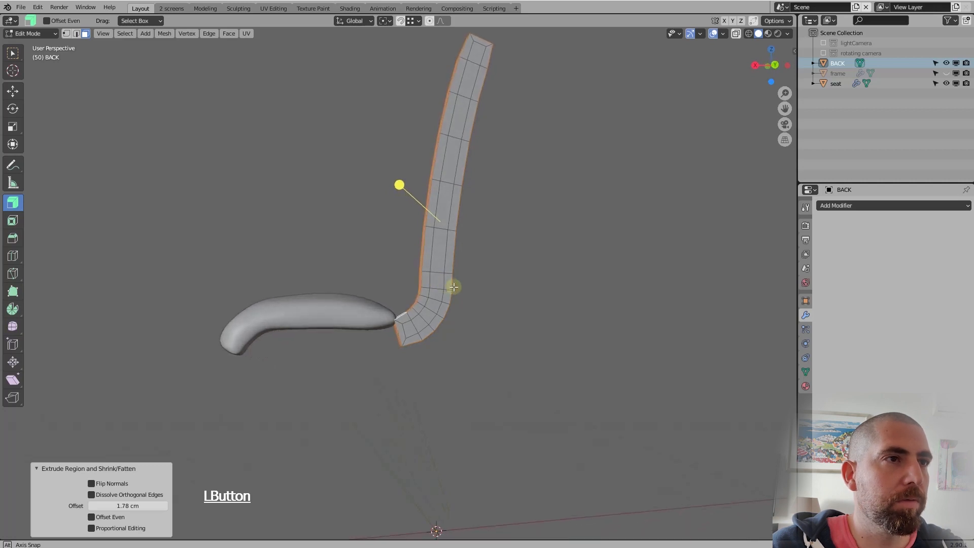
Set the offset of the backrest's extrusion along normals to 1.5 cm
click(133, 506)
text(1.5)
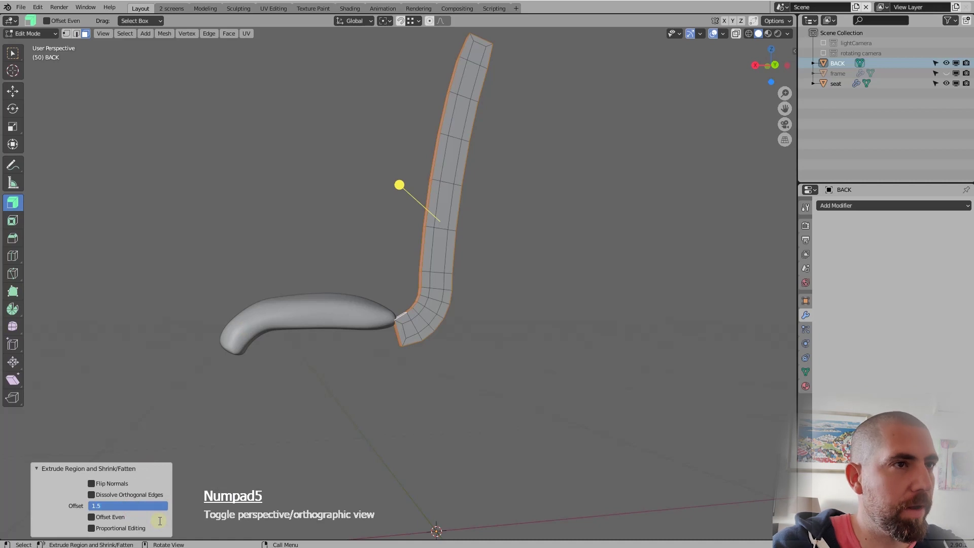
key(Return)
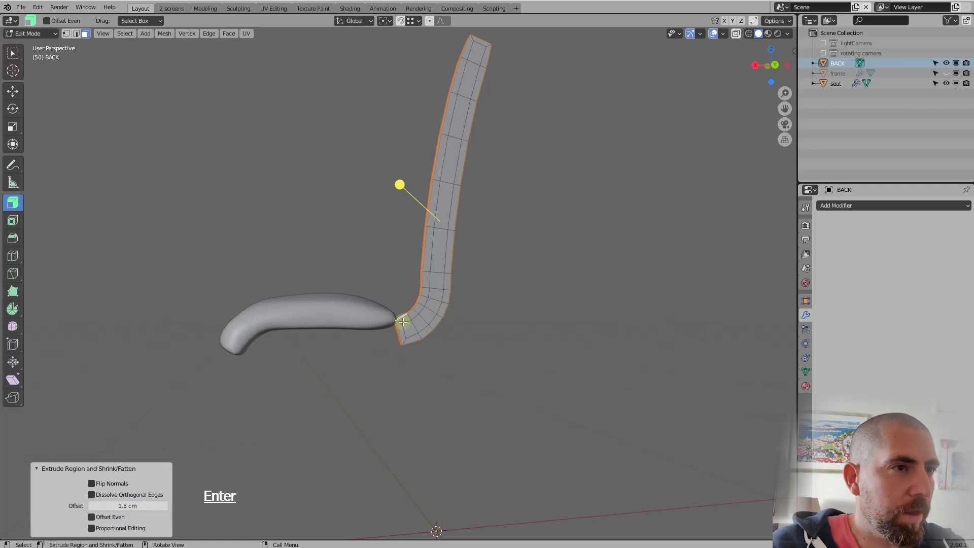
scroll(403, 322, up, 5)
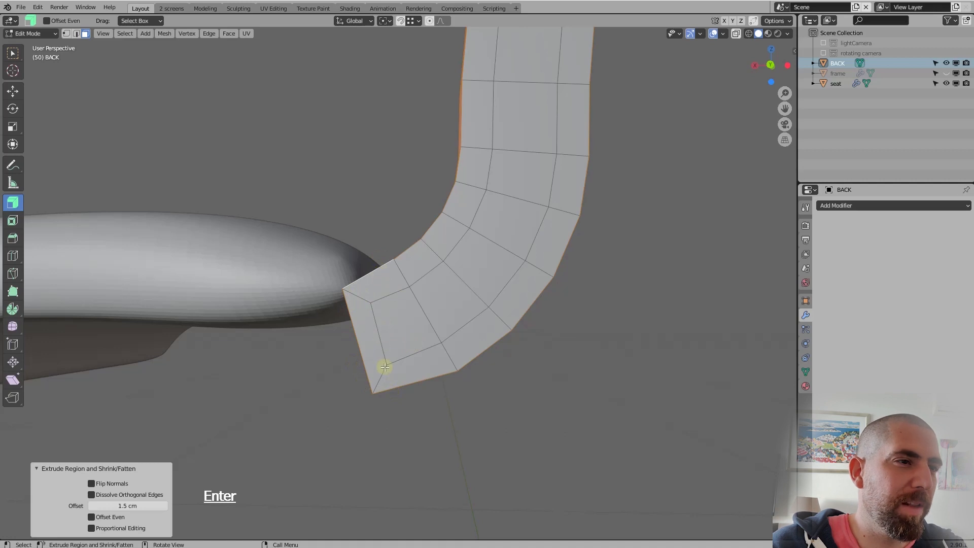
Try the Offset Even option on the backrest's extrusion along normals and compare the resulting shape
middle_drag(385, 367, 419, 343)
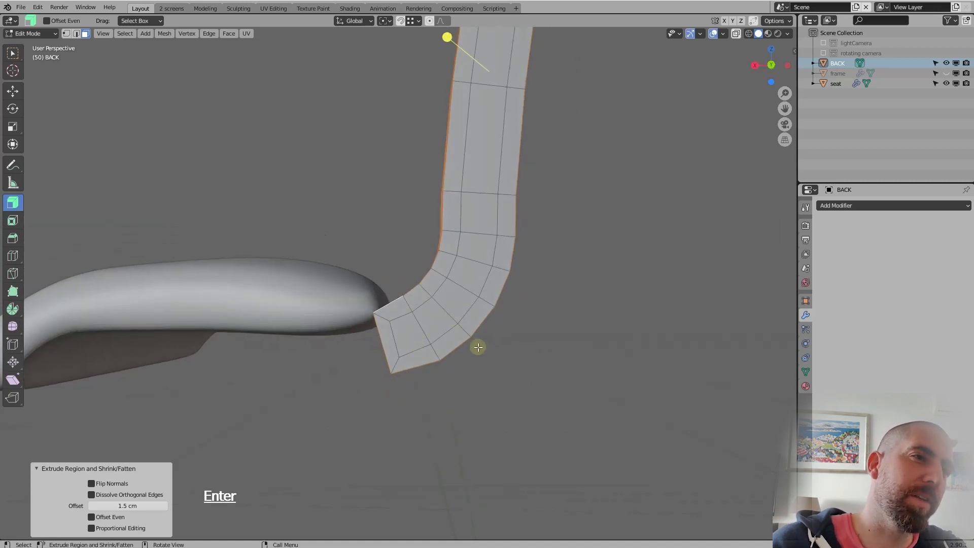
click(92, 517)
click(91, 516)
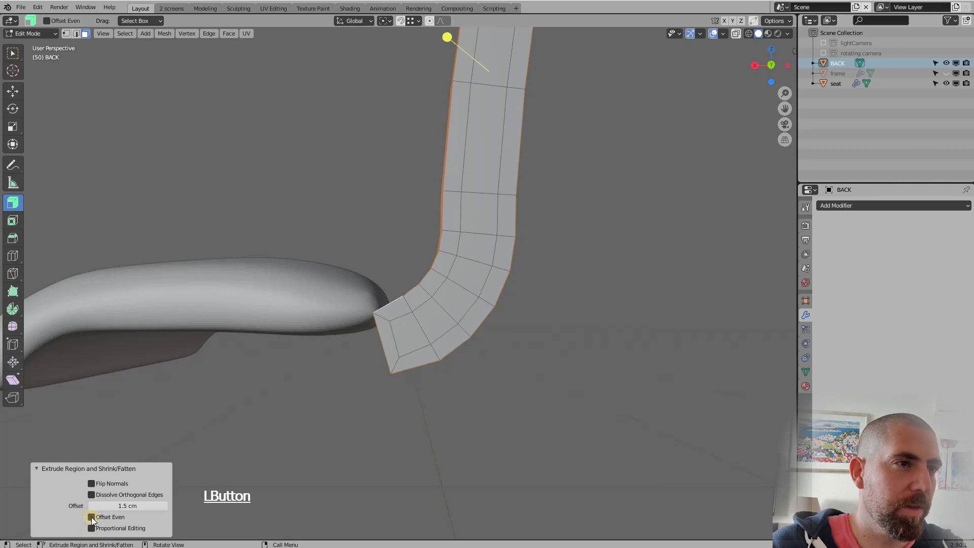
click(92, 516)
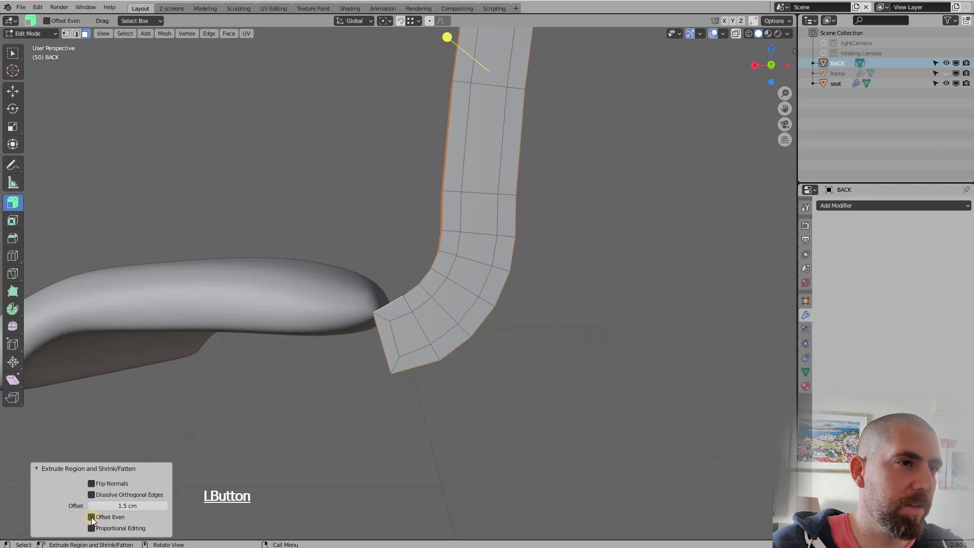
scroll(427, 318, down, 5)
middle_drag(428, 318, 465, 289)
key(Tab)
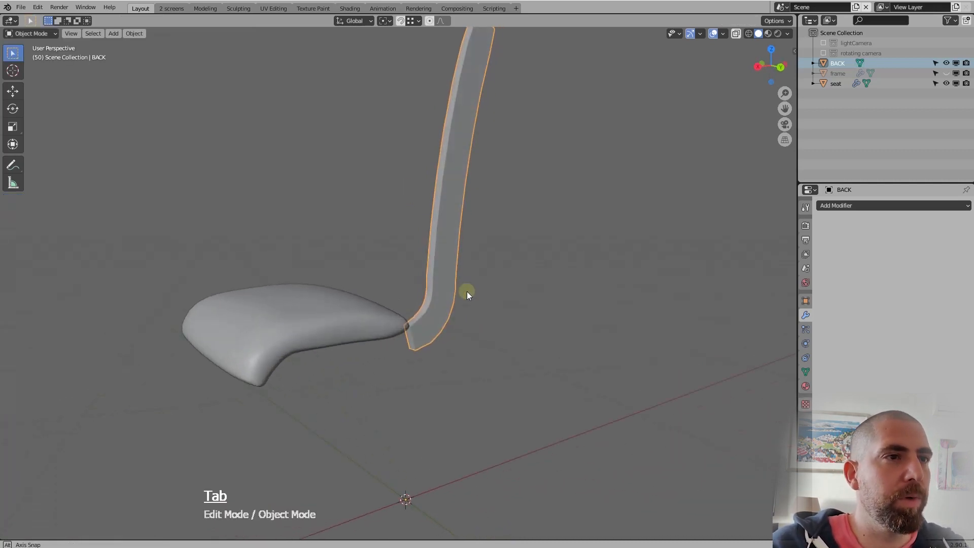
key(Tab)
scroll(450, 293, up, 2)
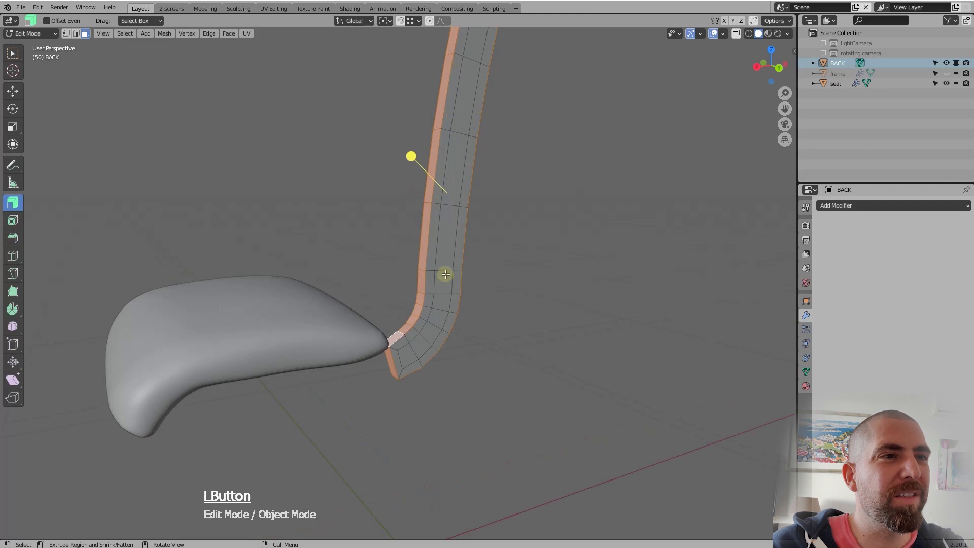
Select the lengthwise face loop around the upright's front, back and ends, invert the selection and delete the two side surfaces' faces
click(446, 274)
click(449, 239)
click(453, 197)
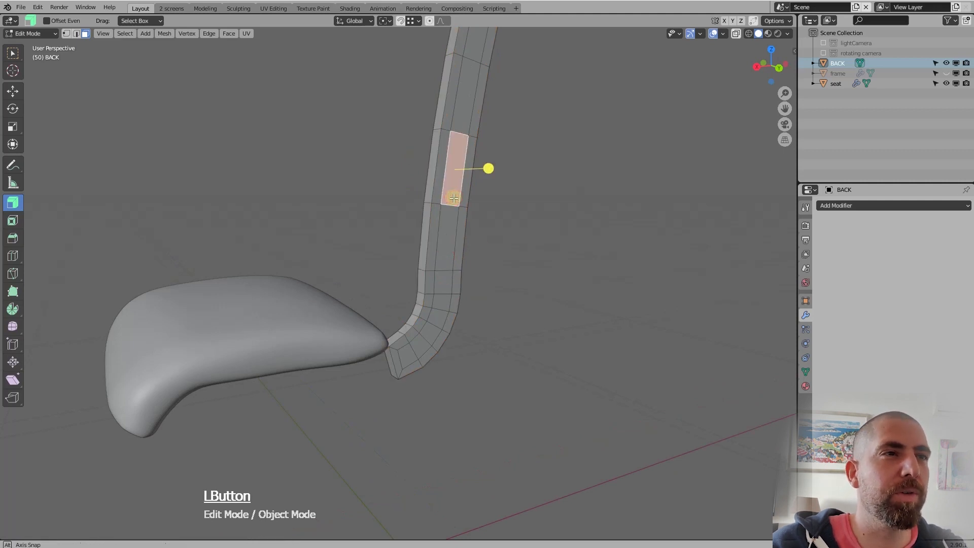
middle_drag(453, 198, 478, 337)
alt+click(428, 203)
key(ctrl+i)
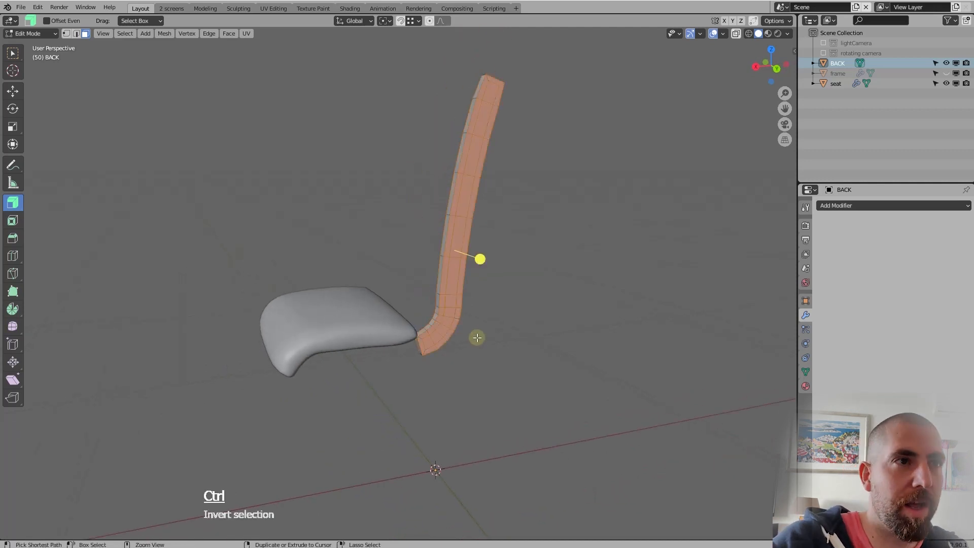
key(Delete)
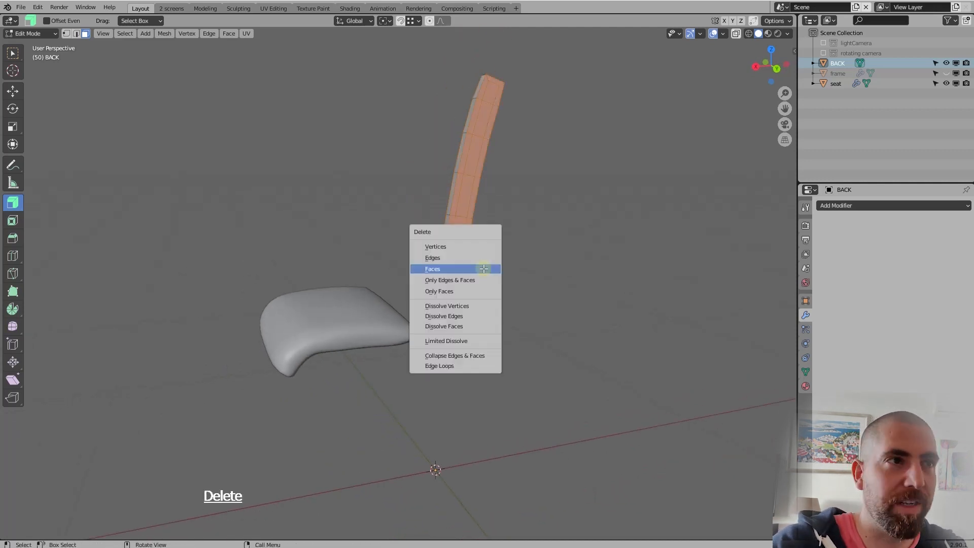
click(483, 268)
Fill both open sides of the upright with a single column of new faces, starting from the upper end edges
middle_drag(481, 245, 488, 218)
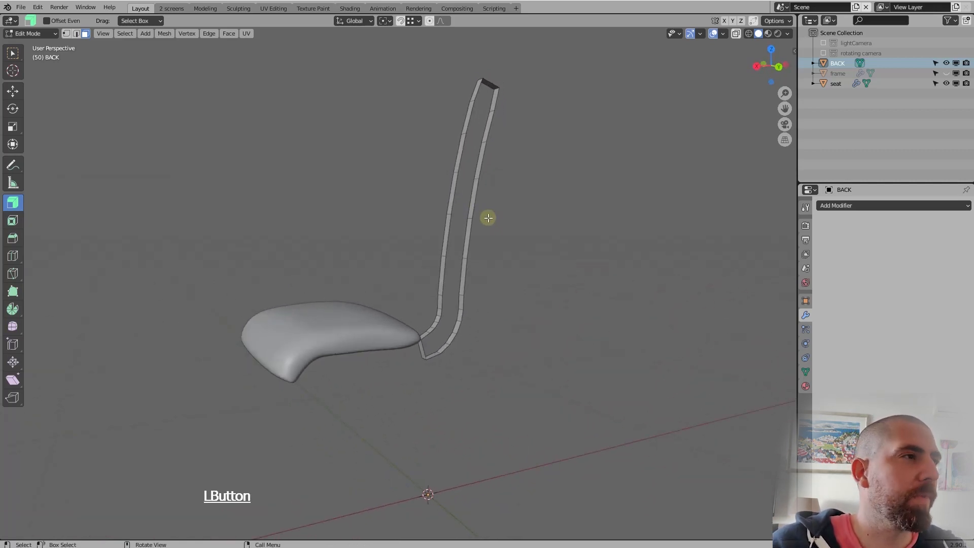
click(13, 53)
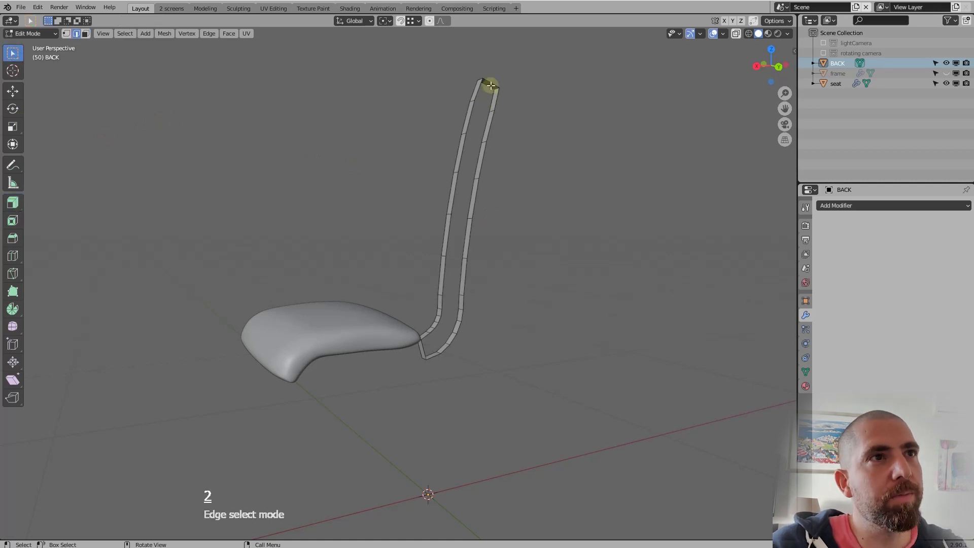
key(f)
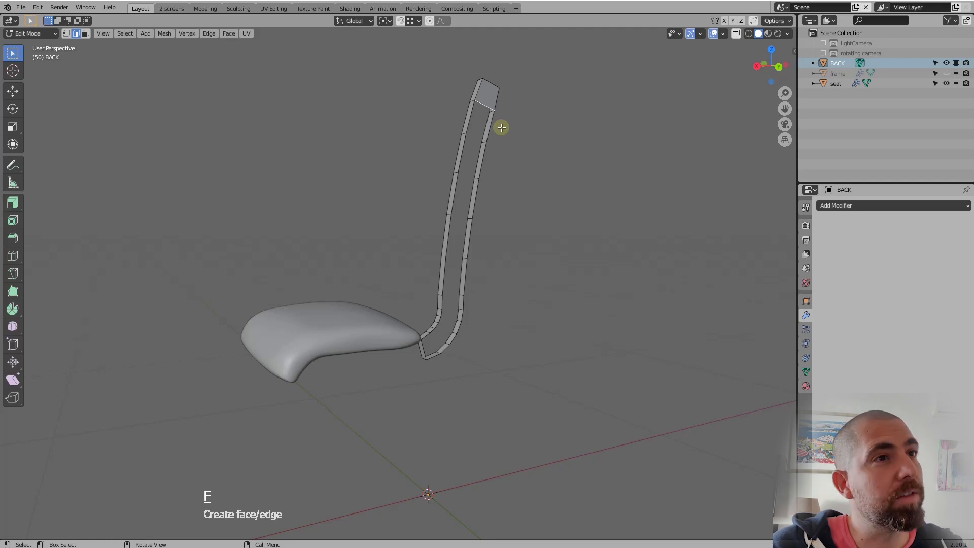
key(f)
key(f)
key(f)
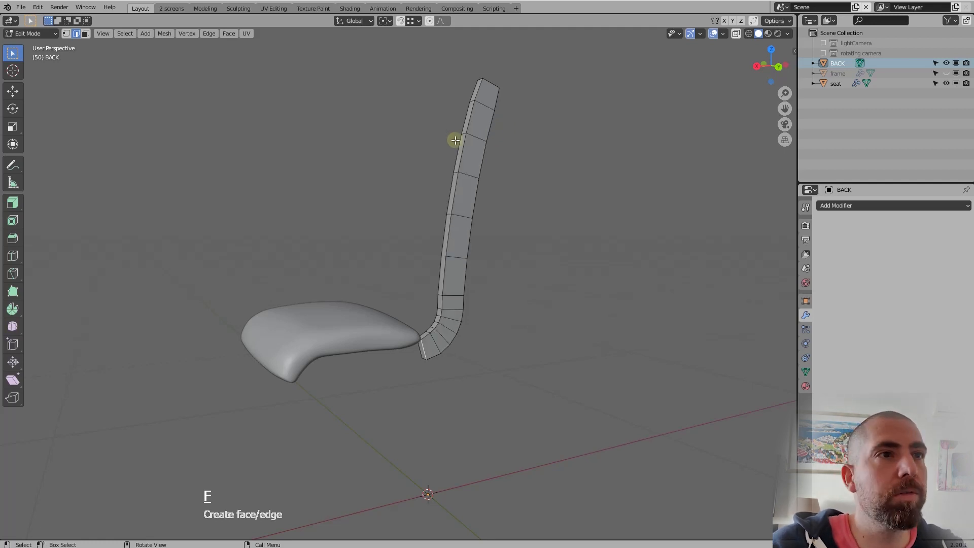
middle_drag(455, 140, 476, 92)
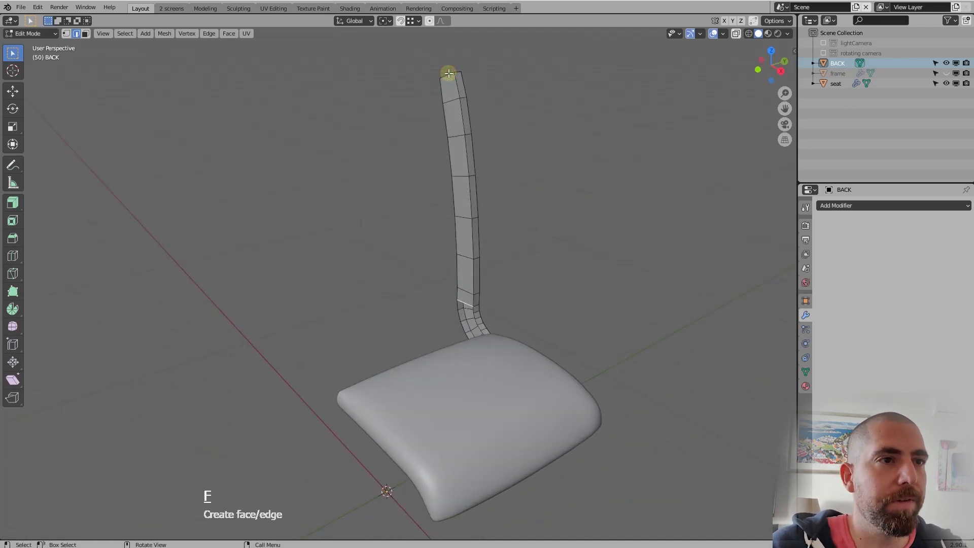
middle_drag(497, 145, 529, 255)
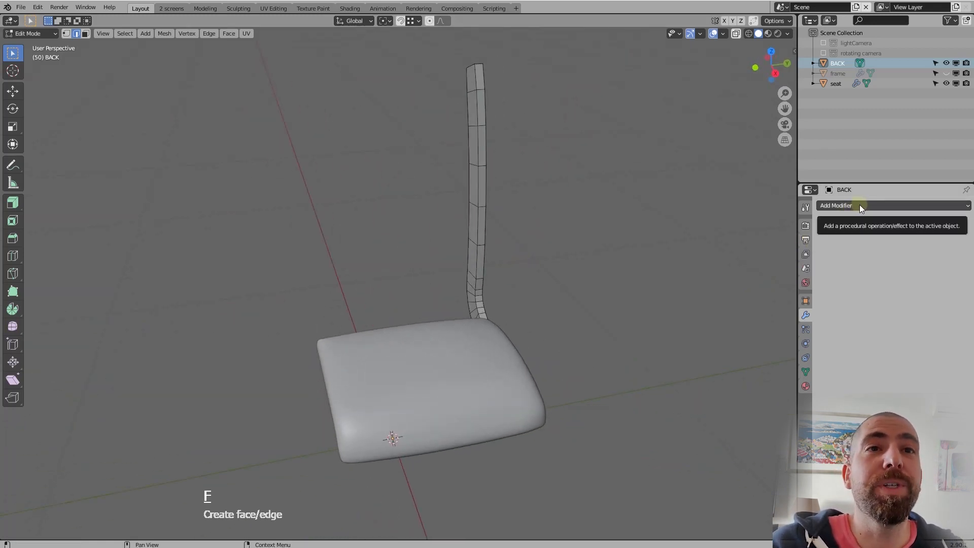
Show the frame again, select the backrest strip's side faces towards the opposite upright and move them -41.994 cm along Y
click(946, 73)
middle_drag(448, 147, 461, 90)
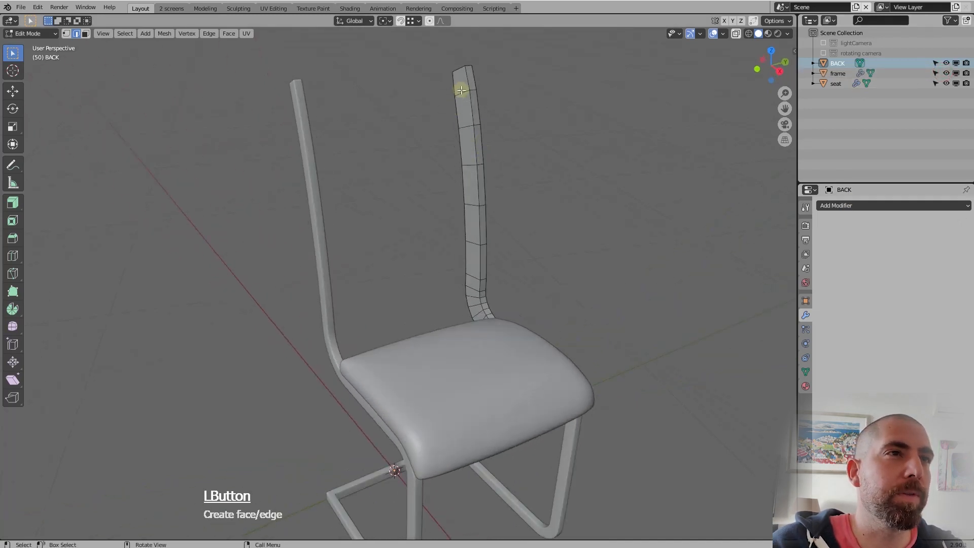
key(3)
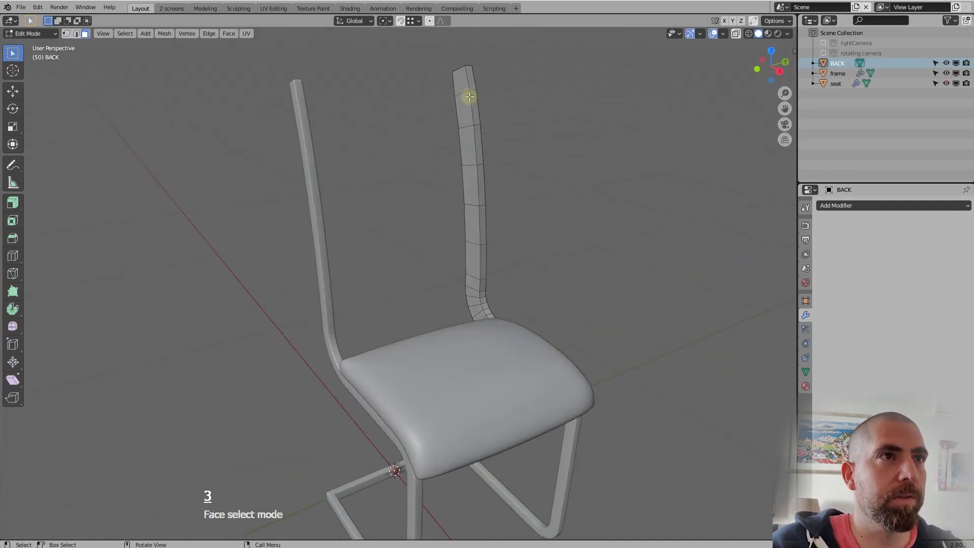
middle_drag(490, 164, 587, 202)
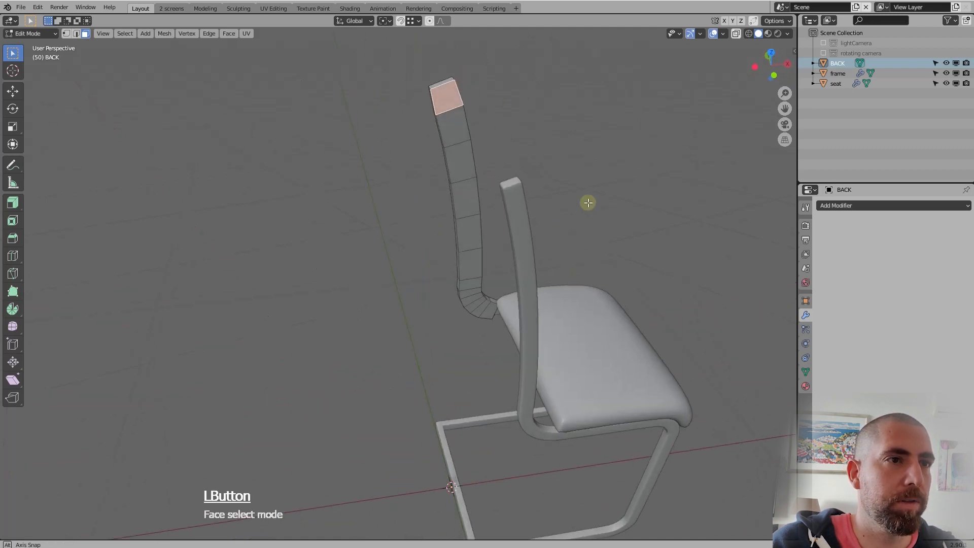
ctrl+click(492, 310)
middle_drag(498, 343, 406, 312)
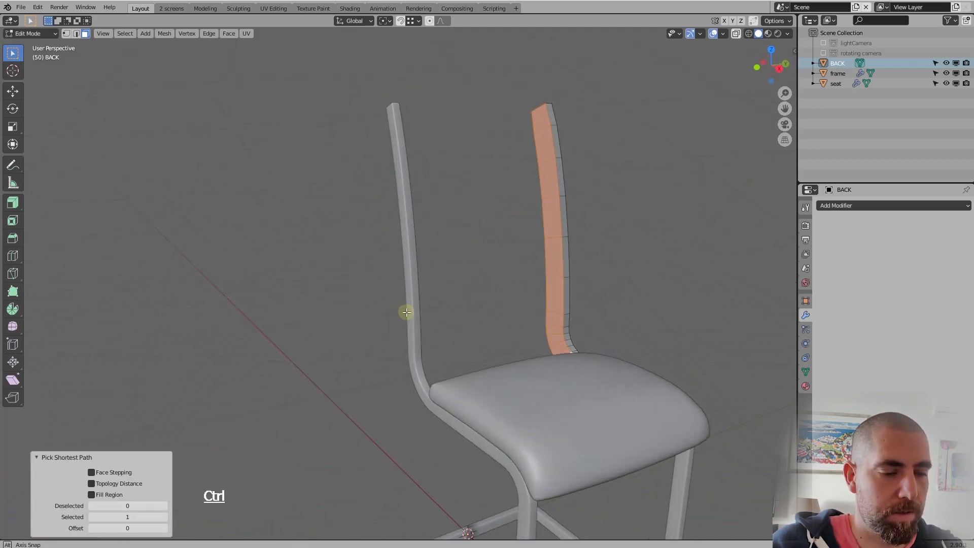
key(g)
key(y)
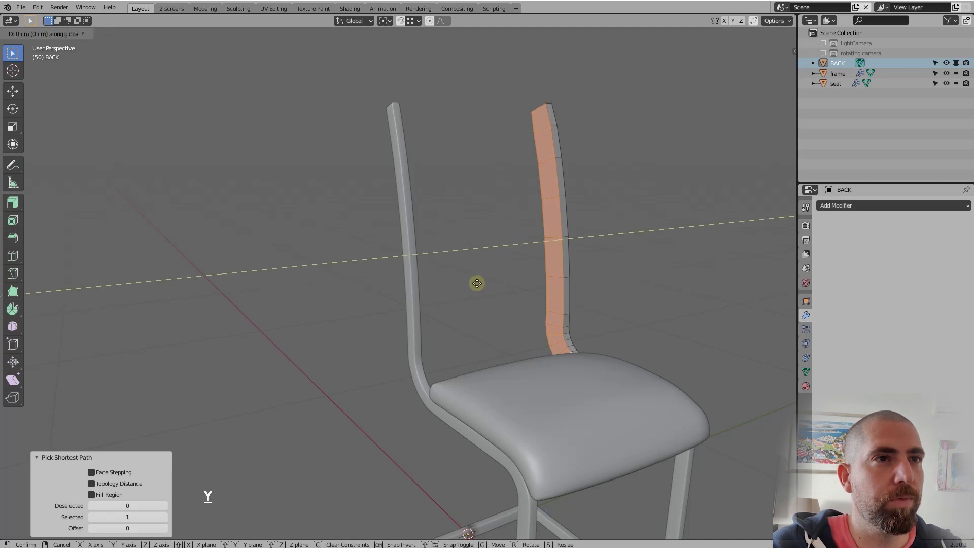
key(ctrl)
click(404, 231)
Leave mesh editing and examine the widened backrest against the seat and frame from several angles
middle_drag(487, 330, 725, 346)
scroll(611, 293, down, 4)
middle_drag(640, 320, 612, 339)
scroll(644, 305, up, 5)
mouse_move(681, 337)
middle_down()
mouse_move(652, 332)
mouse_move(671, 348)
middle_up()
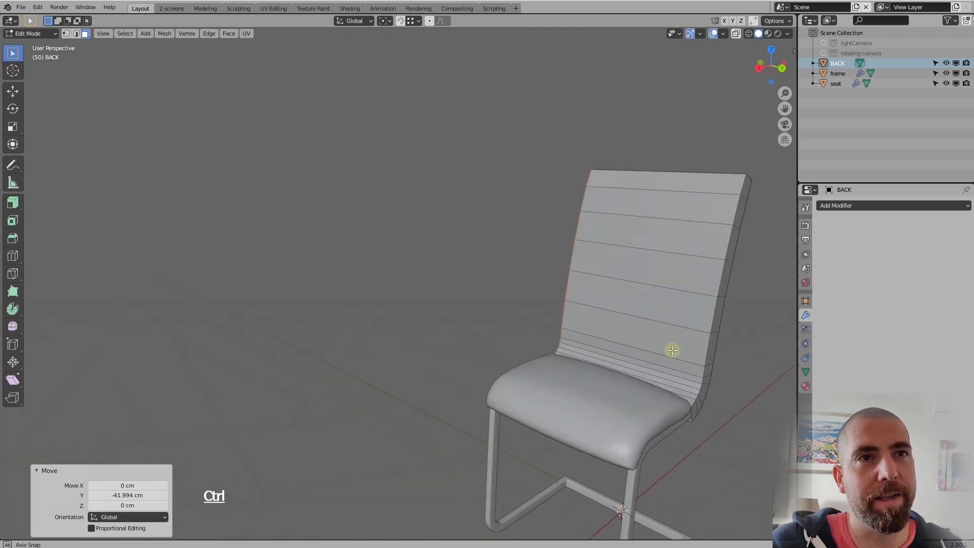
scroll(698, 269, up, 3)
click(697, 267)
scroll(698, 268, down, 4)
middle_drag(695, 272, 680, 284)
key(Tab)
scroll(680, 288, up, 2)
click(649, 260)
scroll(580, 256, down, 4)
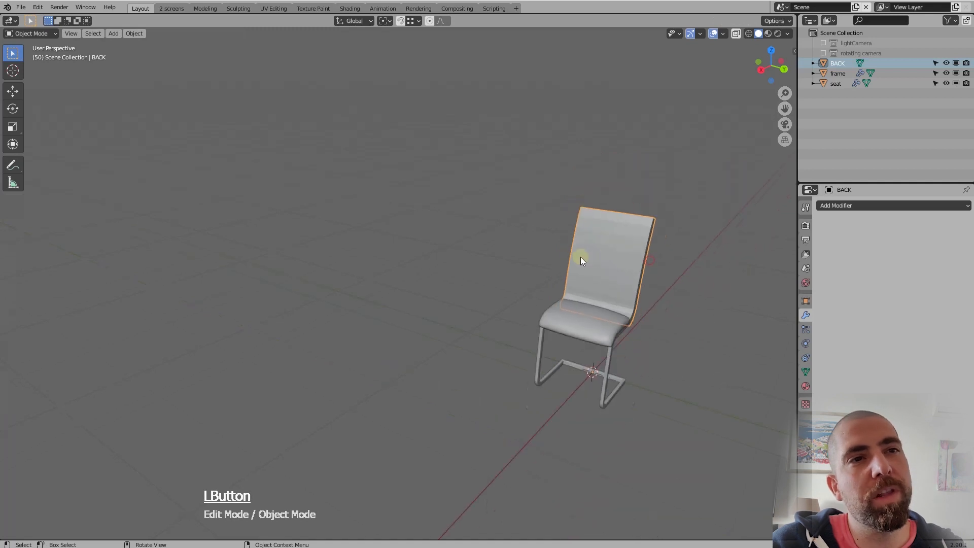
scroll(595, 278, up, 1)
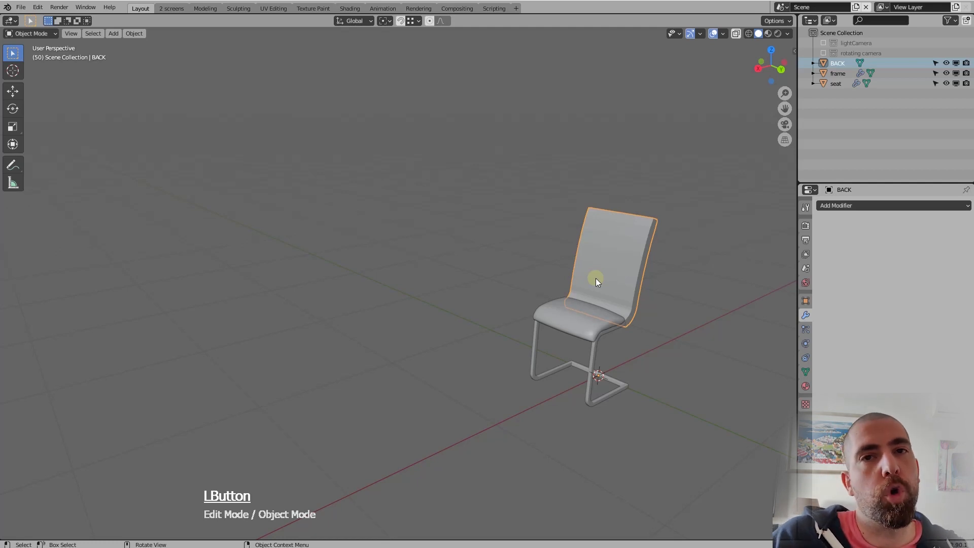
scroll(594, 270, up, 3)
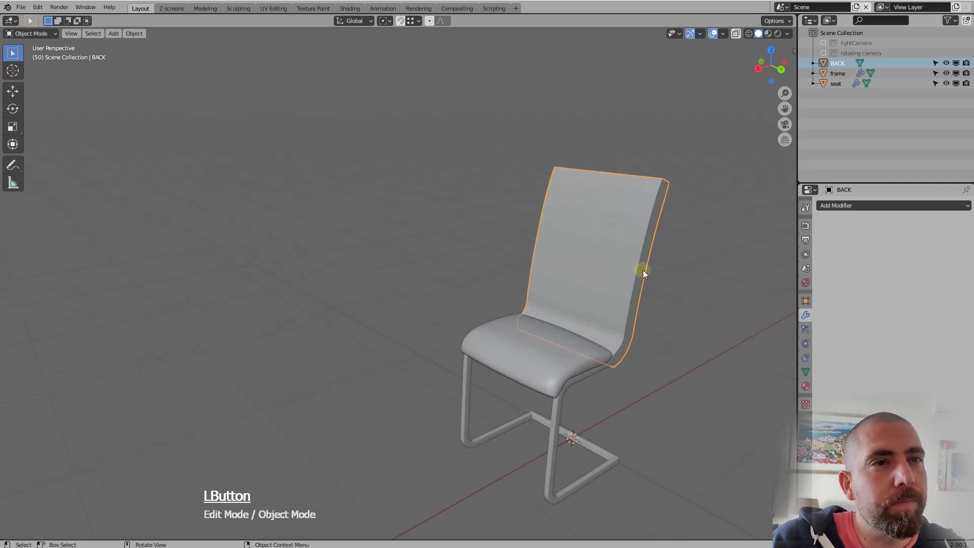
Add a Multiresolution modifier to the backrest and subdivide it to level 4
click(865, 205)
click(776, 317)
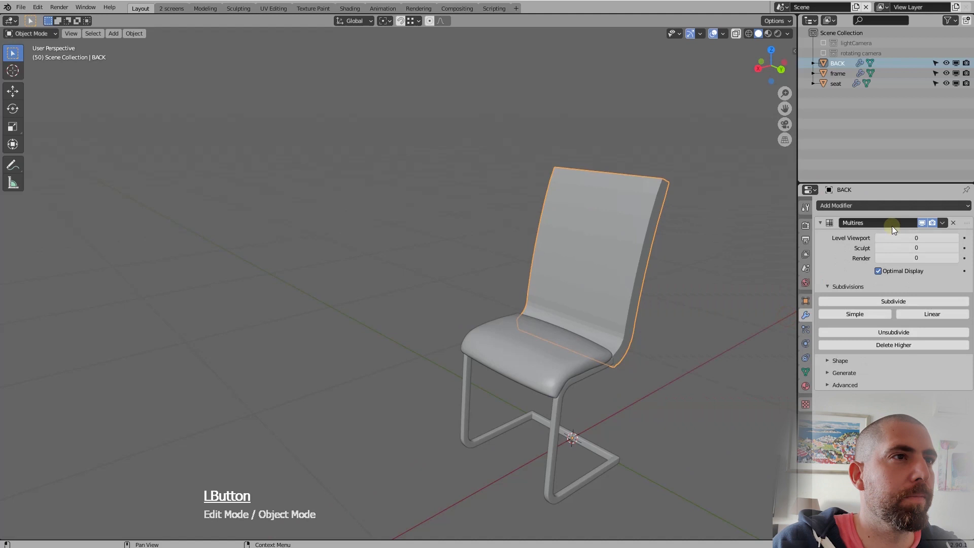
click(891, 301)
click(891, 301)
click(891, 302)
click(891, 301)
middle_drag(582, 267, 614, 271)
Add a lengthwise loop cut through the backrest and scale the new edges
key(Tab)
key(ctrl+z)
key(ctrl+r)
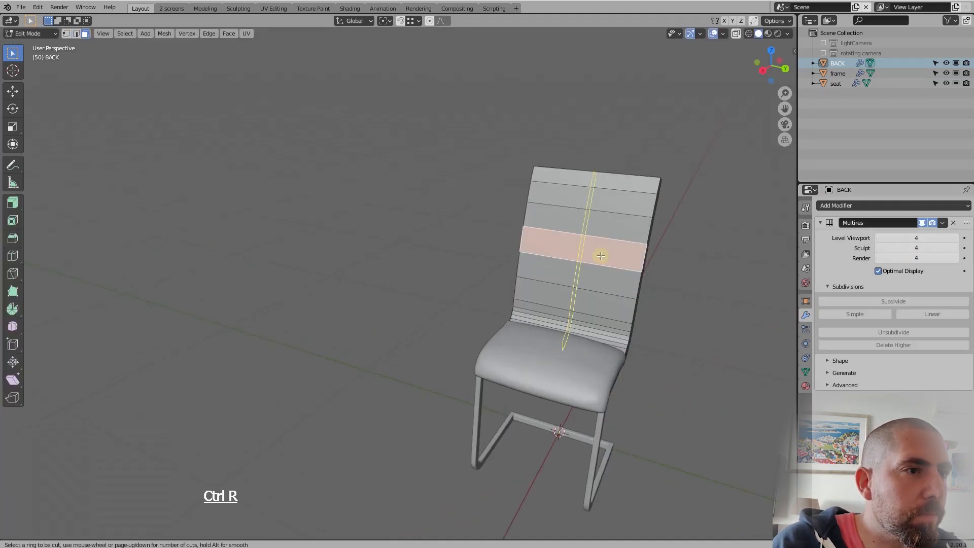
click(600, 254)
key(s)
click(688, 250)
key(Tab)
middle_drag(688, 250, 640, 266)
Select the whole backrest mesh and scale it along Y to adjust its width on the frame
key(Tab)
key(a)
key(s)
key(y)
click(645, 269)
key(Tab)
key(Tab)
key(s)
key(y)
click(674, 335)
key(Tab)
scroll(640, 266, down, 4)
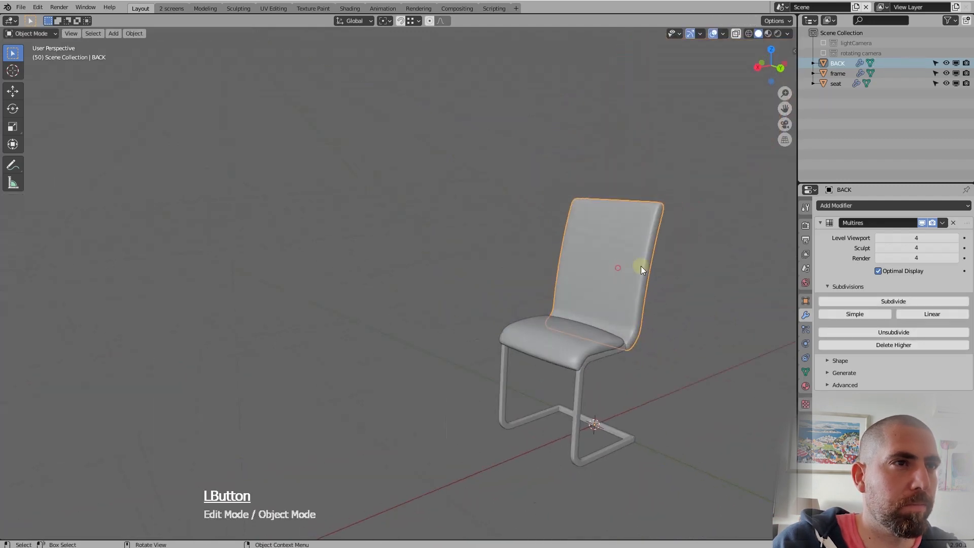
scroll(635, 273, up, 3)
Switch the backrest to sculpting, set the Draw brush radius to 54 px and smooth along its side edge down to the seat
click(238, 9)
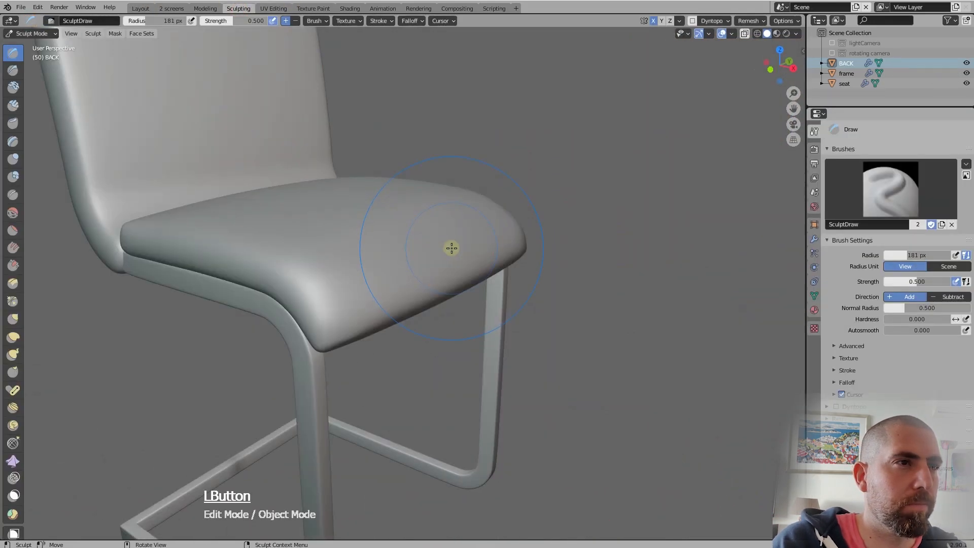
mouse_move(450, 245)
middle_down()
mouse_move(402, 174)
mouse_move(441, 186)
mouse_move(445, 348)
middle_up()
scroll(446, 348, down, 4)
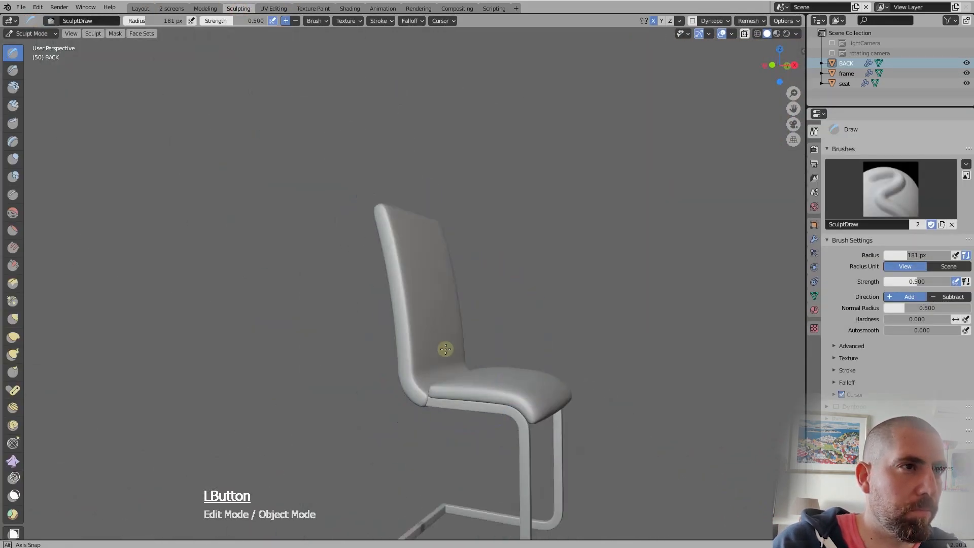
scroll(444, 340, up, 3)
key(f)
click(283, 141)
shift+drag(352, 143, 390, 442)
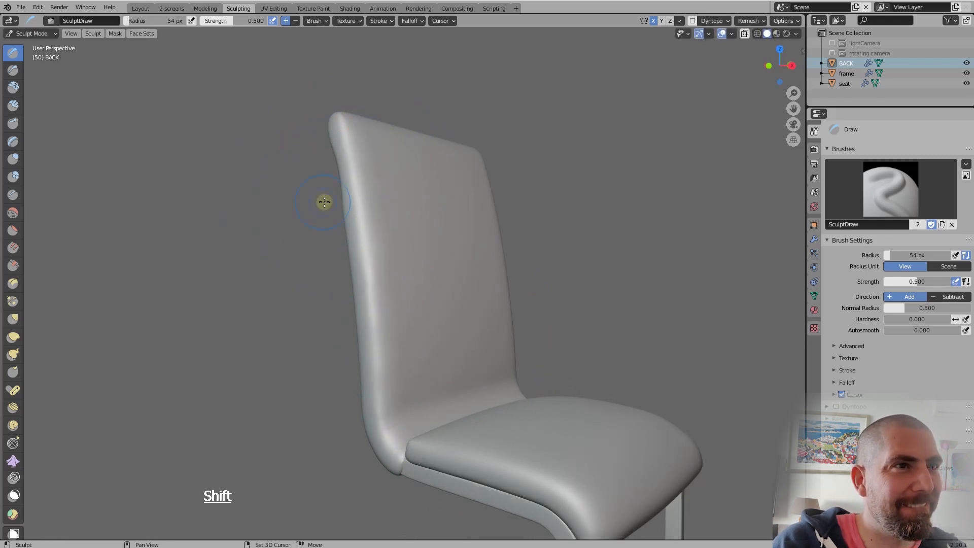
shift+drag(347, 238, 360, 329)
middle_drag(391, 471, 431, 108)
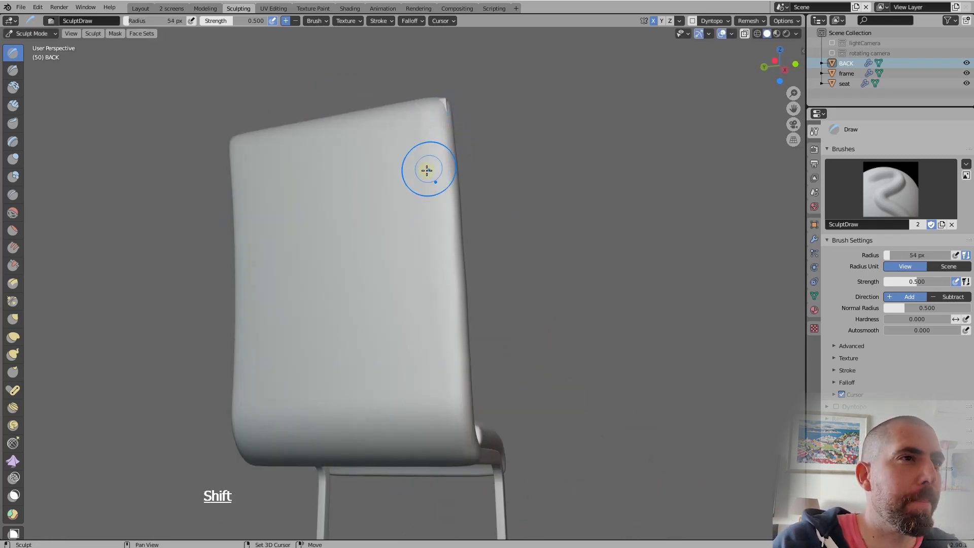
Smooth the backrest's rear surface, upper corners and side edges with repeated brush strokes to soften its outline
shift+middle_drag(427, 170, 355, 311)
shift+middle_drag(395, 253, 477, 158)
mouse_move(447, 188)
shift+middle_down()
mouse_move(434, 209)
mouse_move(458, 201)
shift+middle_up()
mouse_move(458, 201)
ctrl+middle_down()
mouse_move(461, 209)
mouse_move(506, 202)
ctrl+middle_up()
middle_drag(404, 242, 512, 277)
shift+drag(413, 218, 398, 284)
shift+drag(395, 294, 359, 459)
mouse_move(367, 247)
middle_down()
mouse_move(389, 263)
mouse_move(339, 253)
middle_up()
shift+drag(389, 217, 351, 441)
middle_drag(359, 350, 422, 331)
mouse_move(437, 202)
middle_down()
mouse_move(413, 223)
mouse_move(303, 205)
middle_up()
shift+drag(277, 155, 281, 152)
middle_drag(284, 155, 431, 208)
shift+drag(437, 228, 458, 356)
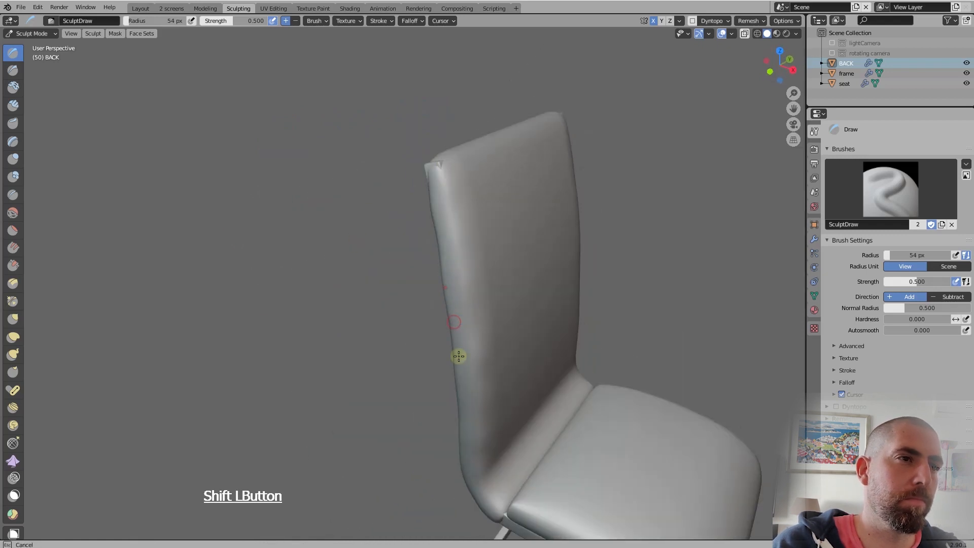
Set the Draw brush radius to 103 px and sculpt soft, uneven padding into the backrest's front surface
key(f)
click(536, 227)
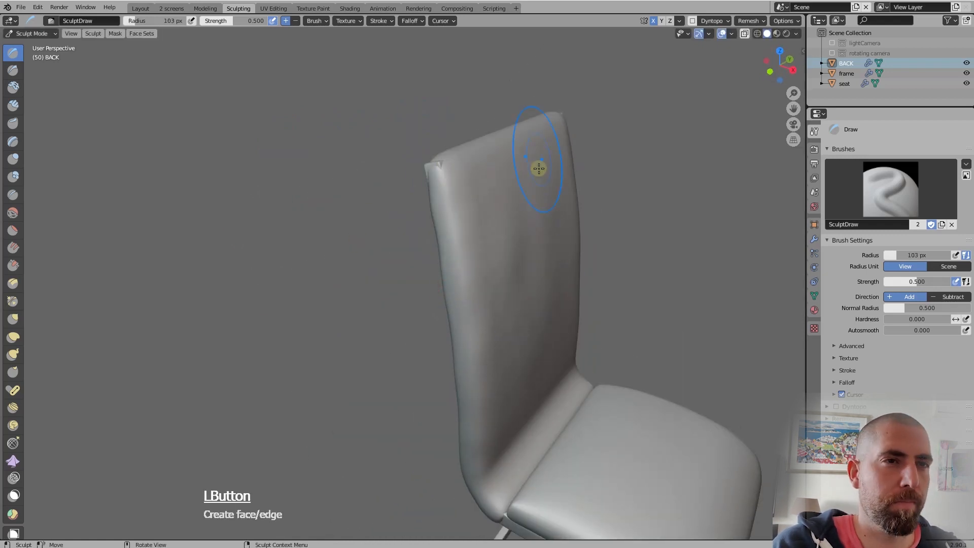
shift+drag(541, 414, 539, 412)
shift+drag(559, 280, 570, 379)
middle_drag(481, 253, 583, 223)
mouse_move(441, 209)
mouse_down()
mouse_move(396, 363)
mouse_move(494, 390)
mouse_up()
mouse_move(472, 202)
middle_down()
mouse_move(500, 191)
mouse_move(478, 192)
middle_up()
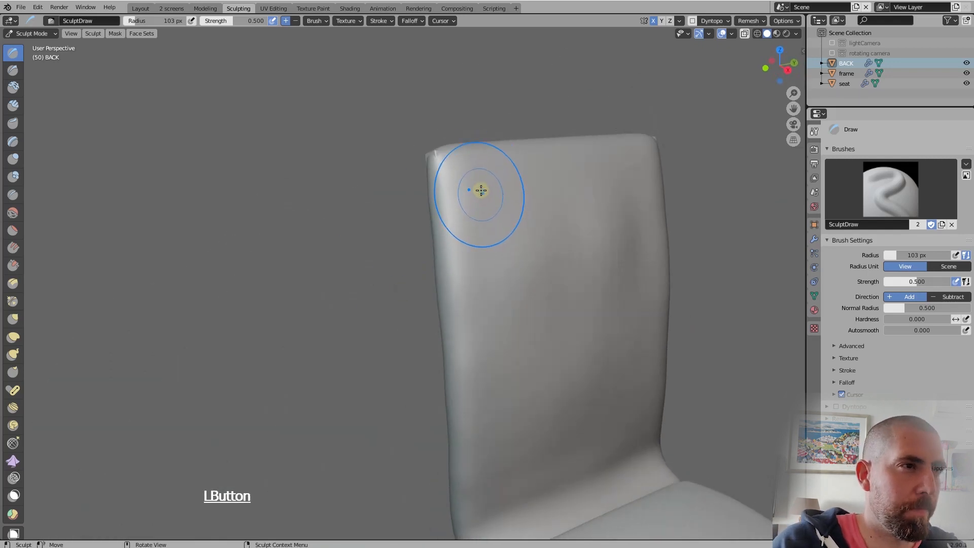
middle_drag(535, 284, 567, 239)
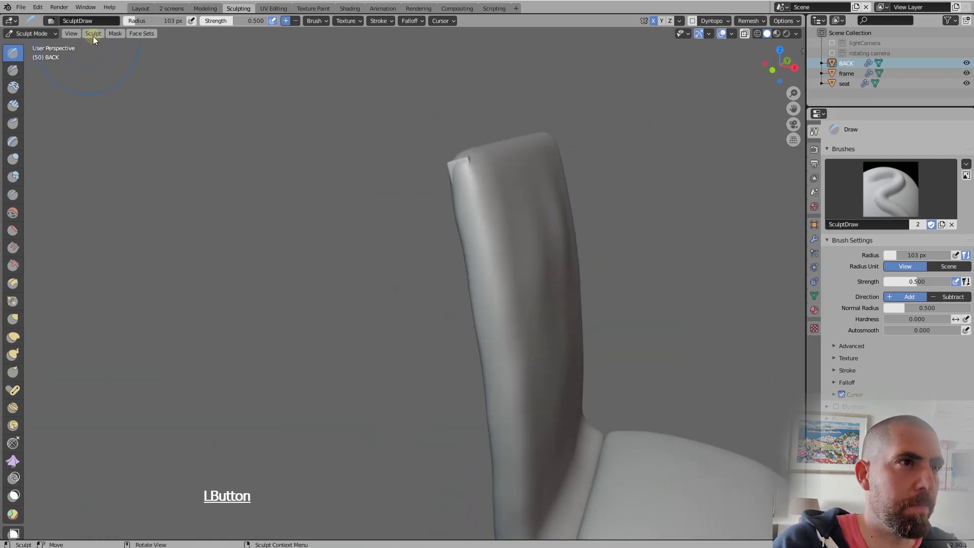
Smooth the sculpted backrest with further strokes, working around the lower bend where it meets the seat
shift+middle_drag(634, 446, 439, 373)
middle_drag(439, 373, 482, 356)
middle_drag(330, 282, 309, 328)
mouse_move(326, 269)
mouse_down()
mouse_move(339, 265)
mouse_move(395, 178)
mouse_up()
drag(305, 299, 373, 157)
mouse_move(355, 198)
shift+mouse_down()
mouse_move(324, 304)
mouse_move(345, 272)
shift+mouse_up()
mouse_move(378, 233)
middle_down()
mouse_move(381, 191)
mouse_move(412, 205)
middle_up()
shift+drag(332, 256, 366, 217)
middle_drag(384, 299, 385, 278)
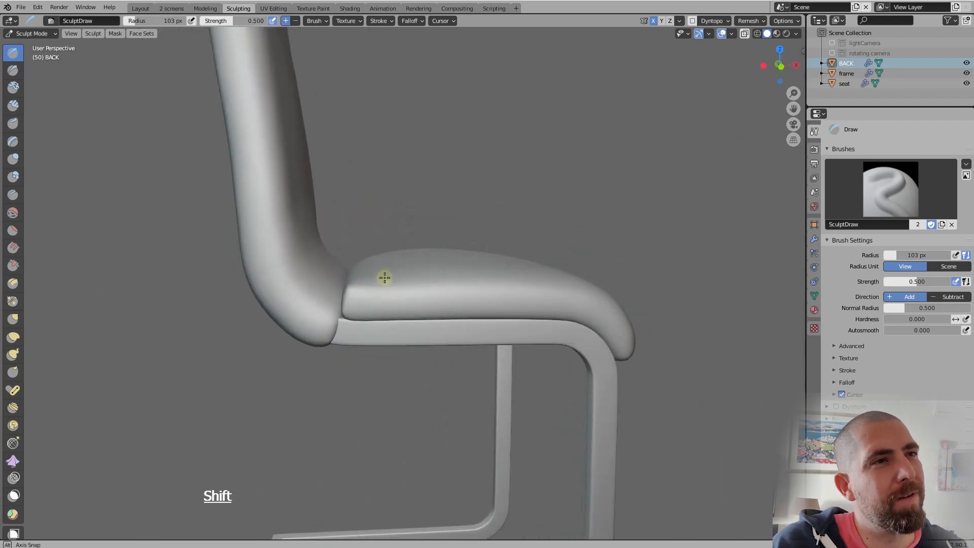
Return to Object Mode in the Layout workspace and inspect the chair from several sides, up to the backrest's upper corner
scroll(385, 279, down, 5)
middle_drag(438, 339, 375, 346)
mouse_move(384, 173)
shift+mouse_down()
mouse_move(401, 172)
mouse_move(435, 209)
shift+mouse_up()
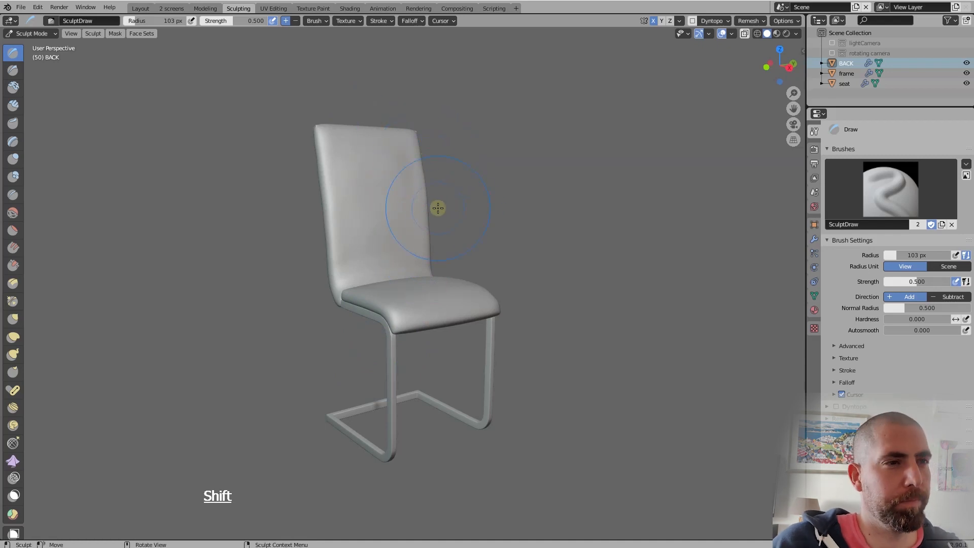
middle_drag(434, 208, 420, 352)
click(488, 299)
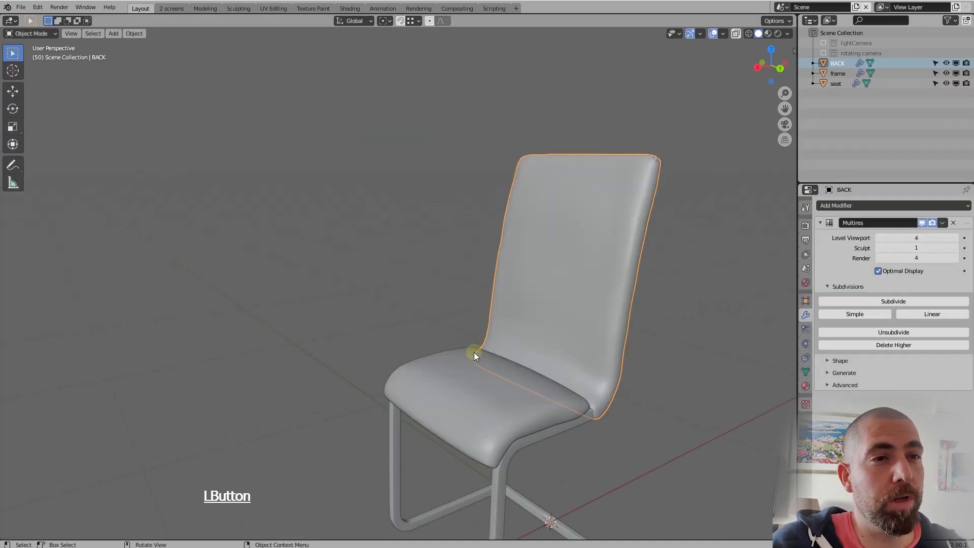
middle_drag(473, 352, 621, 348)
scroll(462, 312, down, 5)
middle_drag(520, 351, 483, 356)
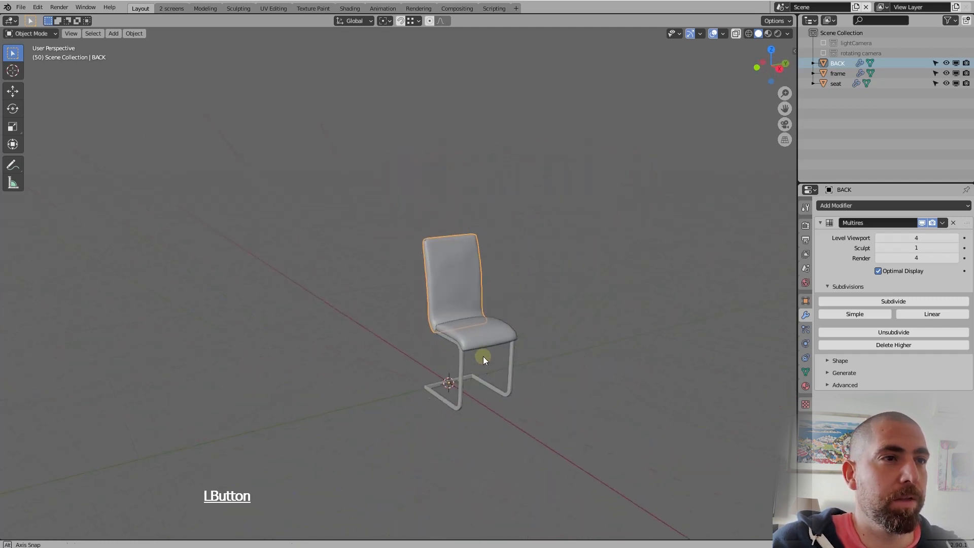
scroll(433, 257, up, 6)
middle_drag(433, 257, 365, 259)
scroll(372, 252, up, 2)
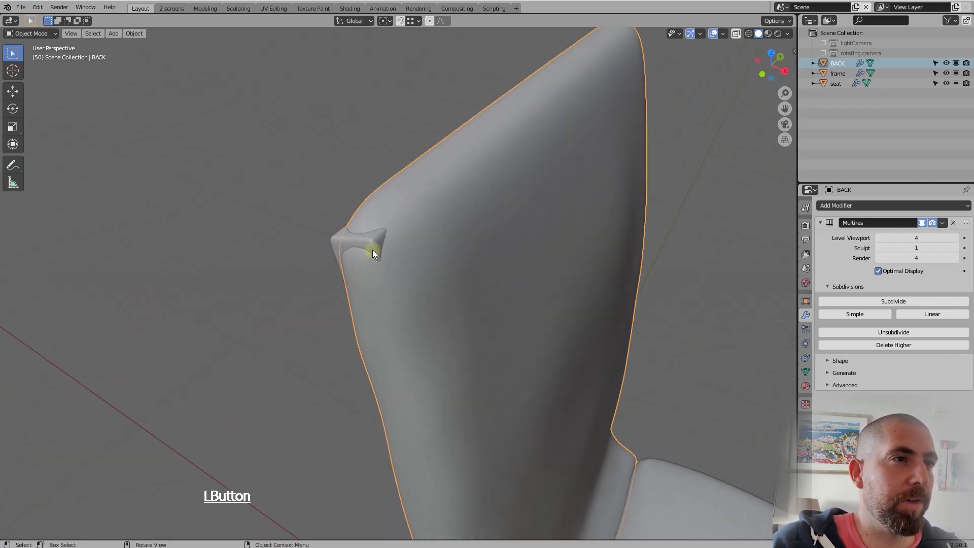
Select the chair frame and open its mesh for editing at the upright's end near the backrest's upper corner
click(372, 249)
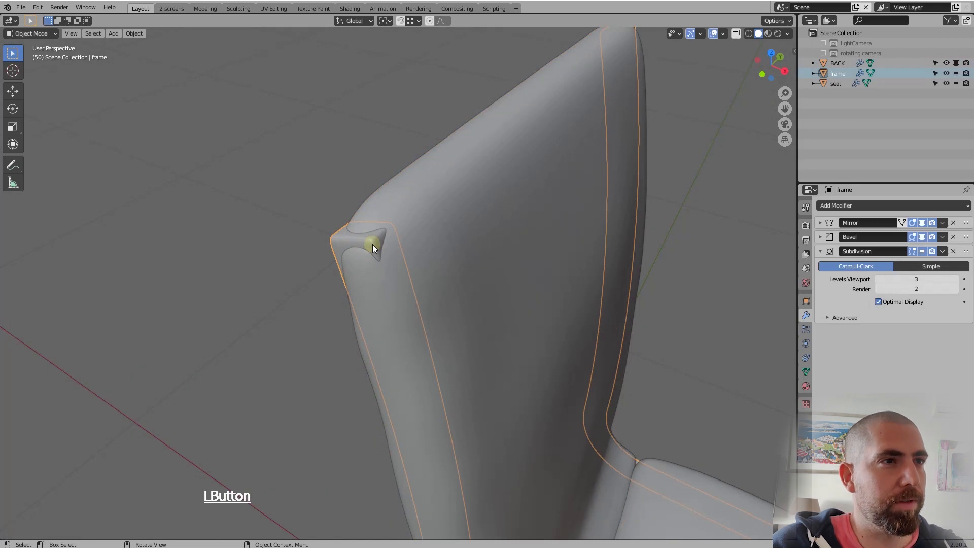
click(372, 244)
click(372, 244)
key(Tab)
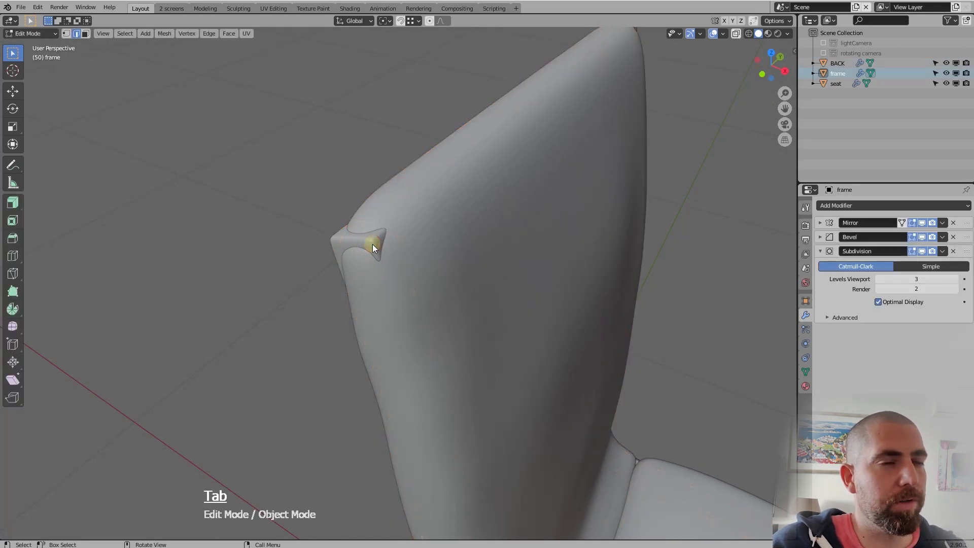
scroll(373, 245, down, 4)
middle_drag(500, 227, 389, 215)
scroll(413, 215, down, 2)
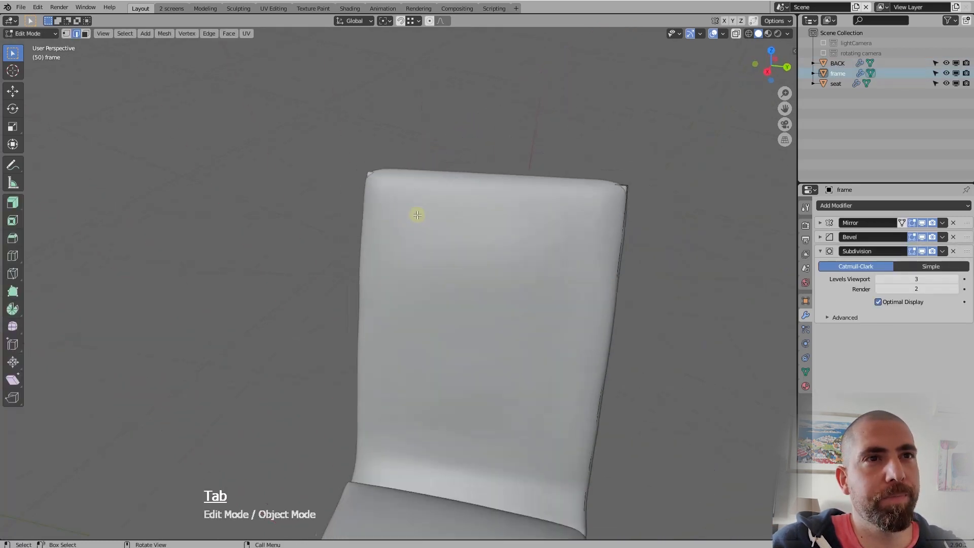
middle_drag(649, 241, 522, 238)
scroll(549, 179, up, 2)
middle_drag(550, 179, 564, 261)
scroll(576, 177, up, 2)
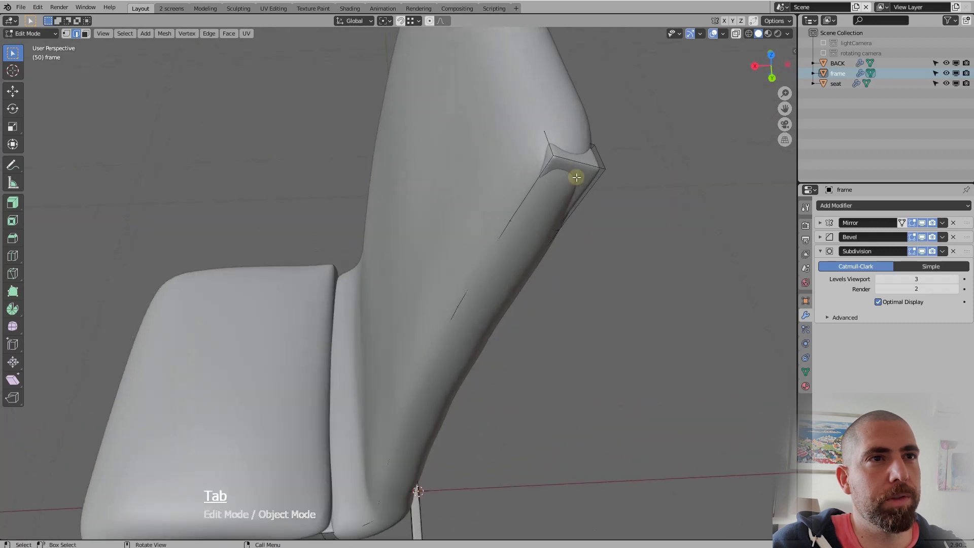
Slide the end face at the top of the frame's upright down along its edges by a factor of 0.944
key(3)
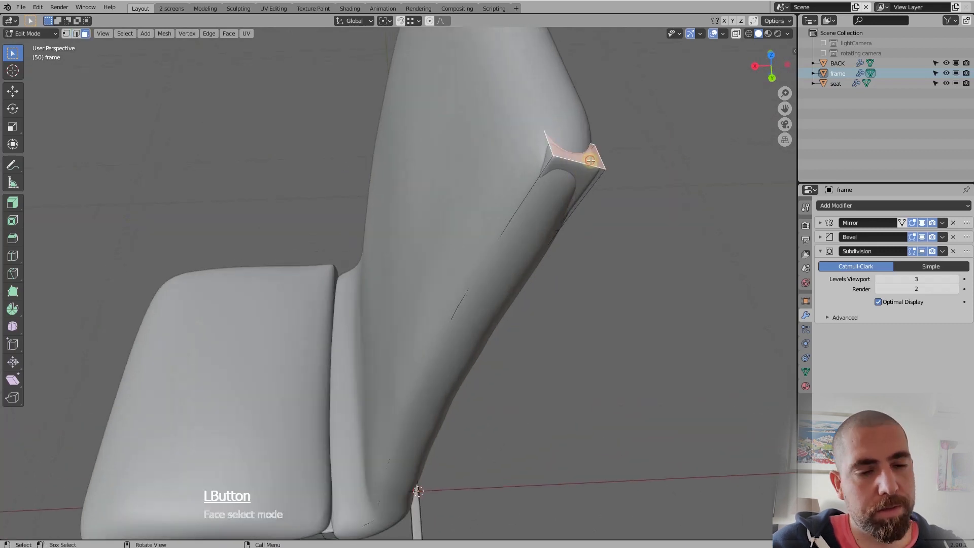
key(g)
key(g)
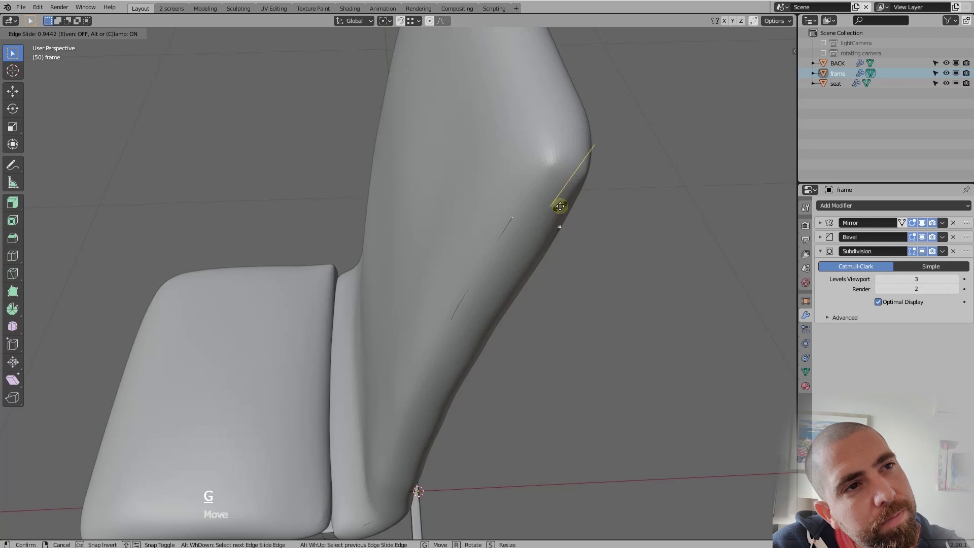
click(560, 206)
middle_drag(524, 304, 512, 217)
scroll(487, 202, up, 4)
scroll(489, 194, down, 8)
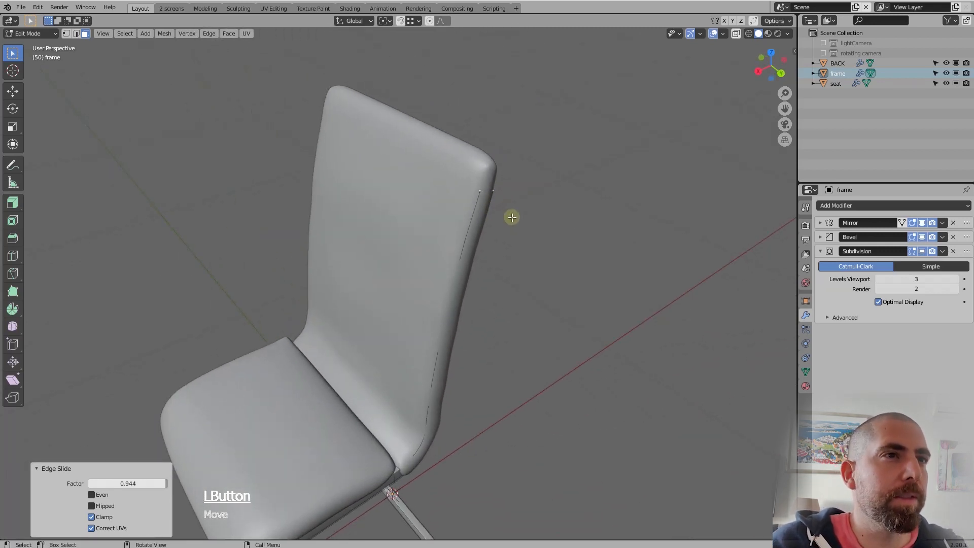
key(Tab)
Scale the whole backrest mesh by 1.016 along the Y axis and return to Object Mode with nothing selected
click(439, 178)
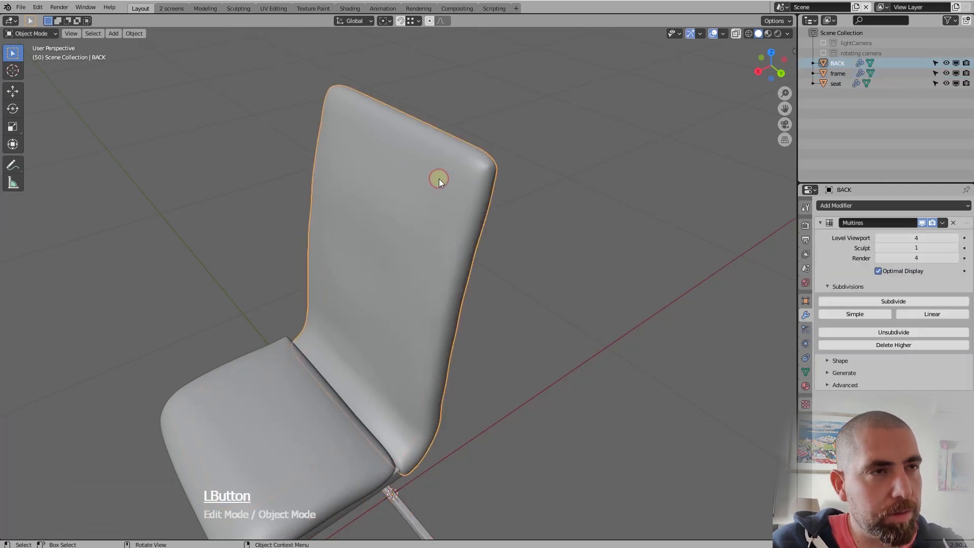
key(Tab)
key(s)
key(y)
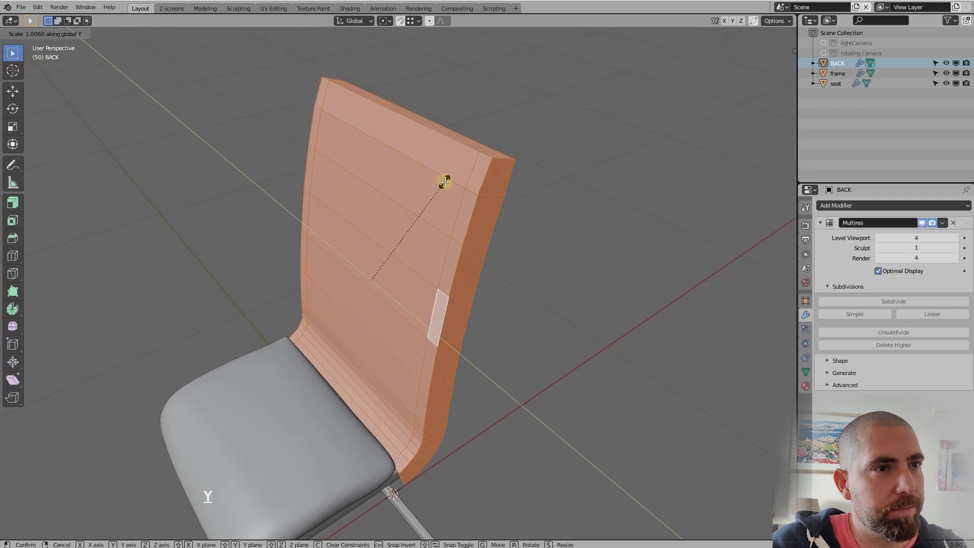
click(446, 181)
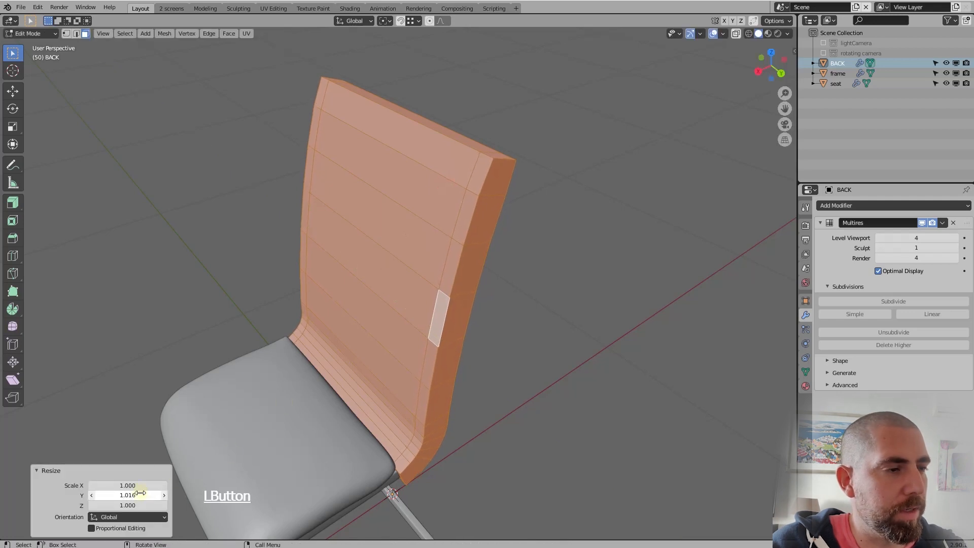
key(Tab)
click(502, 325)
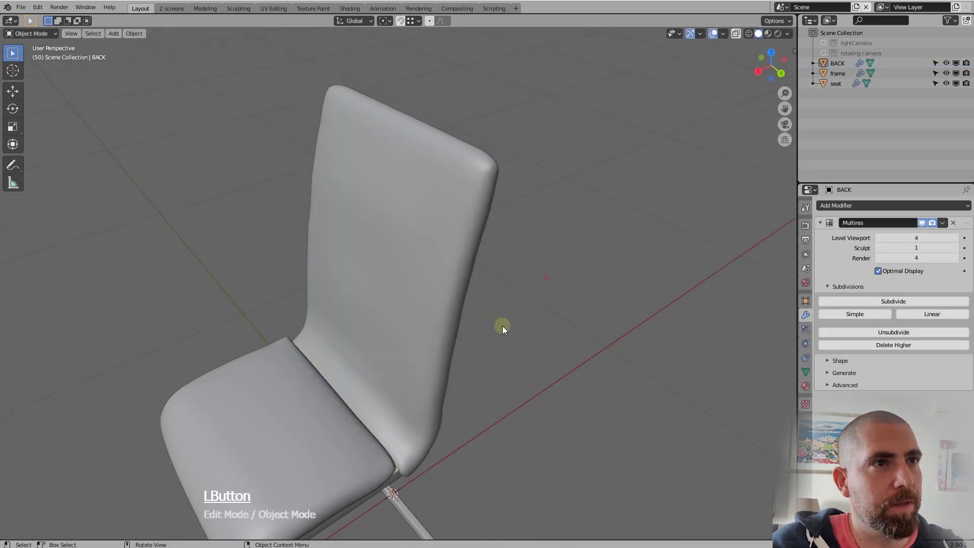
Examine the finished chair from several angles and distances, checking the backrest, seat and frame together
middle_drag(502, 326, 562, 310)
scroll(495, 284, down, 4)
scroll(443, 299, down, 3)
scroll(436, 319, up, 4)
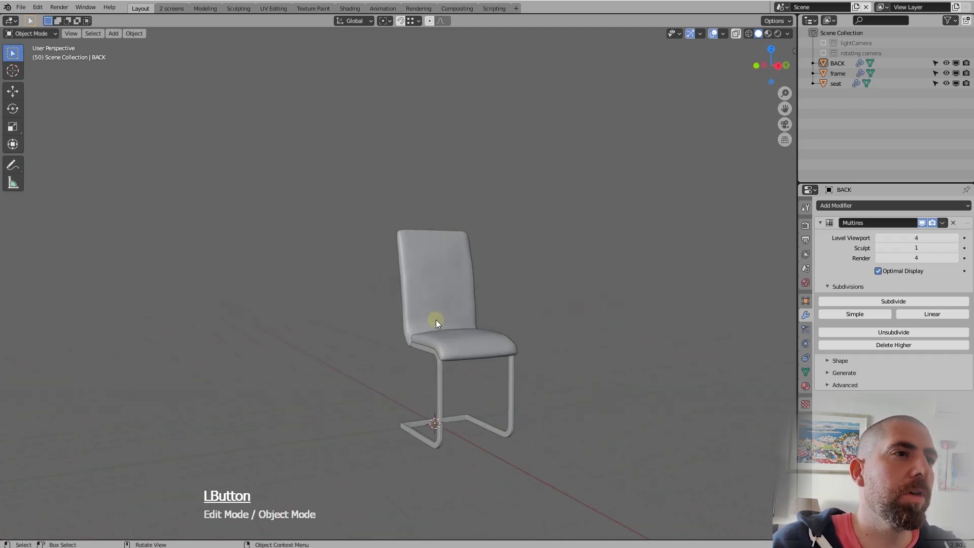
middle_drag(436, 319, 433, 345)
scroll(463, 259, down, 3)
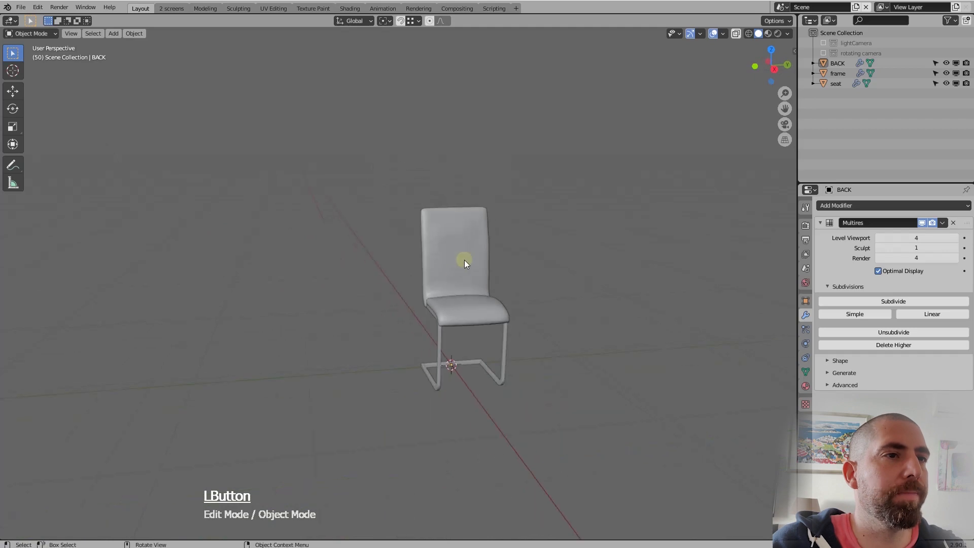
scroll(463, 258, up, 4)
middle_drag(463, 259, 473, 323)
scroll(464, 294, down, 5)
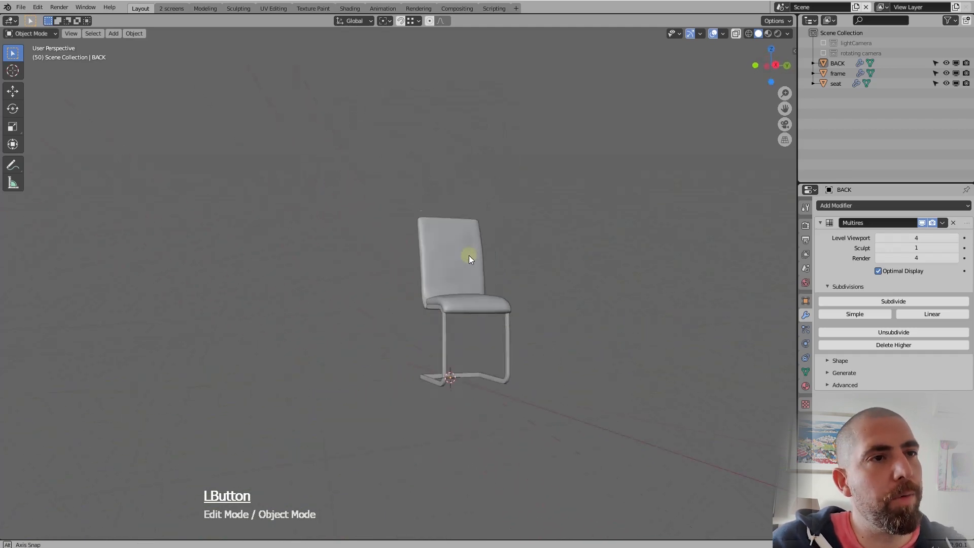
scroll(469, 254, up, 6)
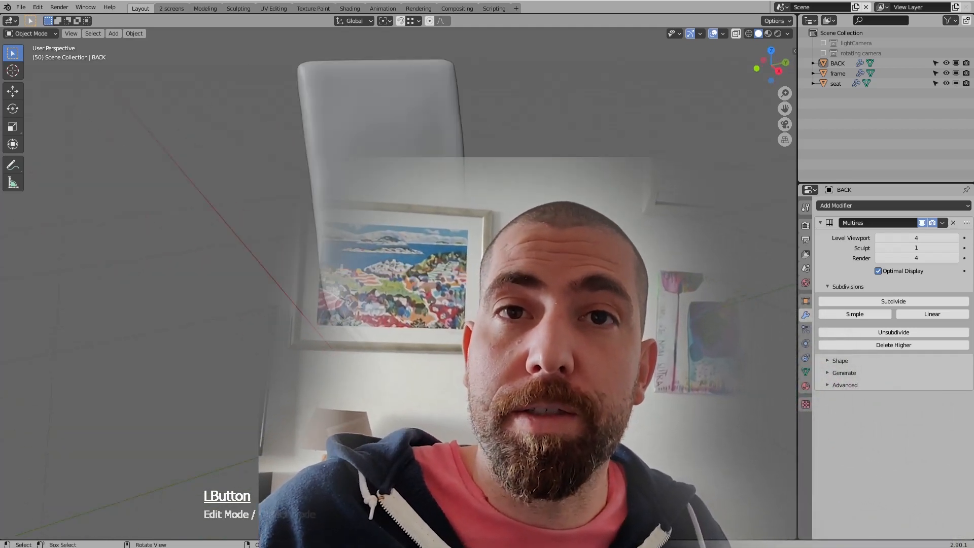